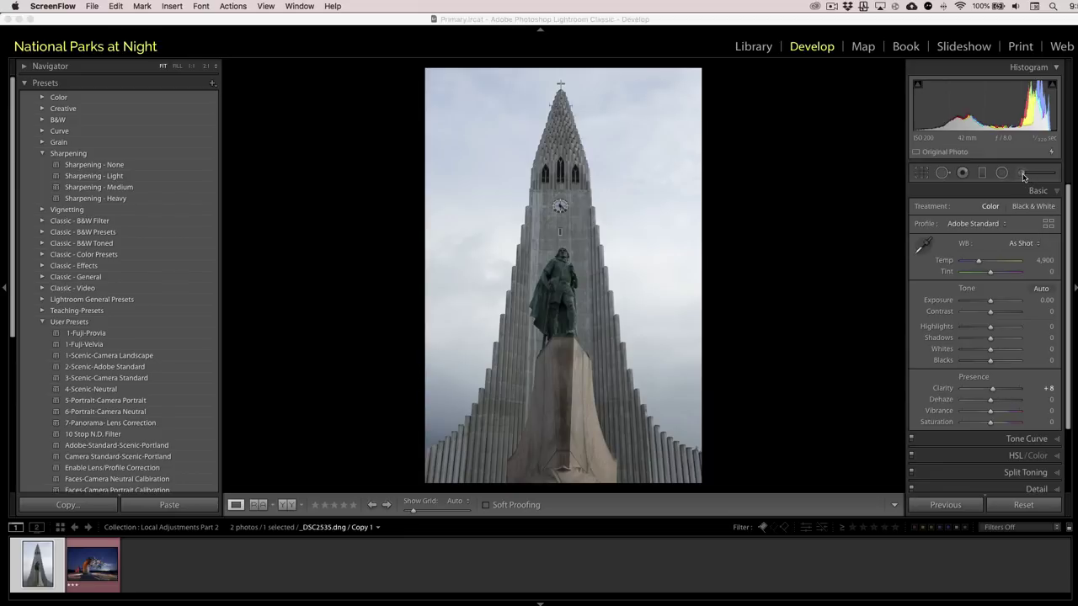
# With a reset Graduated Filter, draw a gradient downward across the sky beside the statue and set its Exposure to −2.23.
pyautogui.click(1024, 175)
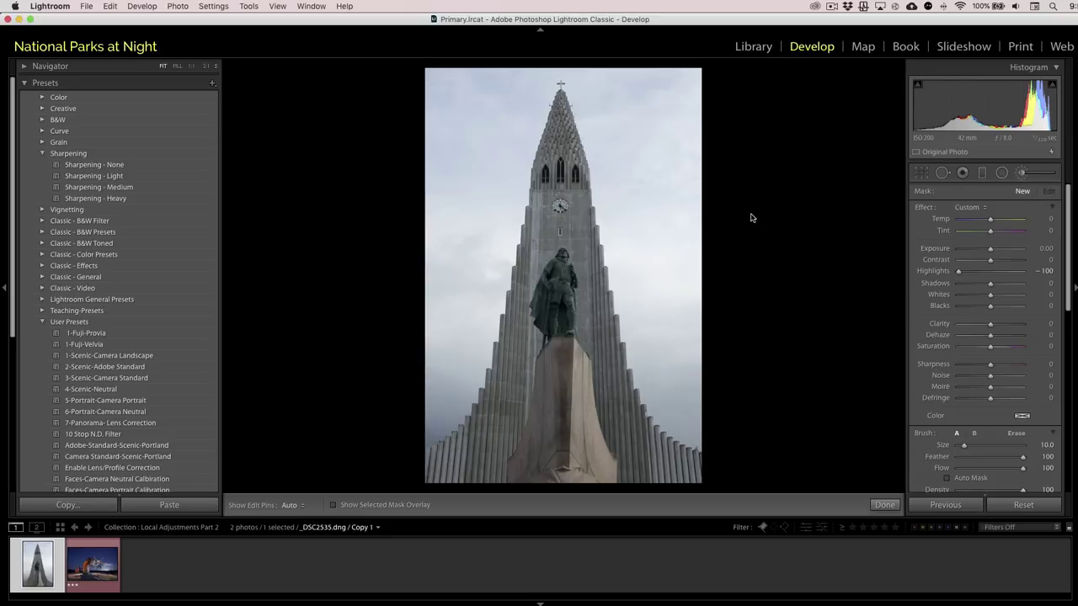
pyautogui.click(982, 173)
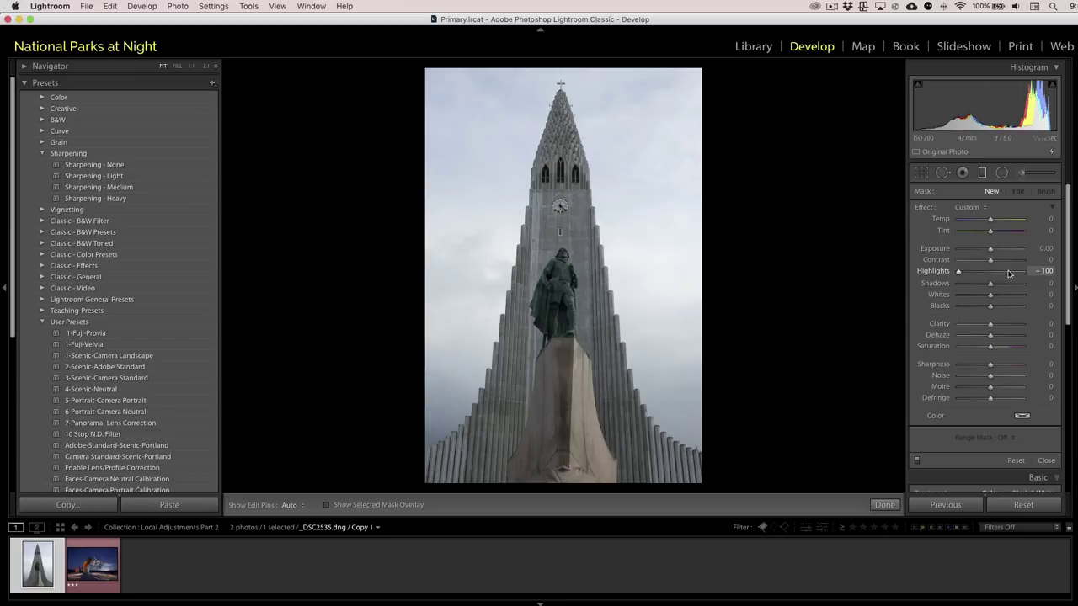
pyautogui.click(982, 173)
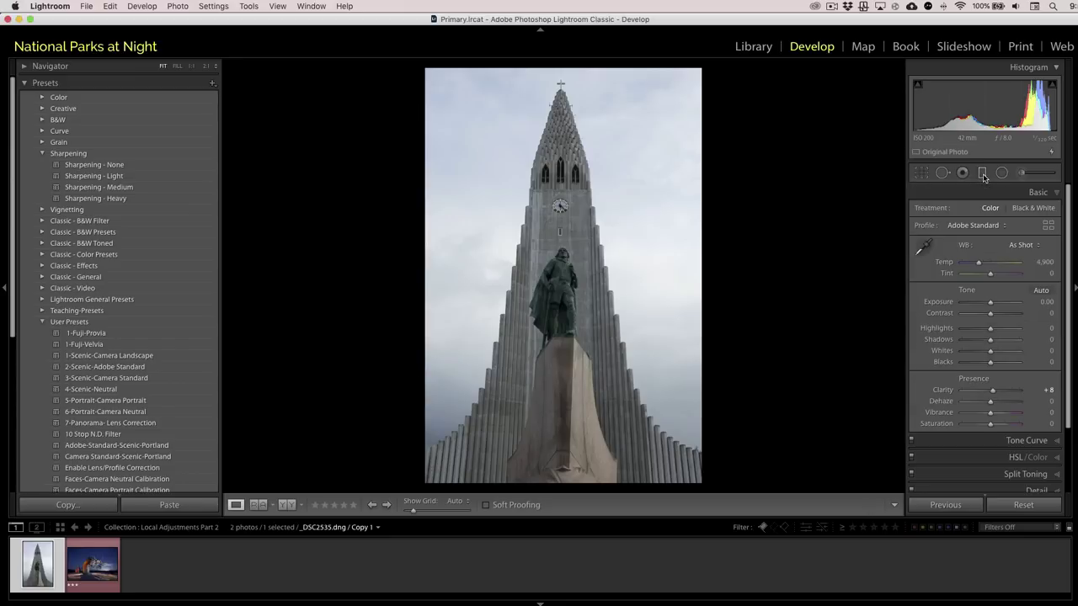
pyautogui.click(982, 174)
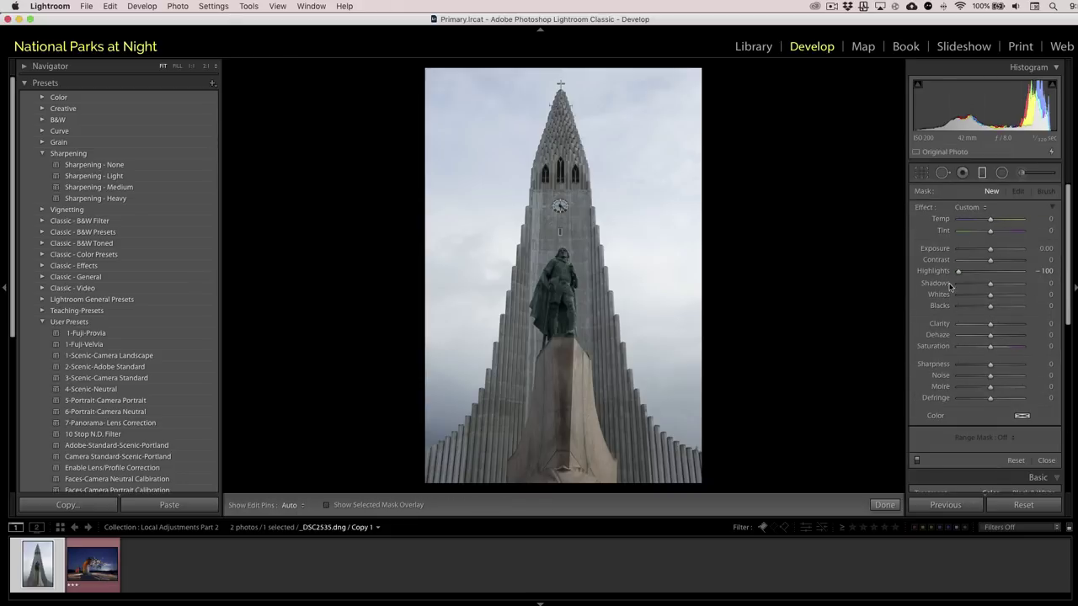
pyautogui.moveTo(990, 250)
pyautogui.mouseDown()
pyautogui.moveTo(981, 249)
pyautogui.moveTo(1023, 250)
pyautogui.moveTo(979, 250)
pyautogui.mouseUp()
pyautogui.doubleClick(925, 208)
pyautogui.moveTo(626, 204); pyautogui.dragTo(628, 394)
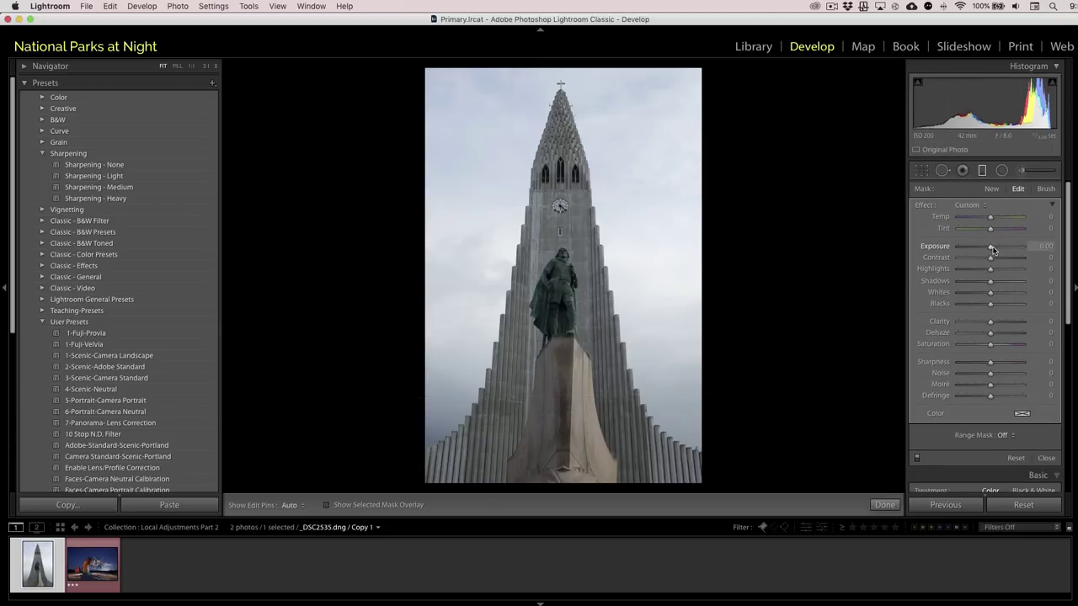
pyautogui.moveTo(991, 249)
pyautogui.mouseDown()
pyautogui.moveTo(965, 246)
pyautogui.moveTo(1019, 249)
pyautogui.moveTo(973, 247)
pyautogui.mouseUp()
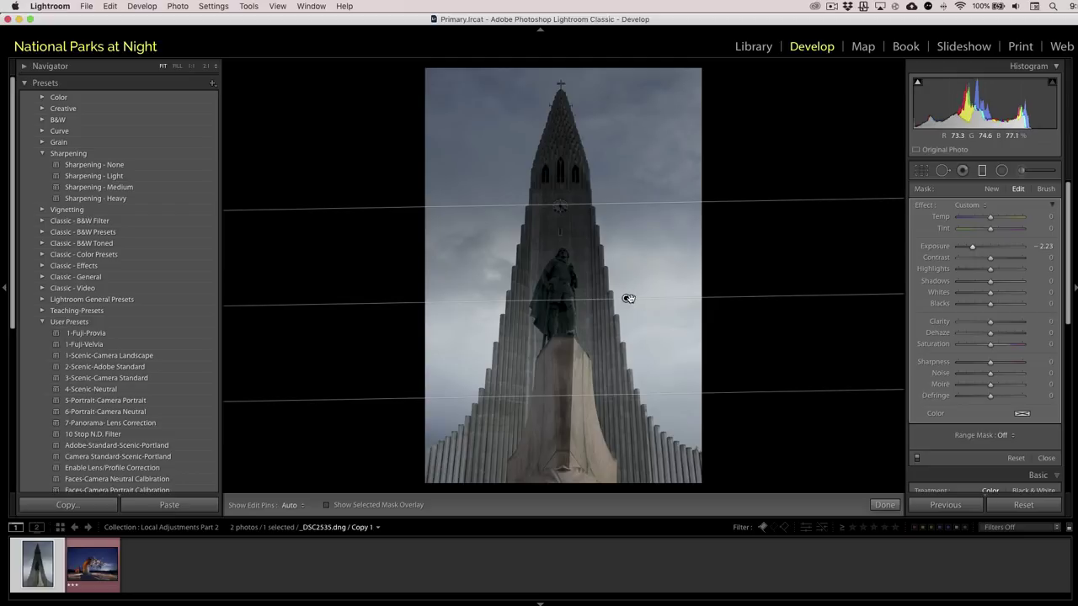
# Show and hide the gradient's mask overlay, and delete the gradient.
pyautogui.moveTo(627, 298)
pyautogui.click(384, 507)
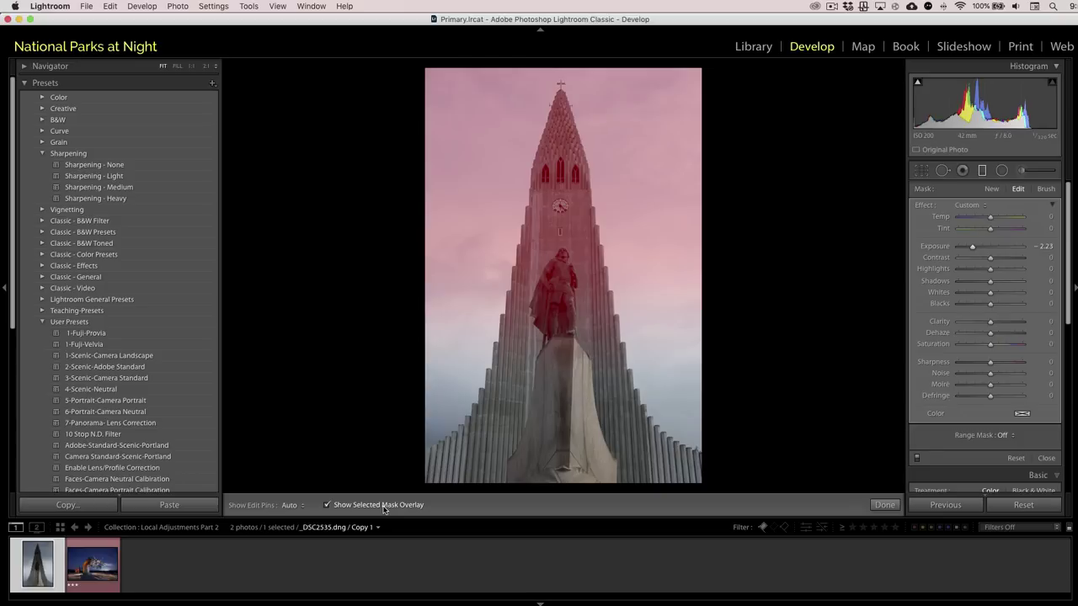
pyautogui.click(357, 506)
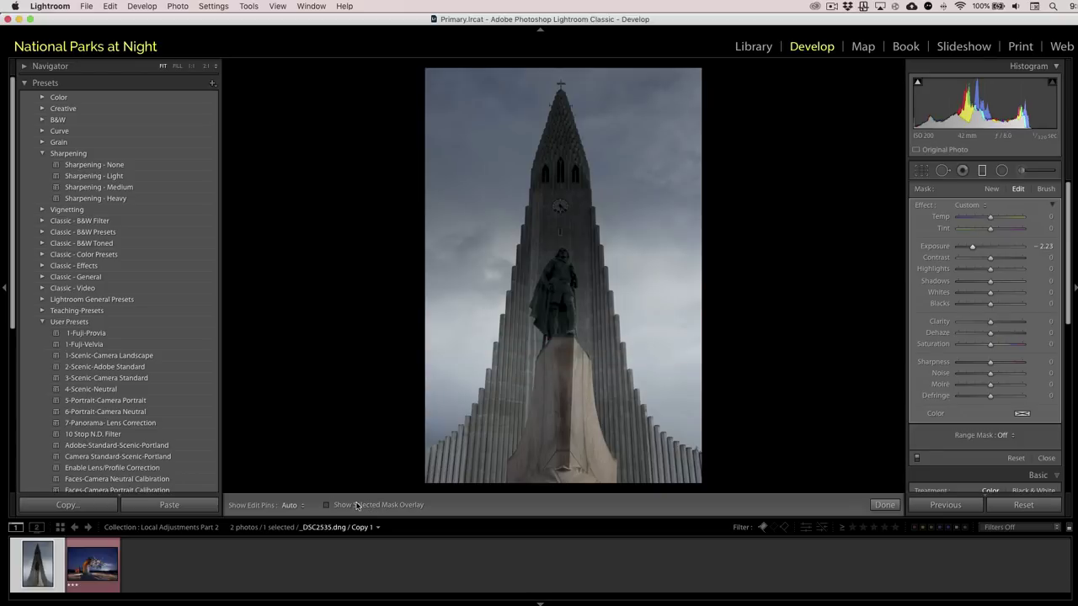
pyautogui.click(625, 299)
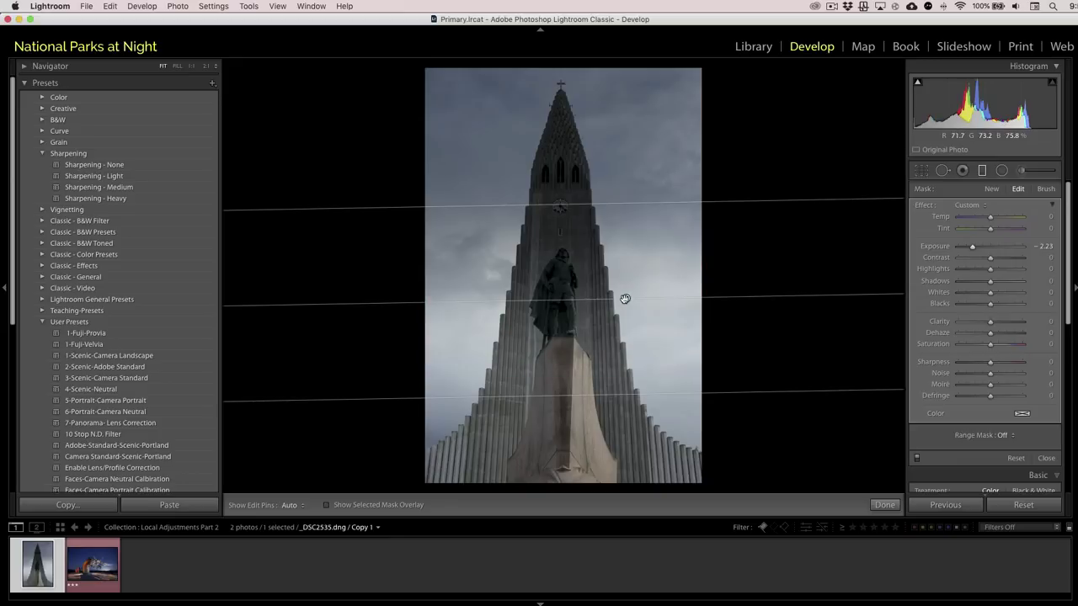
pyautogui.press('Delete')
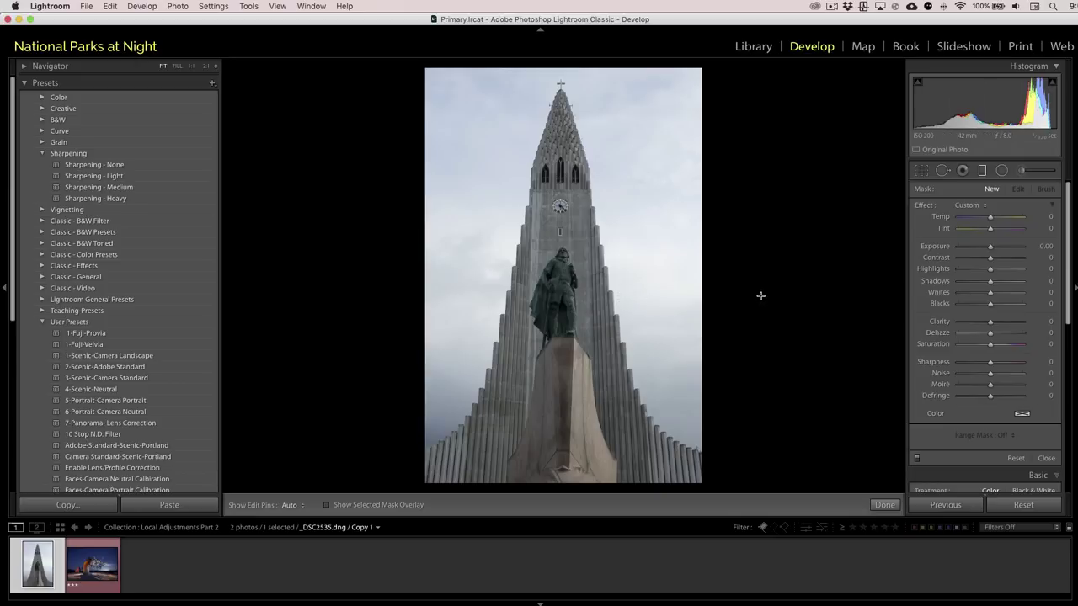
# Compare the Radial Filter with the Adjustment Brush, return to the brush, and toggle the edit pins off and back to Auto.
pyautogui.click(1021, 171)
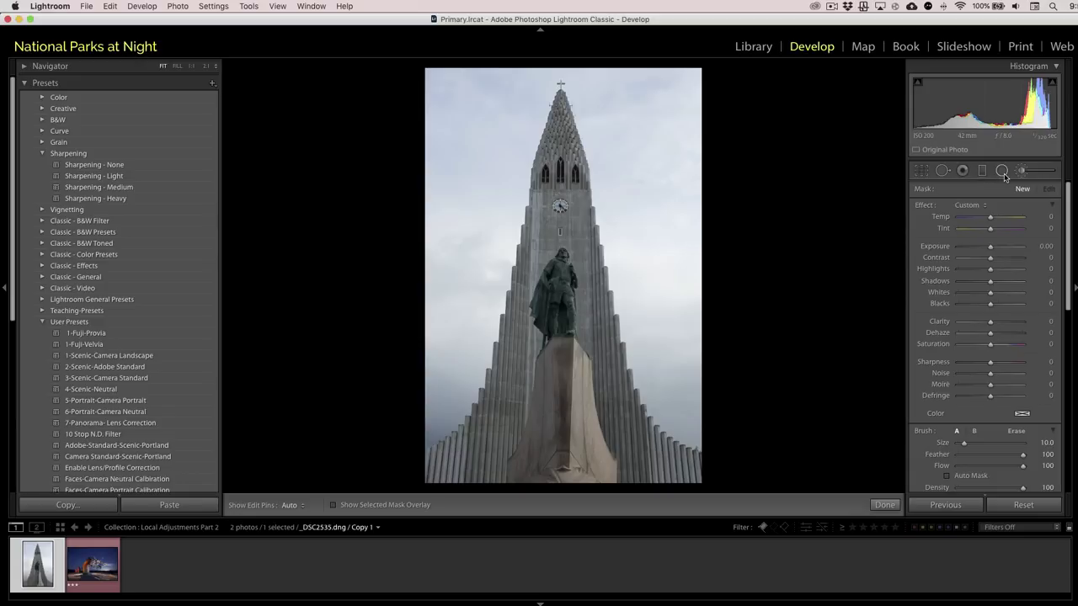
pyautogui.click(1003, 172)
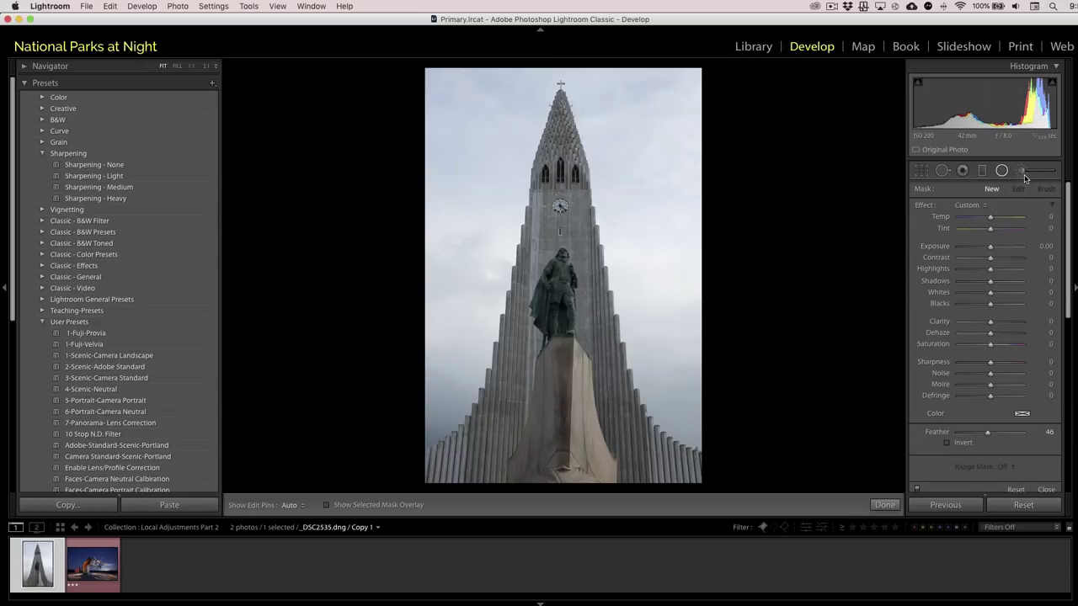
pyautogui.click(1023, 174)
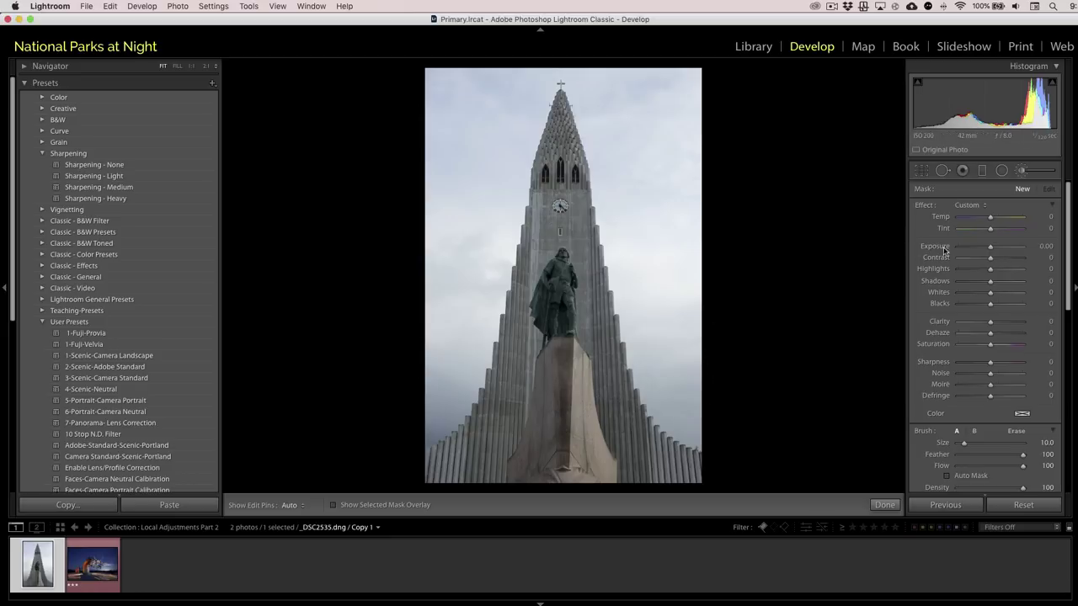
pyautogui.scroll(-1, 962, 441)
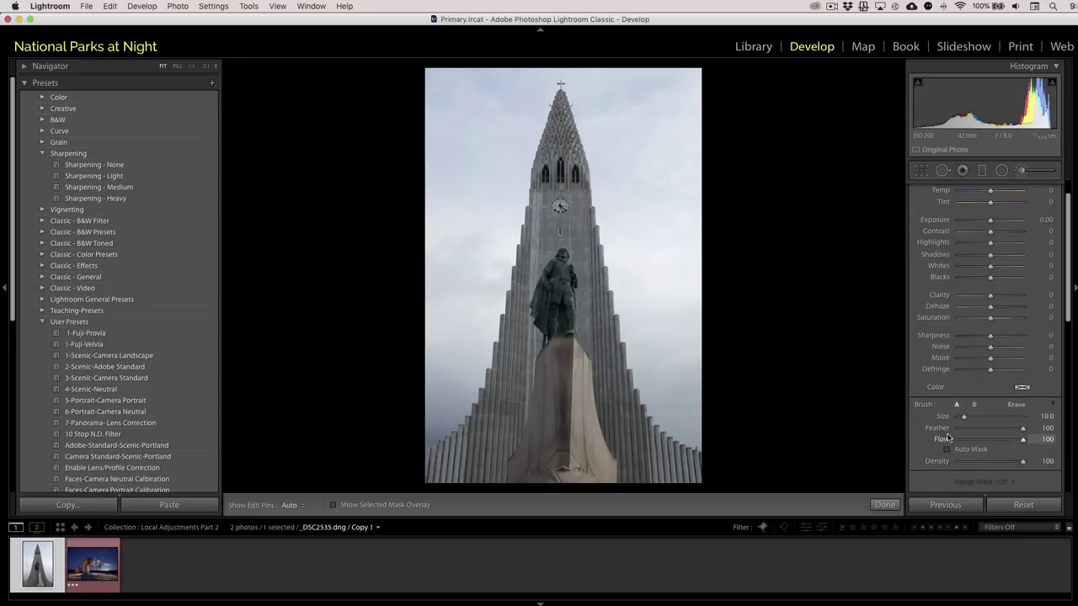
pyautogui.press('h')
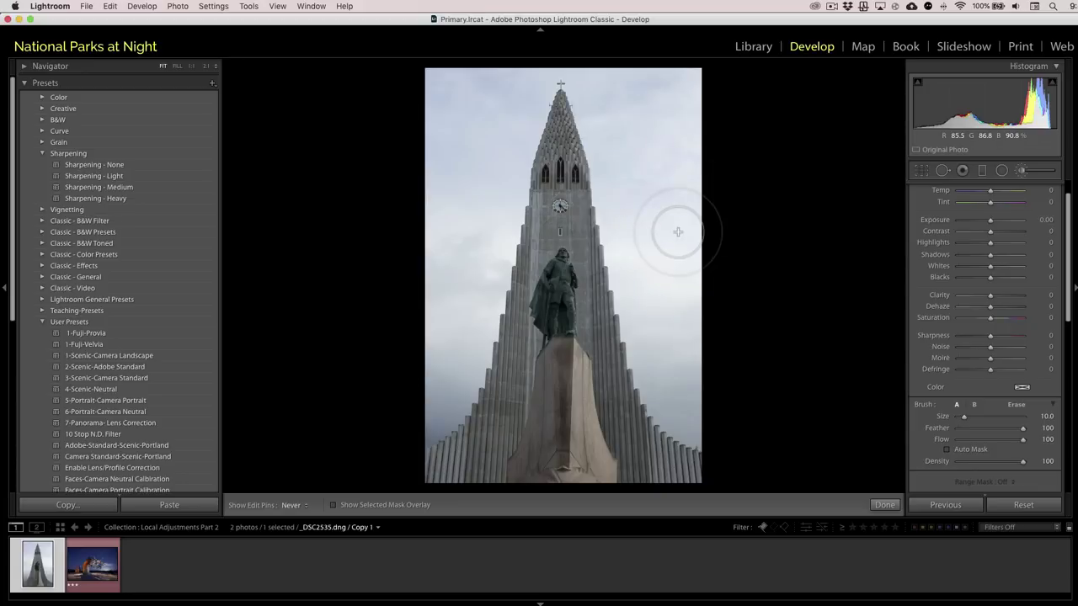
pyautogui.press('h')
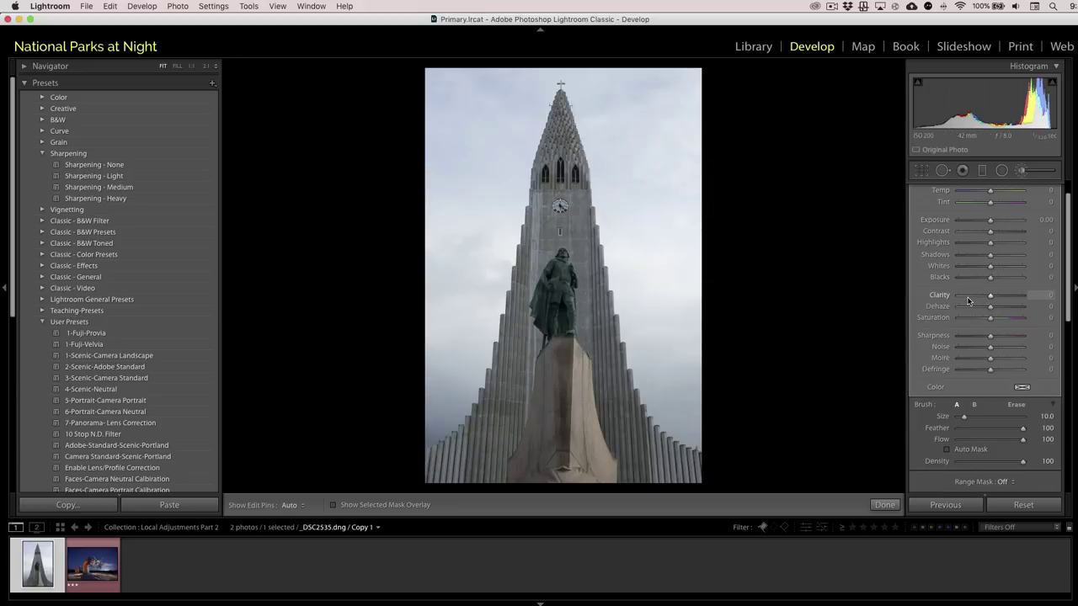
pyautogui.scroll(2, 982, 278)
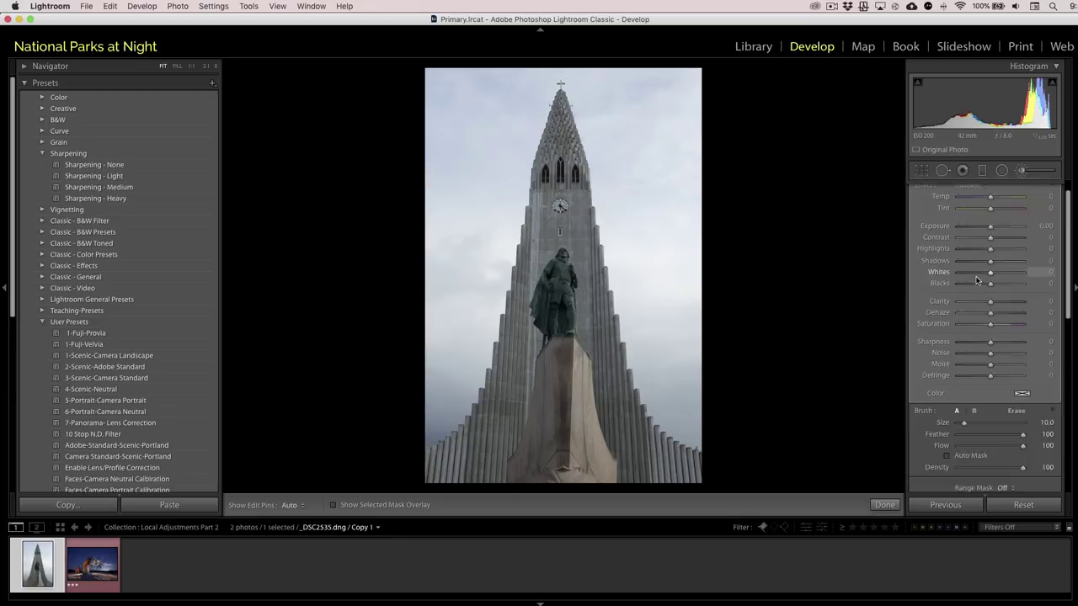
# Paint a test brush stroke with Exposure −3.04 in the sky to the right of the tower and delete it.
pyautogui.moveTo(991, 249); pyautogui.dragTo(966, 249)
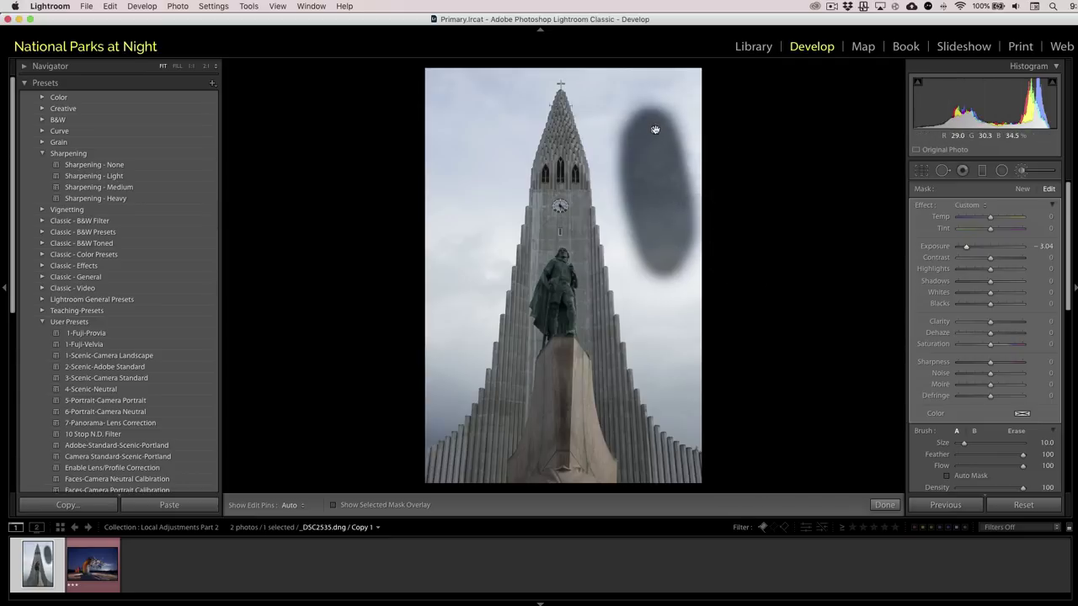
pyautogui.moveTo(655, 130)
pyautogui.press('Delete')
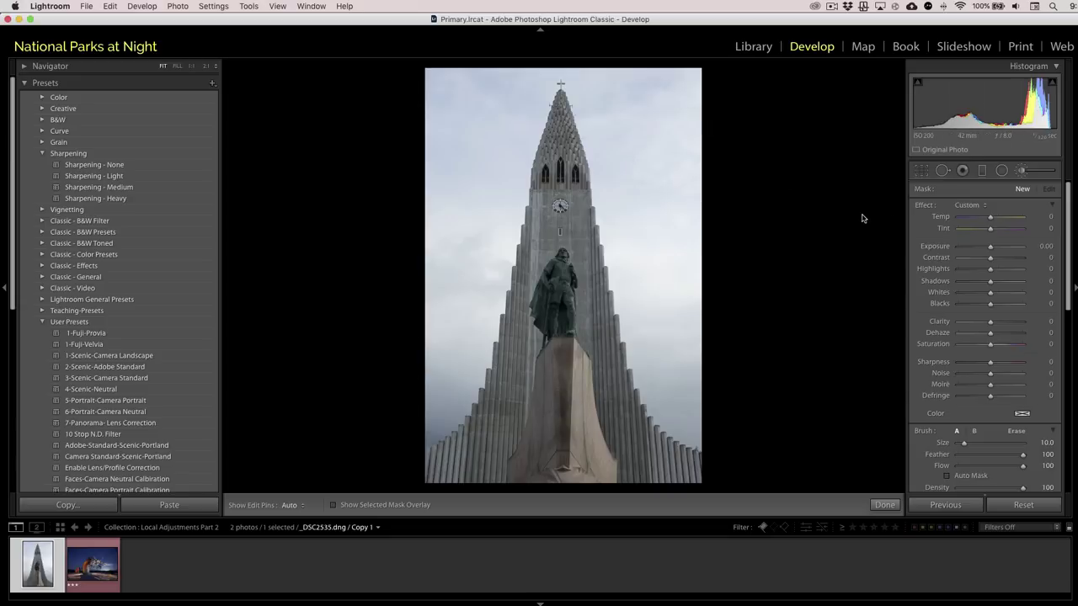
# Try different brush sizes, enlarging to 20.5 and reducing to 15, with Feather at 49.
pyautogui.scroll(-5, 931, 315)
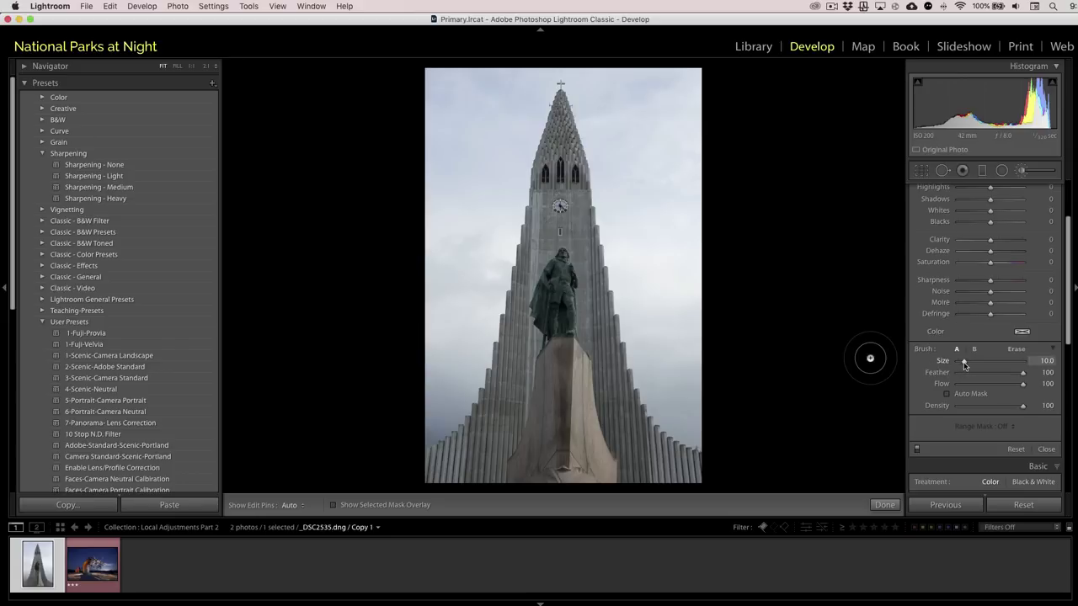
pyautogui.moveTo(966, 364)
pyautogui.mouseDown()
pyautogui.moveTo(988, 364)
pyautogui.moveTo(972, 364)
pyautogui.mouseUp()
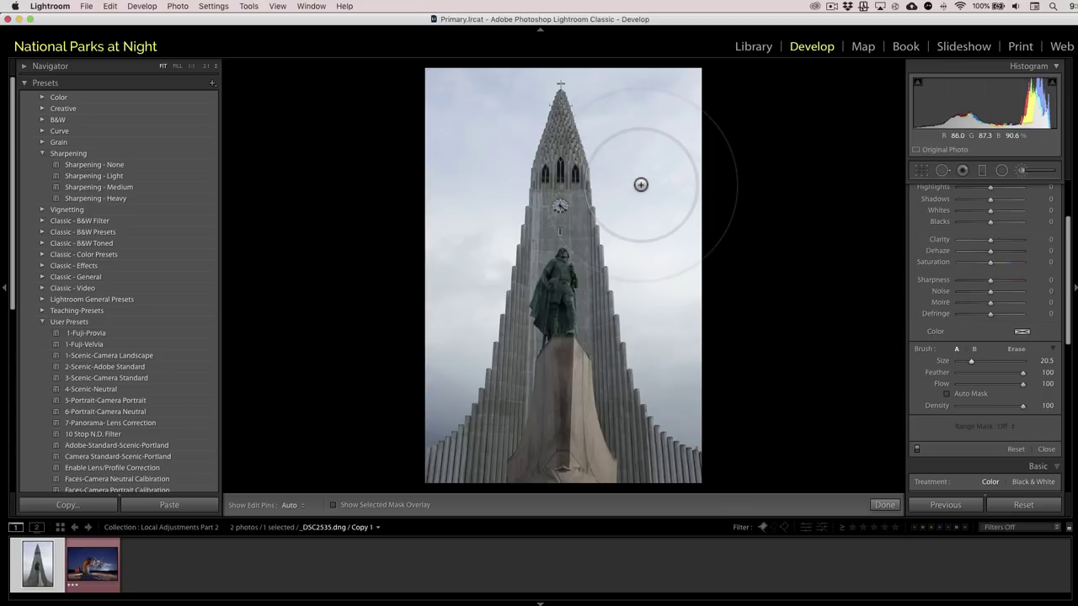
pyautogui.press('[')
pyautogui.press('[')
pyautogui.press('[')
pyautogui.press('[')
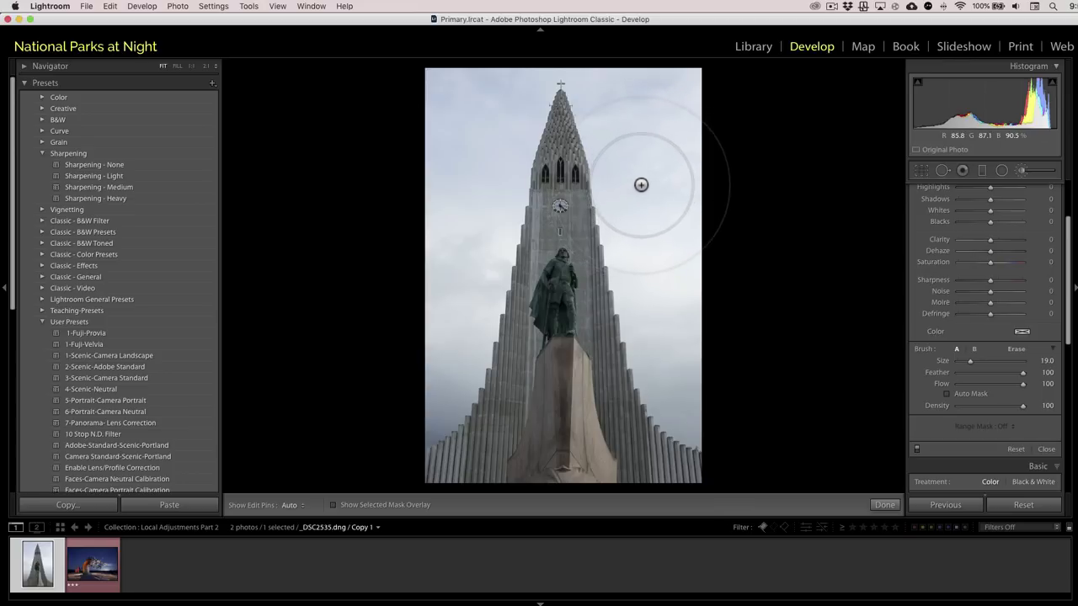
pyautogui.press(']')
pyautogui.press(']')
pyautogui.scroll(-2, 641, 185)
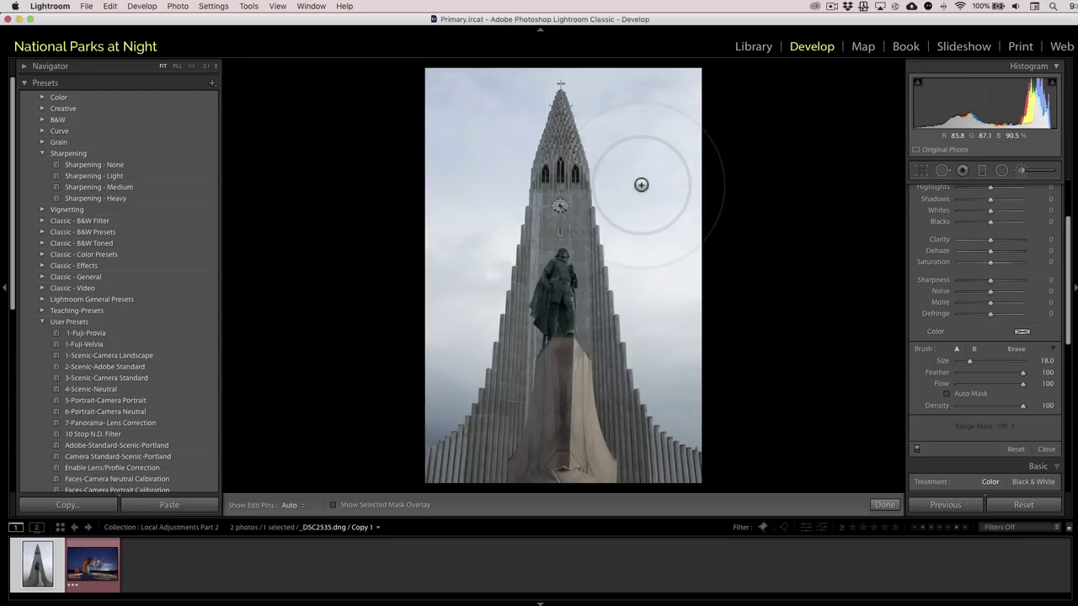
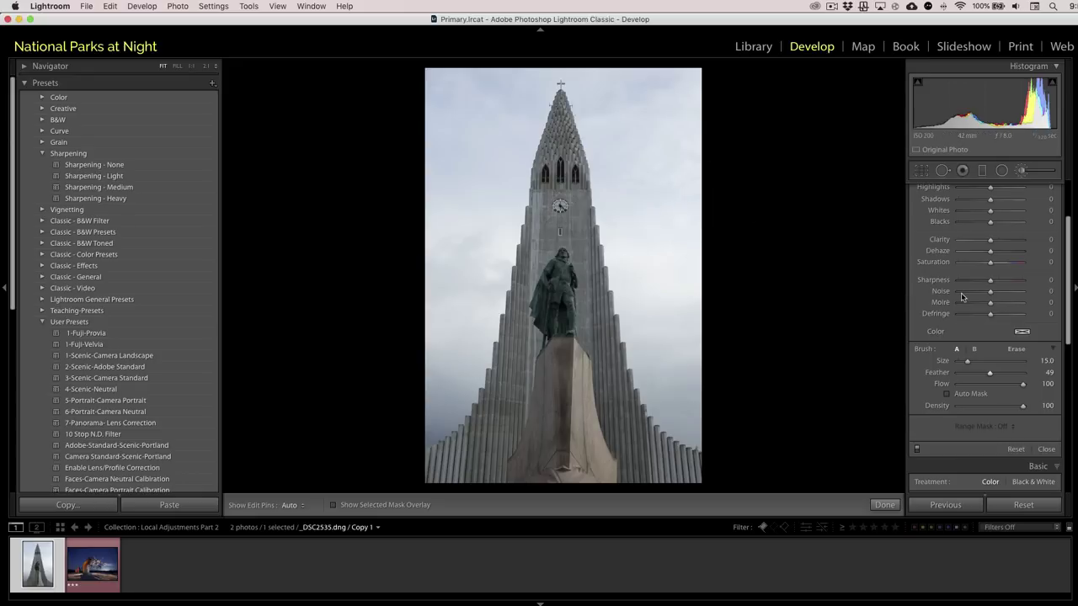
# Set the adjustment brush to Exposure −2.85, Feather 0 and Size 10.
pyautogui.scroll(2, 977, 250)
pyautogui.scroll(2, 977, 250)
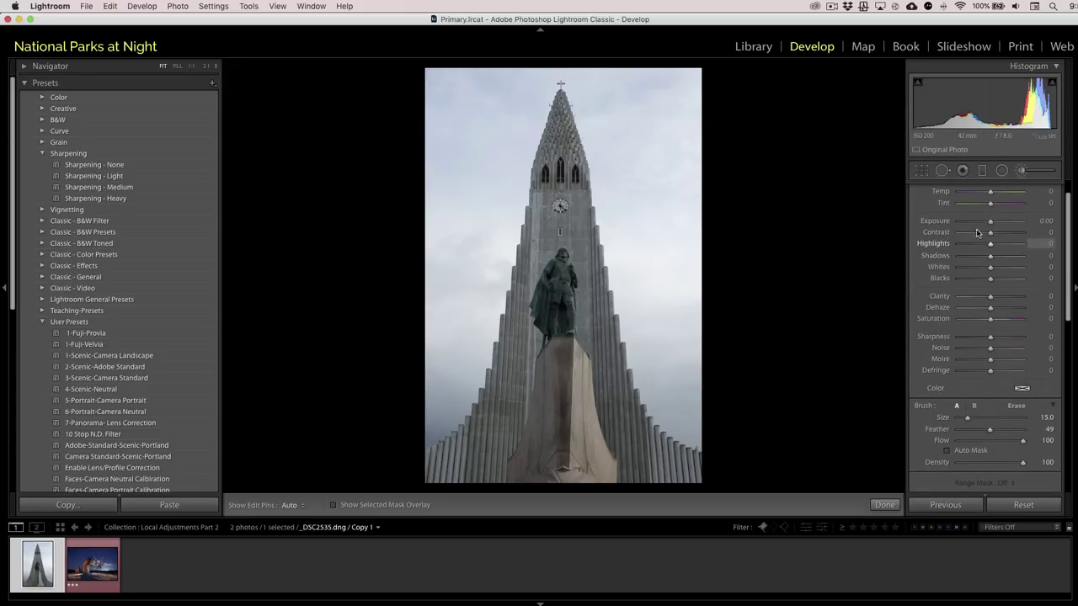
pyautogui.click(968, 222)
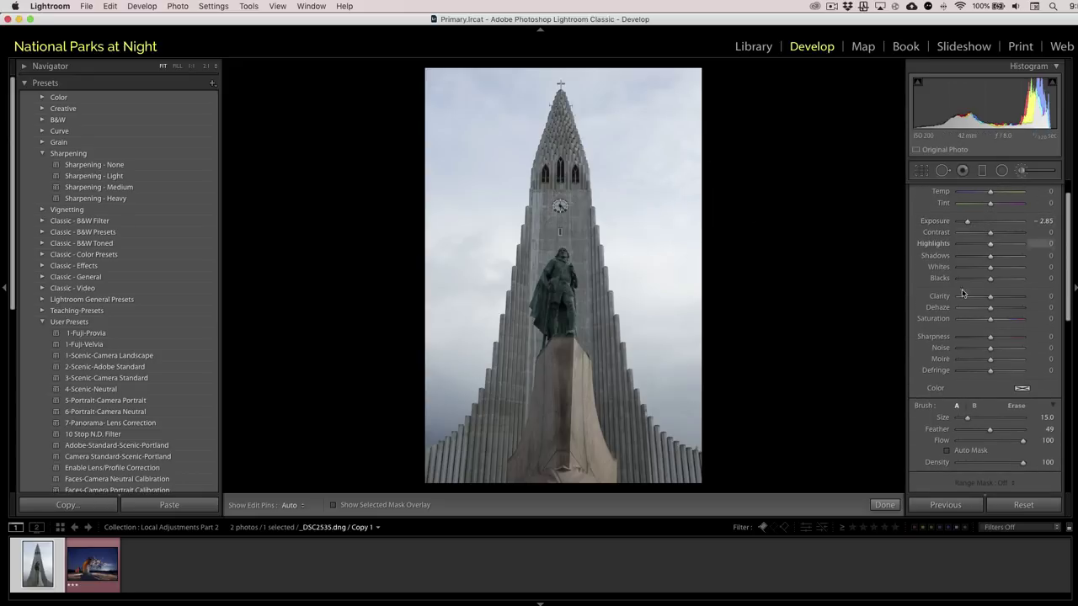
pyautogui.click(955, 431)
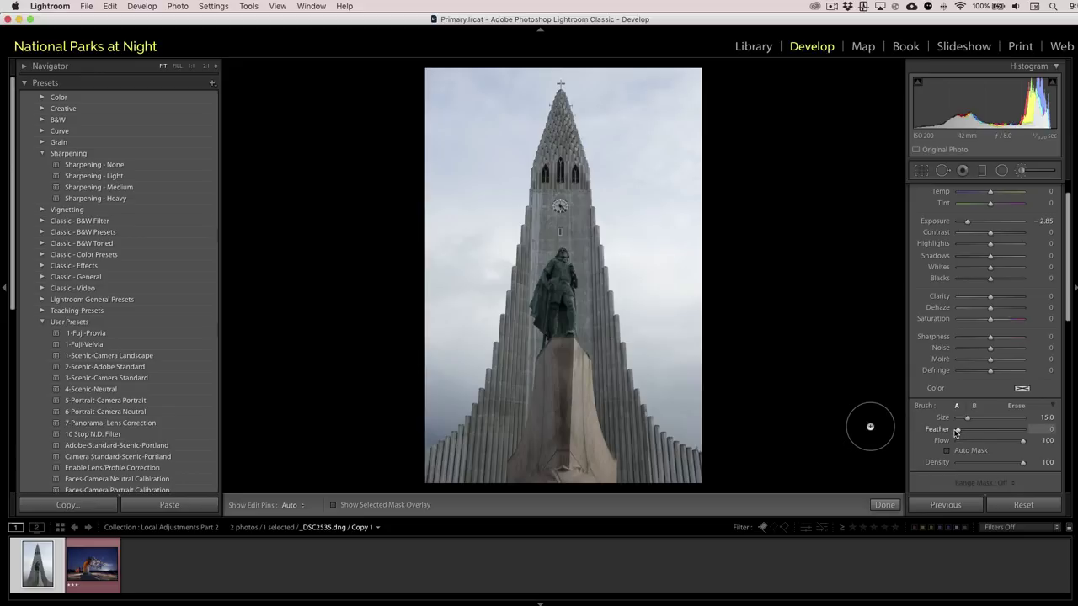
pyautogui.scroll(-3, 660, 171)
pyautogui.scroll(-1, 660, 171)
pyautogui.scroll(-1, 659, 171)
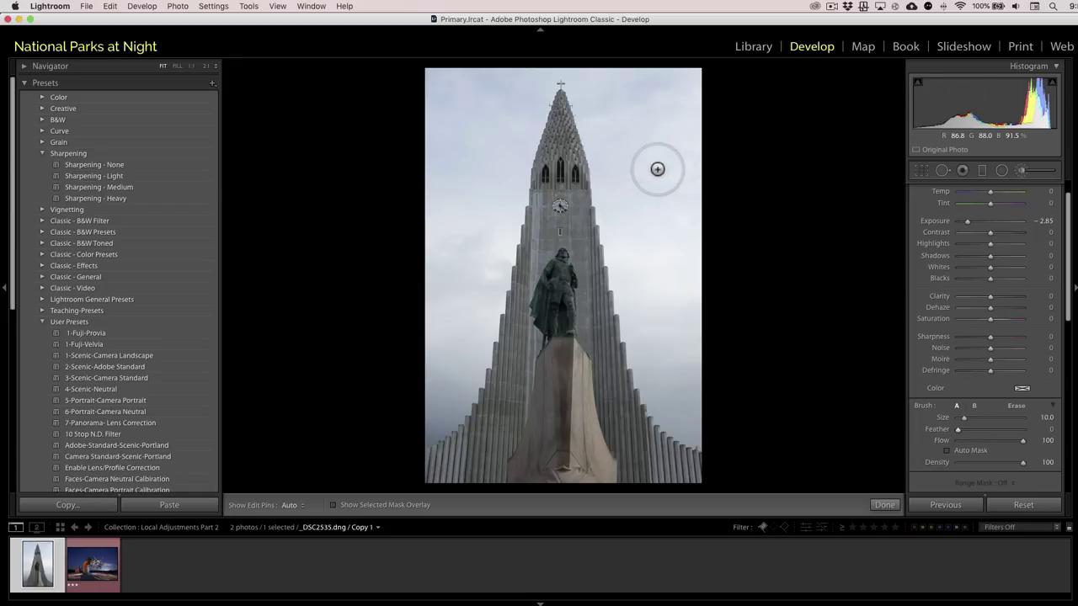
# Paint a hard-edged vertical stroke in the sky left of the tower and, with Feather 100, a soft stroke on the right.
pyautogui.moveTo(489, 130)
pyautogui.mouseDown()
pyautogui.moveTo(474, 269)
pyautogui.moveTo(481, 199)
pyautogui.mouseUp()
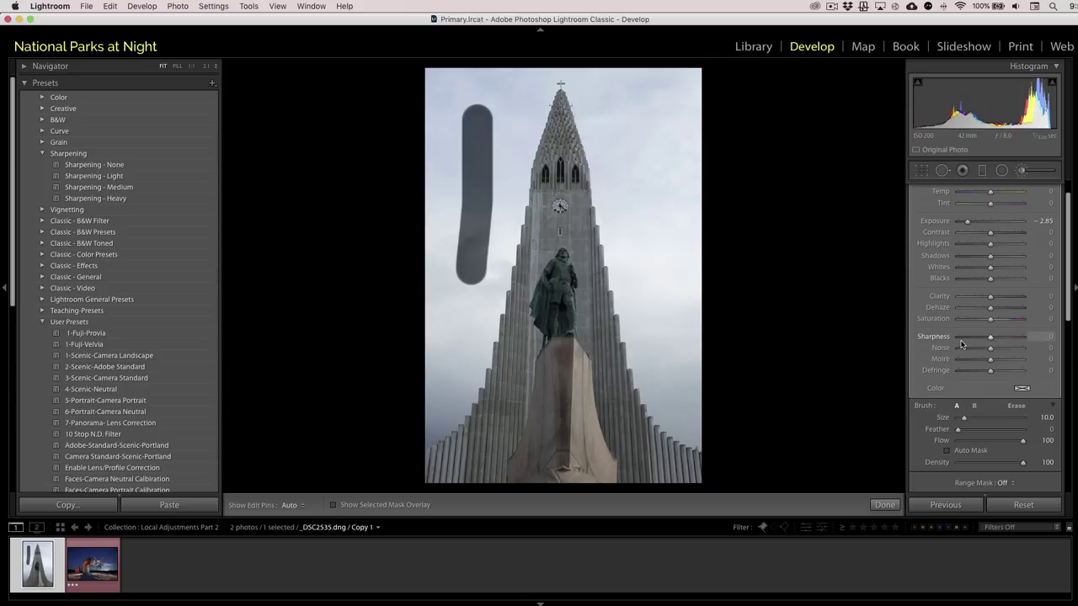
pyautogui.moveTo(958, 432); pyautogui.dragTo(1034, 434)
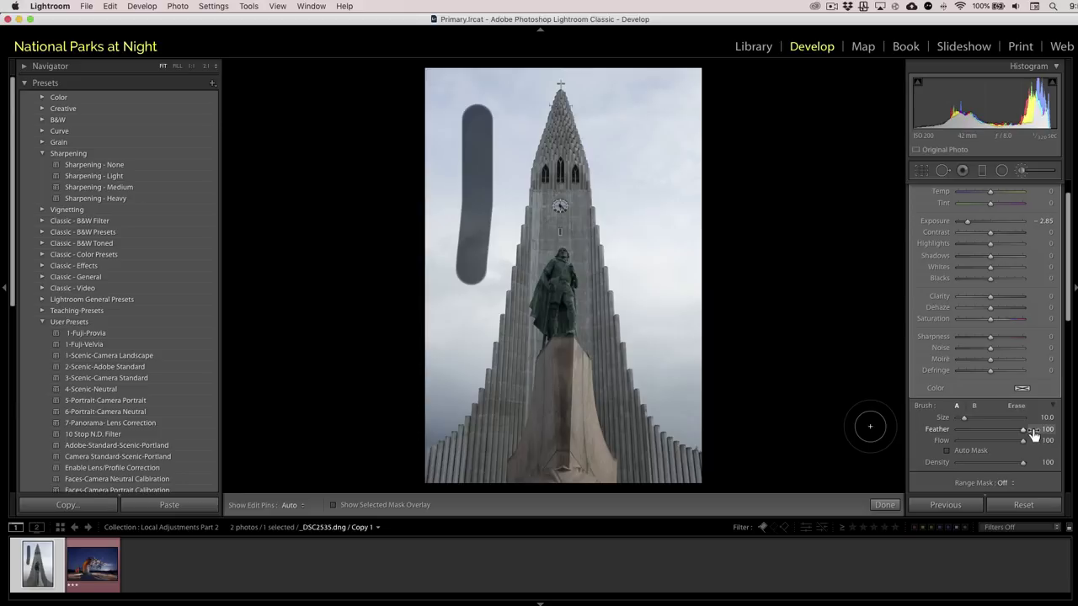
pyautogui.press('h')
pyautogui.moveTo(649, 131)
pyautogui.mouseDown()
pyautogui.moveTo(652, 270)
pyautogui.moveTo(667, 289)
pyautogui.mouseUp()
pyautogui.press('h')
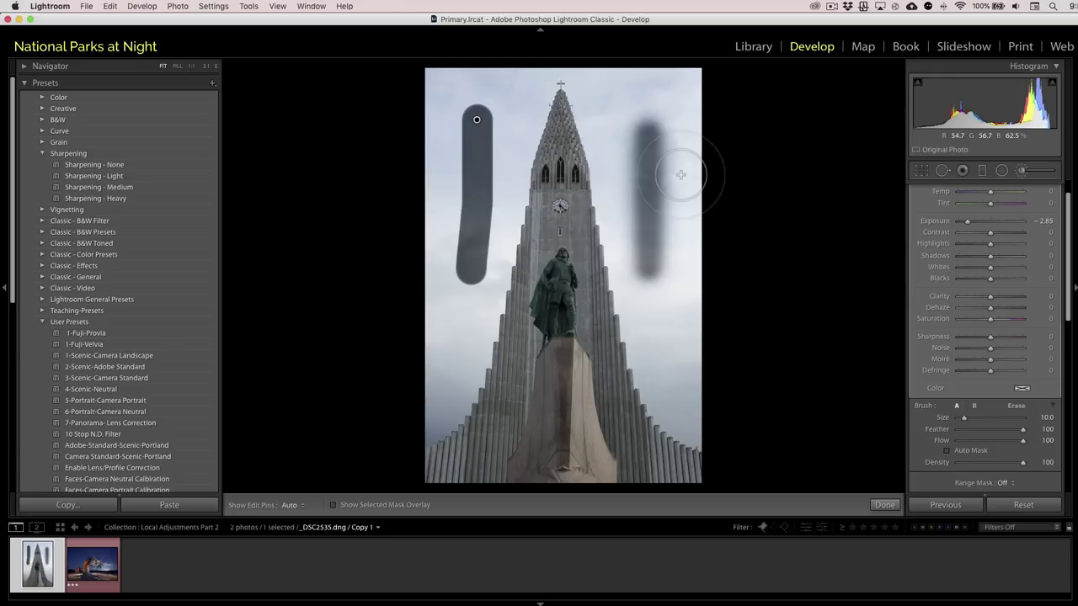
# Set the brush Feather to 50 and delete the adjustment containing both painted strokes.
pyautogui.press('shift')
pyautogui.scroll(-5, 679, 172)
pyautogui.scroll(-2, 678, 172)
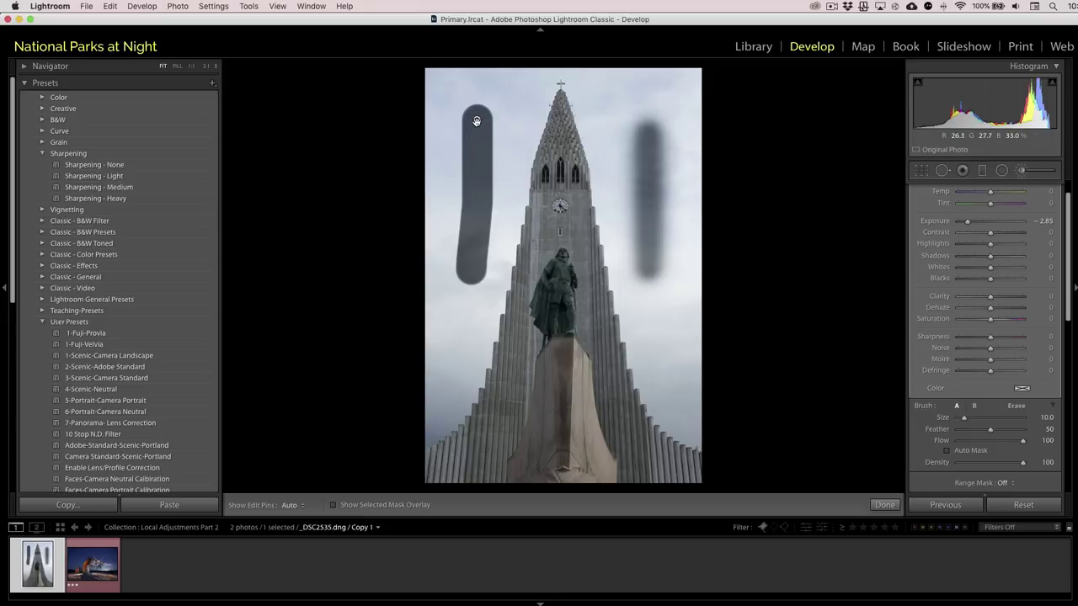
pyautogui.press('Delete')
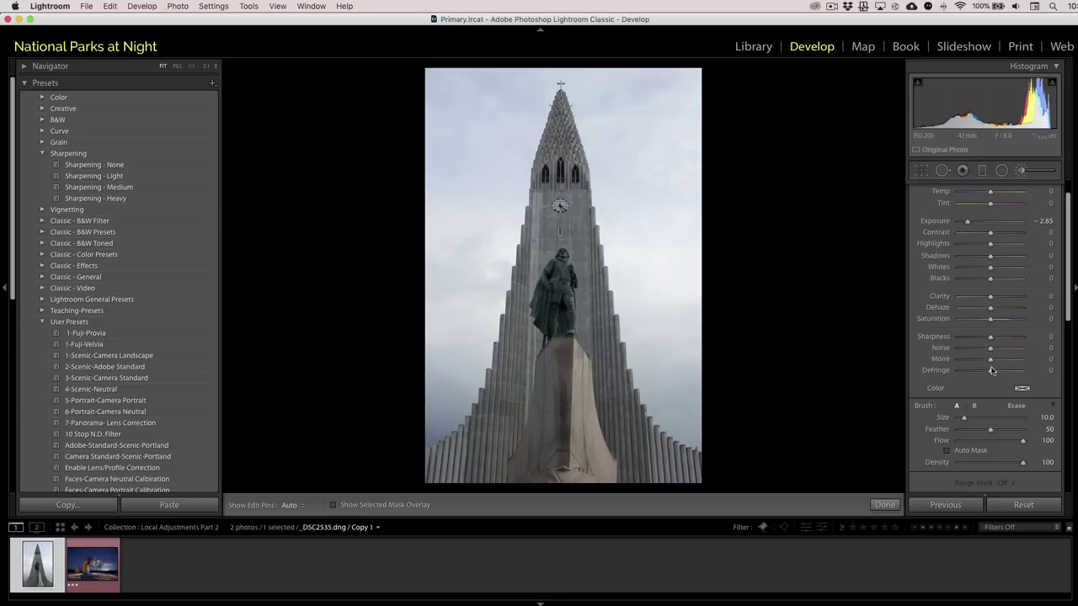
# Set the brush Feather to 0.
pyautogui.click(958, 430)
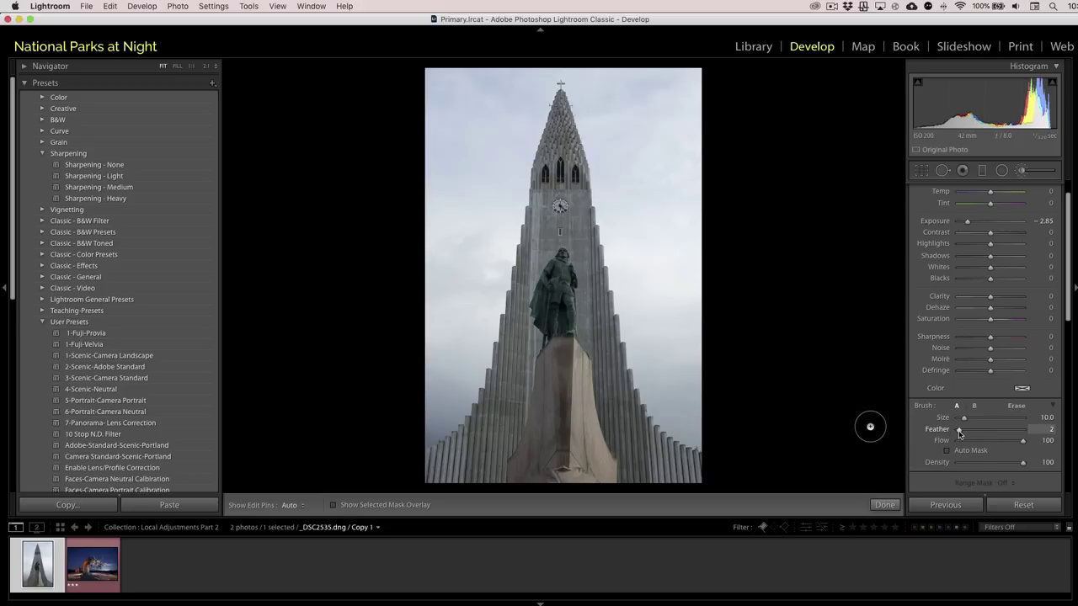
pyautogui.click(954, 433)
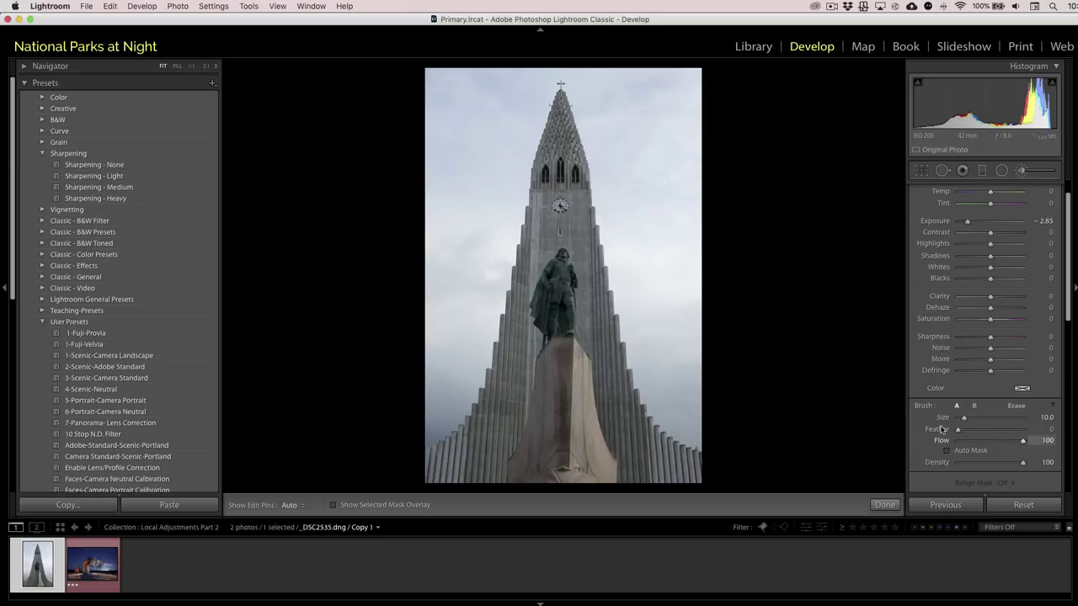
# Paint a hard-edged vertical stroke in the sky left of the tower and, with Flow 50, a lighter stroke on the right.
pyautogui.moveTo(476, 132); pyautogui.dragTo(466, 299)
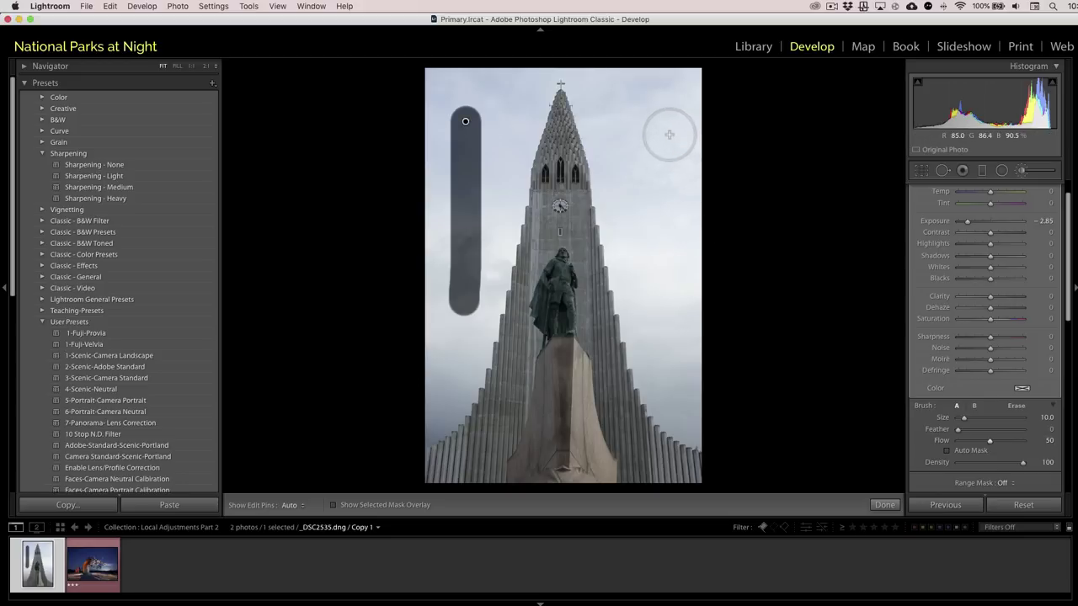
pyautogui.press('h')
pyautogui.moveTo(662, 126); pyautogui.dragTo(663, 155)
pyautogui.moveTo(670, 206); pyautogui.dragTo(674, 316)
pyautogui.press('h')
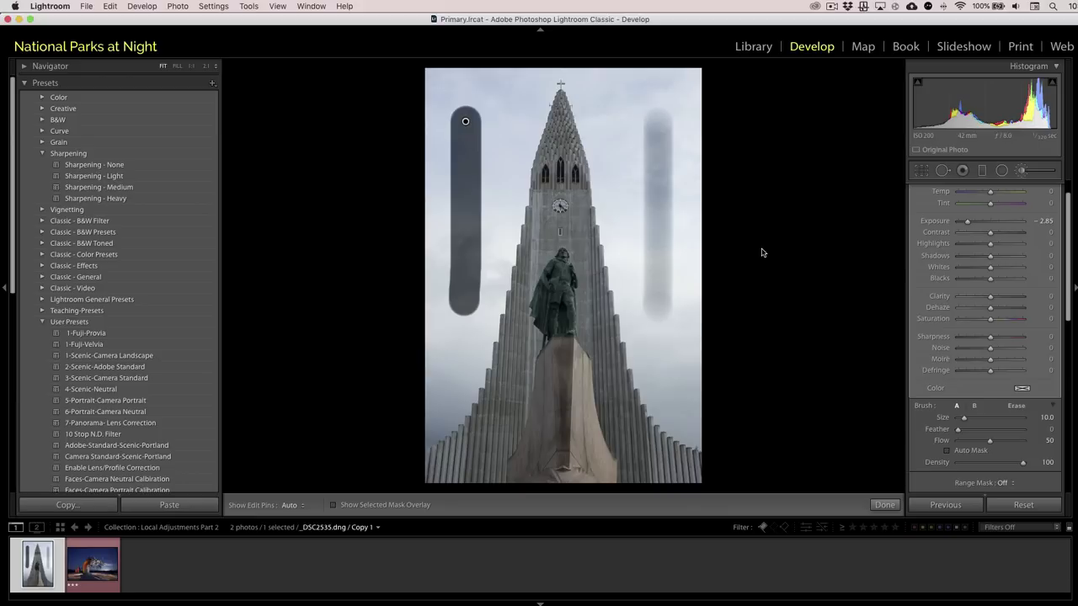
# Undo the stroke right of the tower and paint three overlapping Flow 50 strokes in the sky there.
pyautogui.press('super+z')
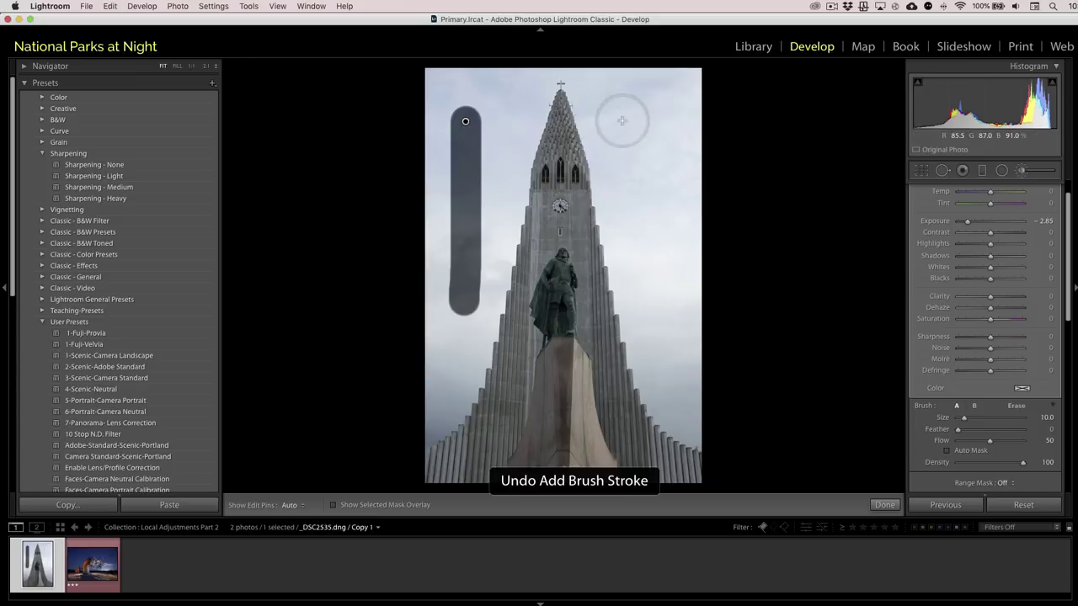
pyautogui.moveTo(647, 126); pyautogui.dragTo(656, 261)
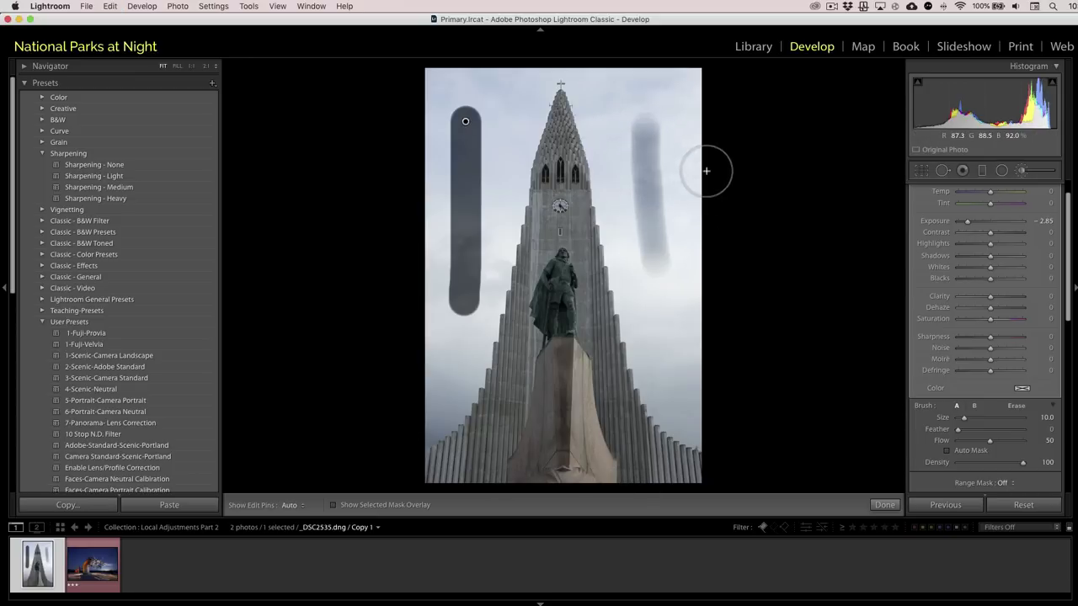
pyautogui.press('h')
pyautogui.moveTo(690, 145)
pyautogui.mouseDown()
pyautogui.moveTo(681, 242)
pyautogui.moveTo(689, 261)
pyautogui.mouseUp()
pyautogui.press('h')
pyautogui.press('h')
pyautogui.moveTo(619, 156)
pyautogui.mouseDown()
pyautogui.moveTo(622, 202)
pyautogui.moveTo(623, 168)
pyautogui.moveTo(644, 224)
pyautogui.moveTo(642, 284)
pyautogui.mouseUp()
pyautogui.press('h')
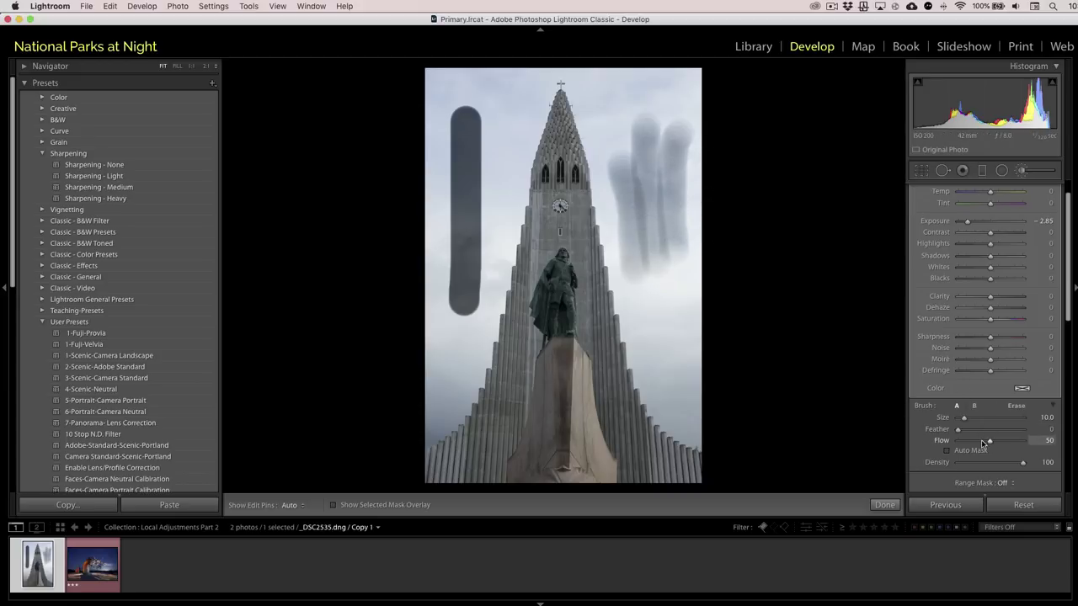
# Undo the three overlapping strokes right of the tower.
pyautogui.press('super+z')
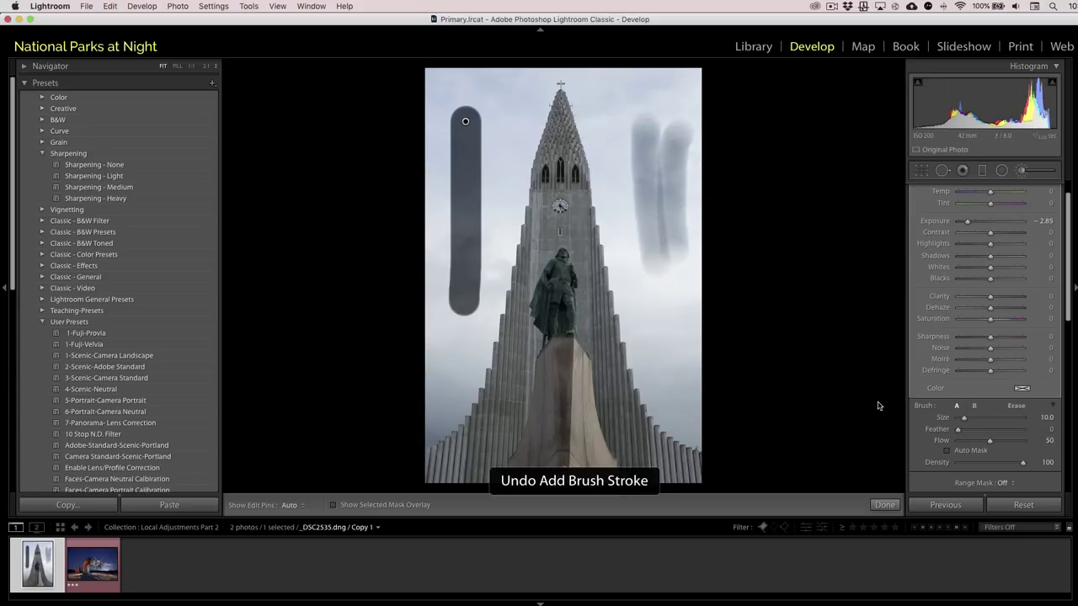
pyautogui.press('super+z')
pyautogui.press('super+z')
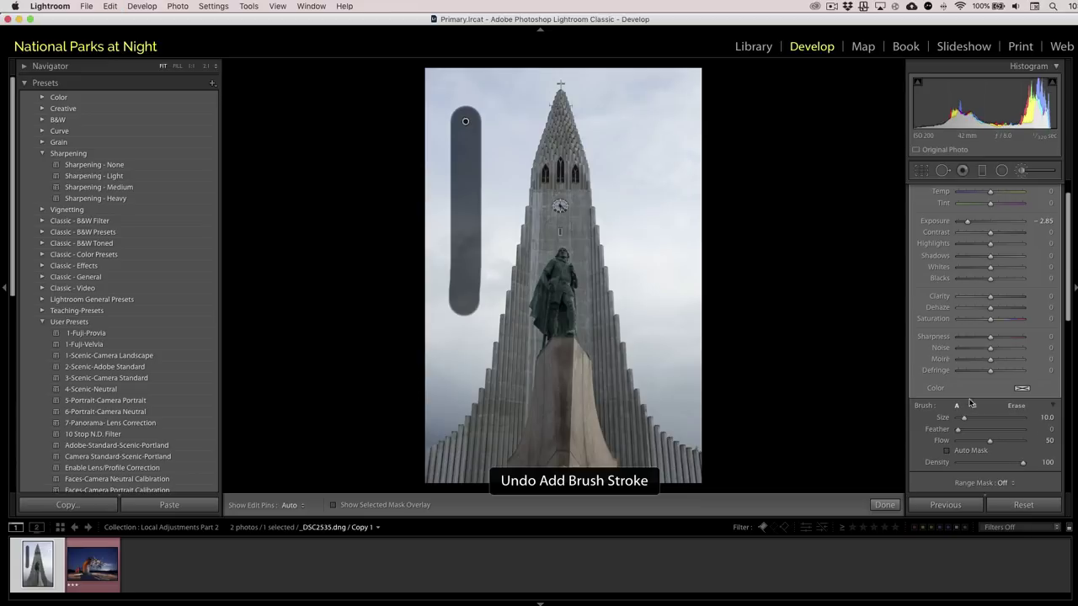
# Set the brush Flow to 100 and paint a broad, hard-edged patch over the sky right of the tower.
pyautogui.moveTo(990, 444); pyautogui.dragTo(1034, 446)
pyautogui.moveTo(644, 106)
pyautogui.mouseDown()
pyautogui.moveTo(643, 229)
pyautogui.moveTo(645, 122)
pyautogui.moveTo(665, 235)
pyautogui.moveTo(675, 200)
pyautogui.moveTo(695, 243)
pyautogui.moveTo(697, 177)
pyautogui.moveTo(638, 230)
pyautogui.moveTo(691, 277)
pyautogui.moveTo(692, 186)
pyautogui.moveTo(653, 215)
pyautogui.moveTo(634, 193)
pyautogui.moveTo(636, 166)
pyautogui.moveTo(654, 245)
pyautogui.mouseUp()
pyautogui.press('h')
pyautogui.press('h')
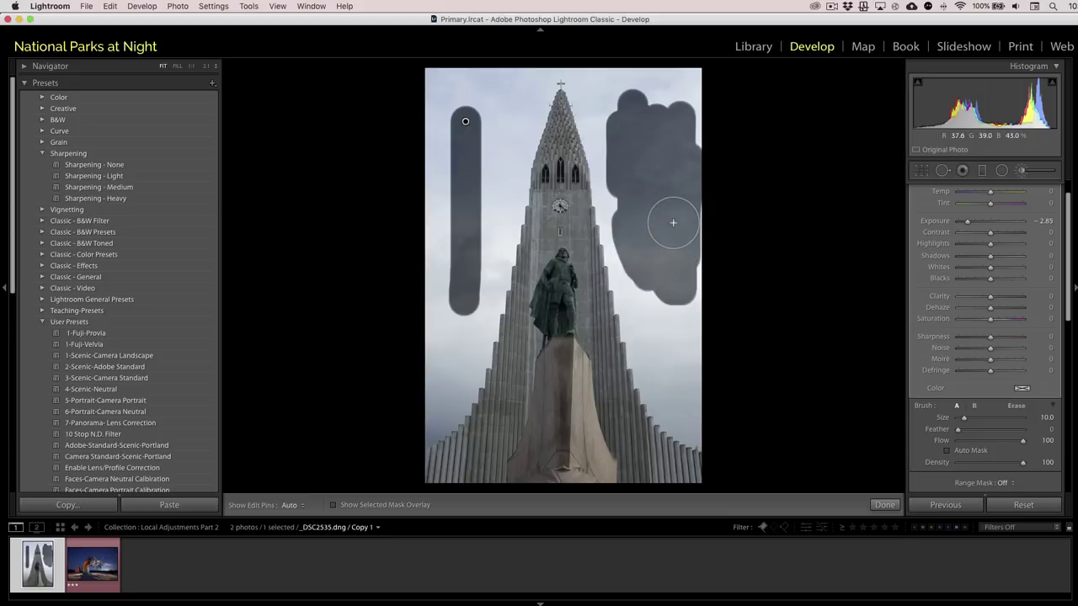
# Lighten the painted areas to Exposure −1.66 and darken them again to −2.44.
pyautogui.moveTo(966, 224); pyautogui.dragTo(977, 225)
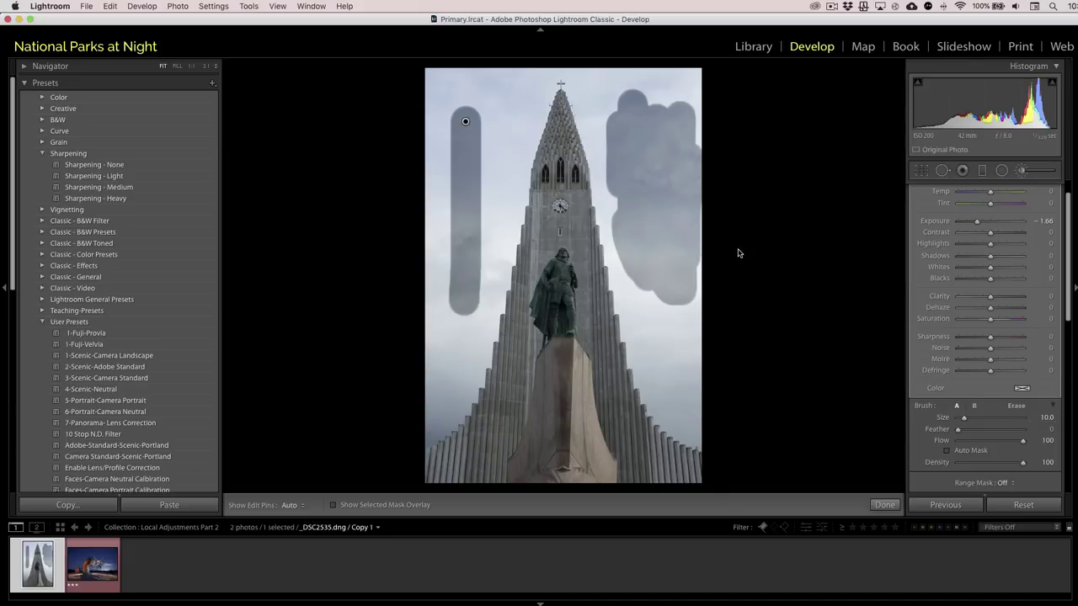
pyautogui.moveTo(977, 222); pyautogui.dragTo(970, 225)
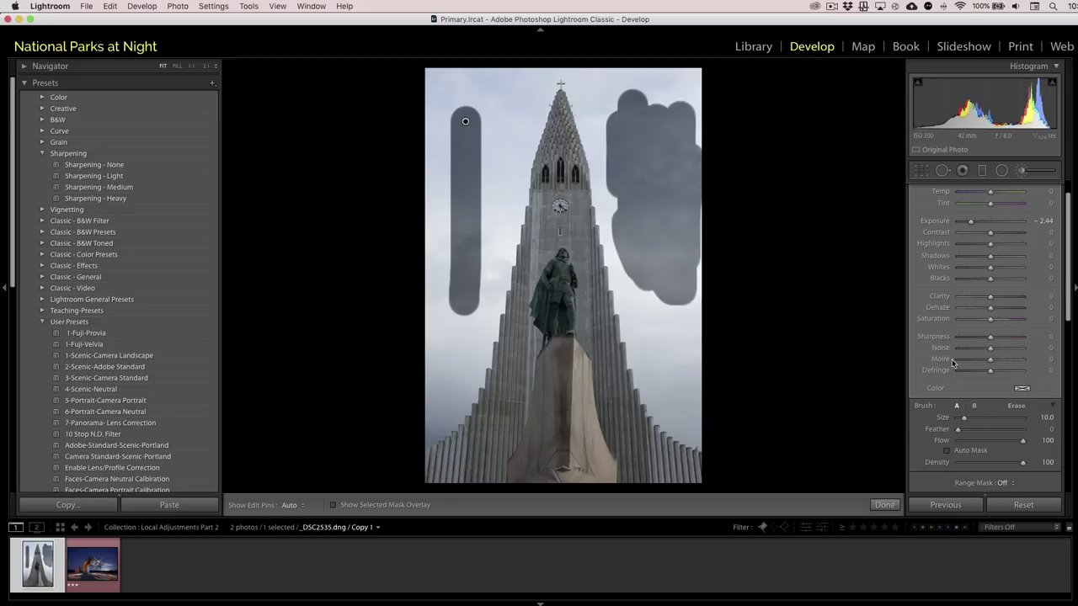
# Turn off Auto Mask for the Erase brush and partly erase the lower end of the patch right of the tower at Flow 40.
pyautogui.click(1016, 406)
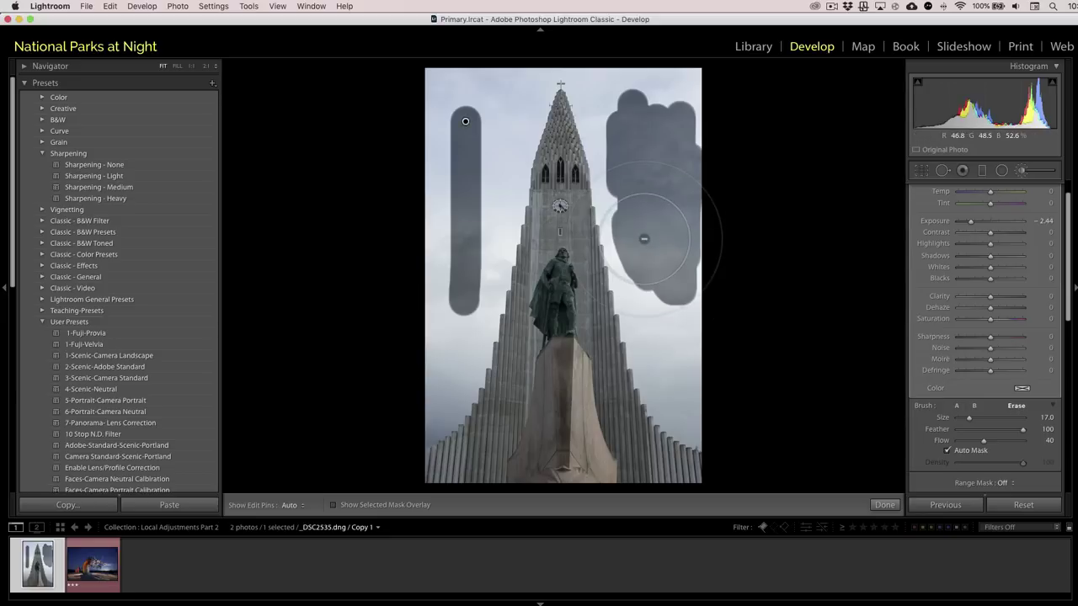
pyautogui.click(948, 453)
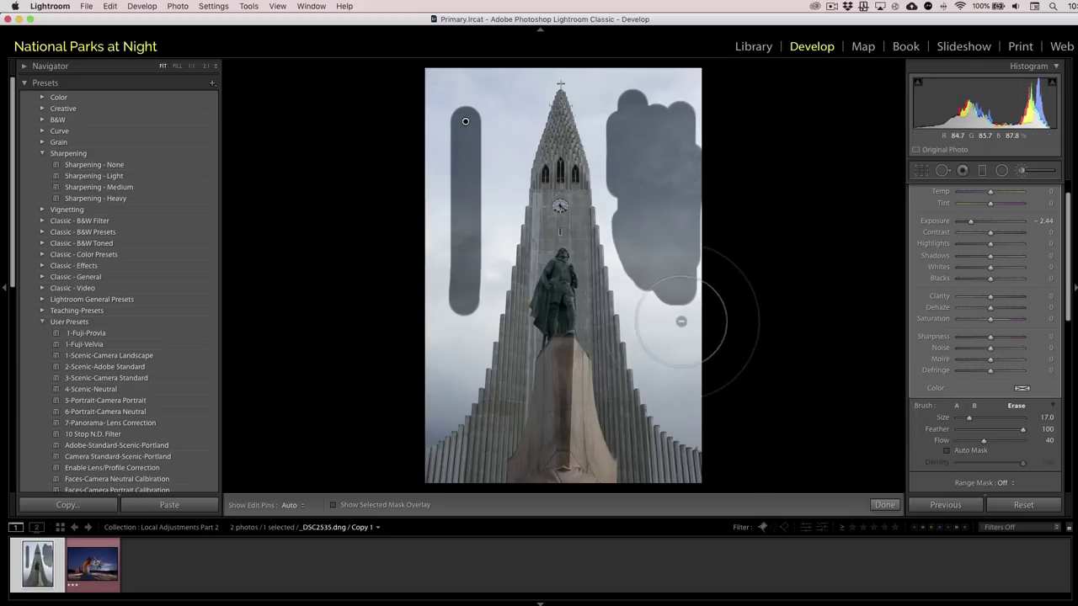
pyautogui.moveTo(657, 289)
pyautogui.mouseDown()
pyautogui.moveTo(643, 263)
pyautogui.moveTo(648, 287)
pyautogui.moveTo(619, 260)
pyautogui.moveTo(645, 289)
pyautogui.mouseUp()
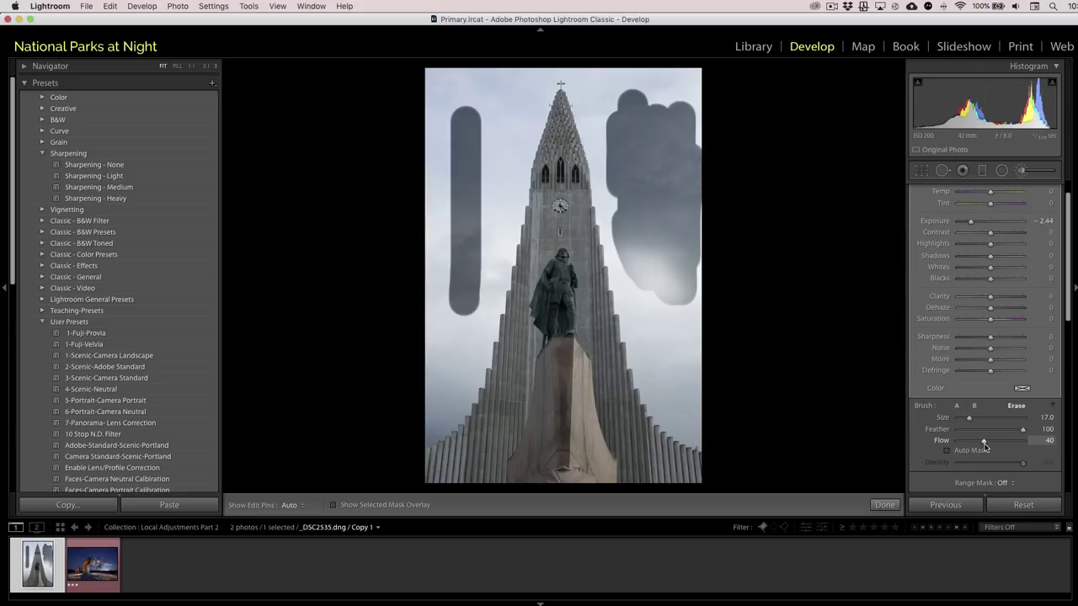
# Set the Erase brush Flow to 100 and erase the lower part of the painted patch right of the tower.
pyautogui.moveTo(984, 442); pyautogui.dragTo(1032, 442)
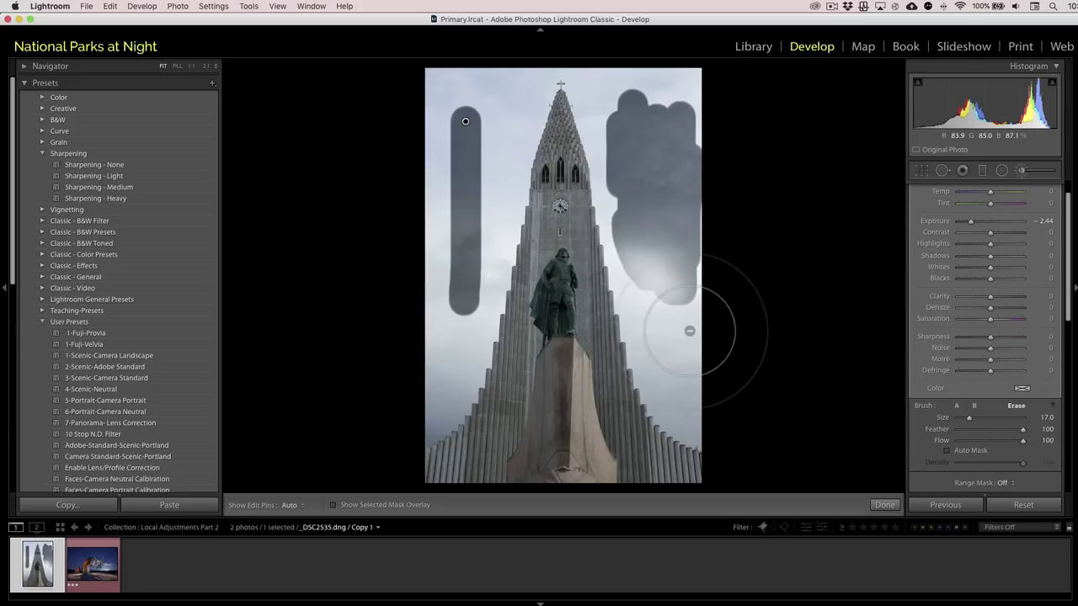
pyautogui.press('h')
pyautogui.moveTo(686, 320)
pyautogui.mouseDown()
pyautogui.moveTo(645, 309)
pyautogui.moveTo(617, 271)
pyautogui.moveTo(627, 240)
pyautogui.moveTo(681, 325)
pyautogui.moveTo(700, 281)
pyautogui.moveTo(690, 292)
pyautogui.mouseUp()
pyautogui.press('h')
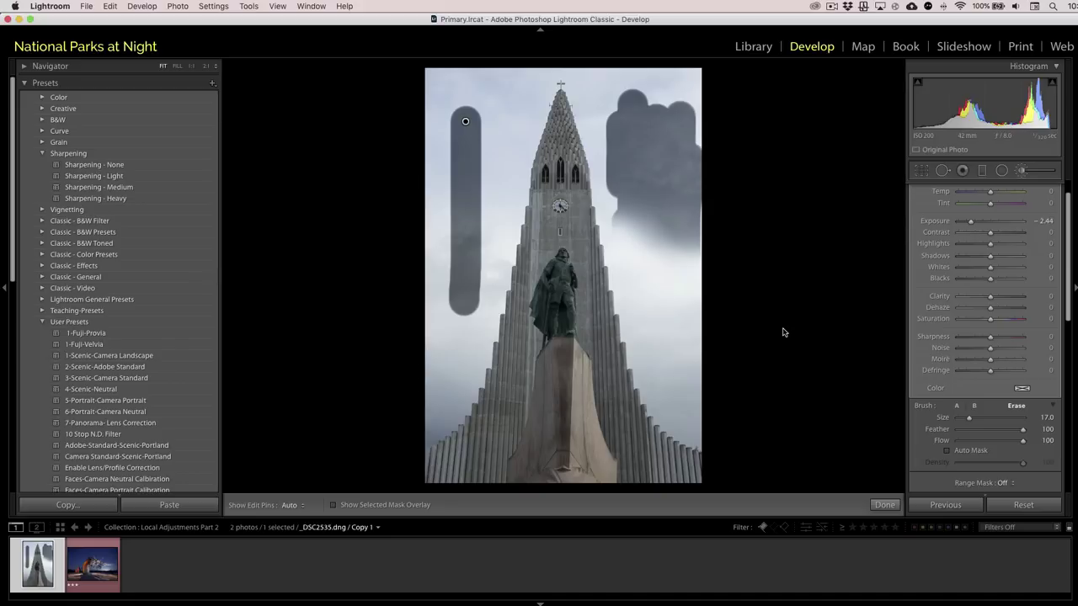
# Set brush A's Feather to 100 and delete the painted adjustment.
pyautogui.click(958, 407)
pyautogui.moveTo(958, 430); pyautogui.dragTo(1026, 431)
pyautogui.click(1016, 407)
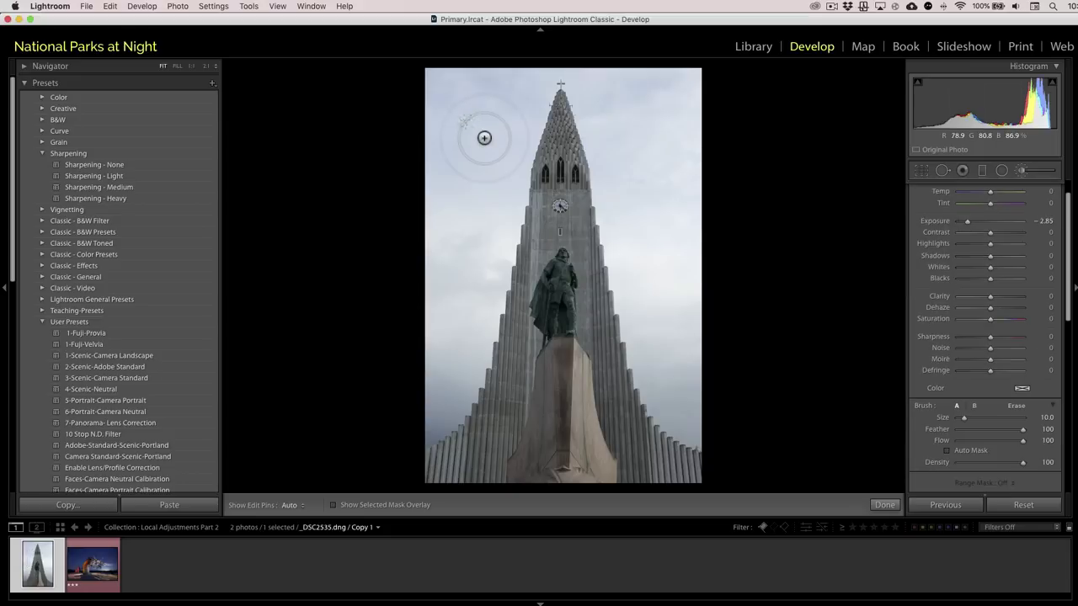
# Set Exposure to −1.96 and, without Auto Mask, paint a soft stroke over the sky and the tower's right side.
pyautogui.moveTo(971, 221); pyautogui.dragTo(973, 224)
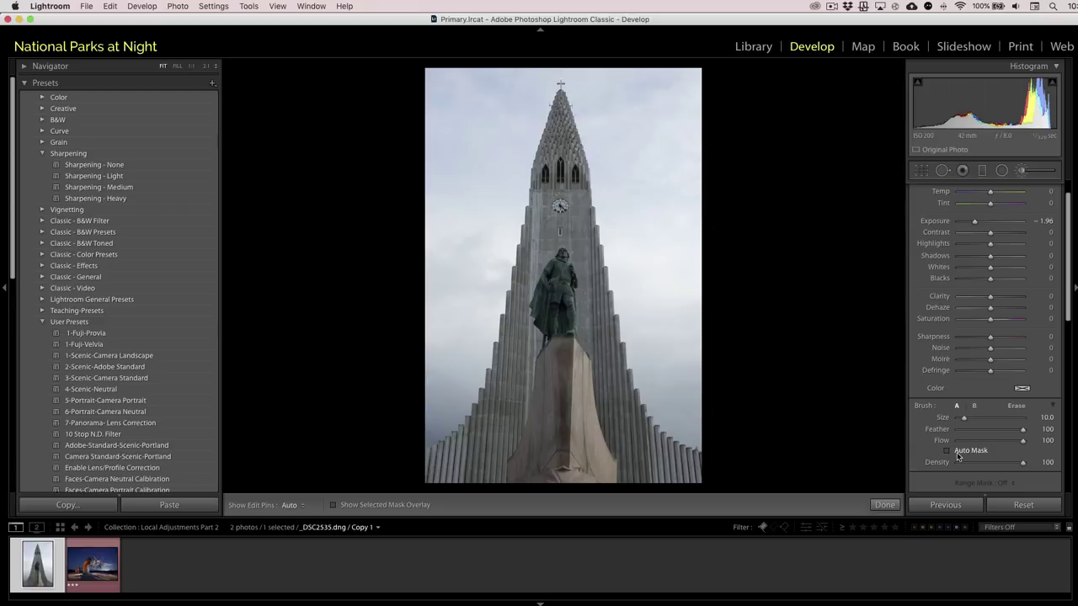
pyautogui.press('h')
pyautogui.moveTo(676, 243)
pyautogui.mouseDown()
pyautogui.moveTo(655, 197)
pyautogui.moveTo(656, 262)
pyautogui.moveTo(645, 277)
pyautogui.moveTo(615, 216)
pyautogui.moveTo(611, 326)
pyautogui.moveTo(593, 298)
pyautogui.moveTo(595, 256)
pyautogui.moveTo(618, 286)
pyautogui.moveTo(648, 341)
pyautogui.mouseUp()
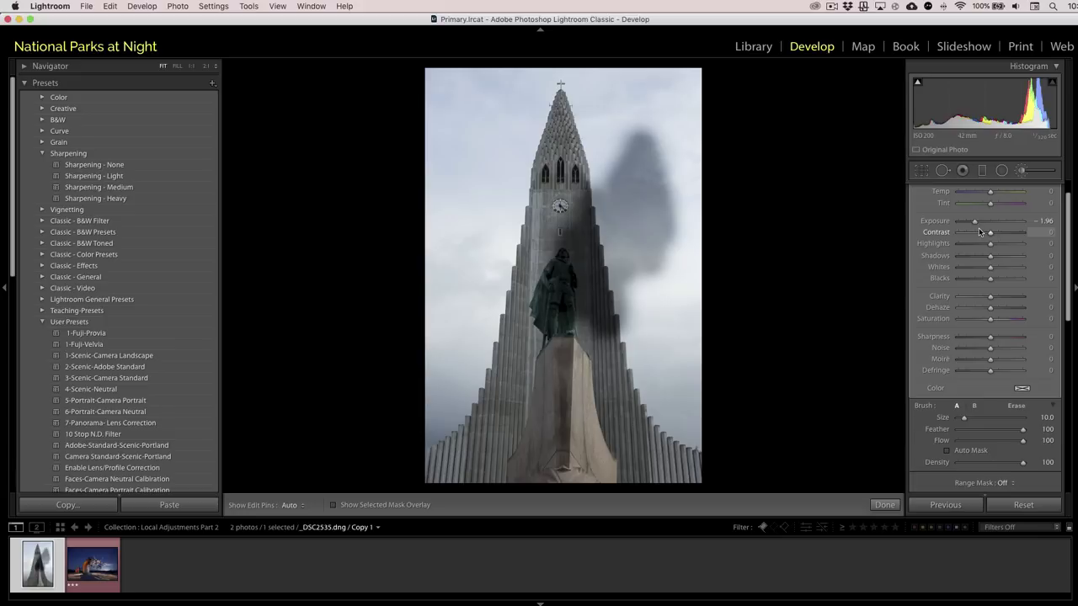
# Undo the stroke, paint a shorter one along the tower's right edge, and delete that adjustment.
pyautogui.press('super+z')
pyautogui.moveTo(632, 207)
pyautogui.mouseDown()
pyautogui.moveTo(621, 263)
pyautogui.moveTo(632, 295)
pyautogui.mouseUp()
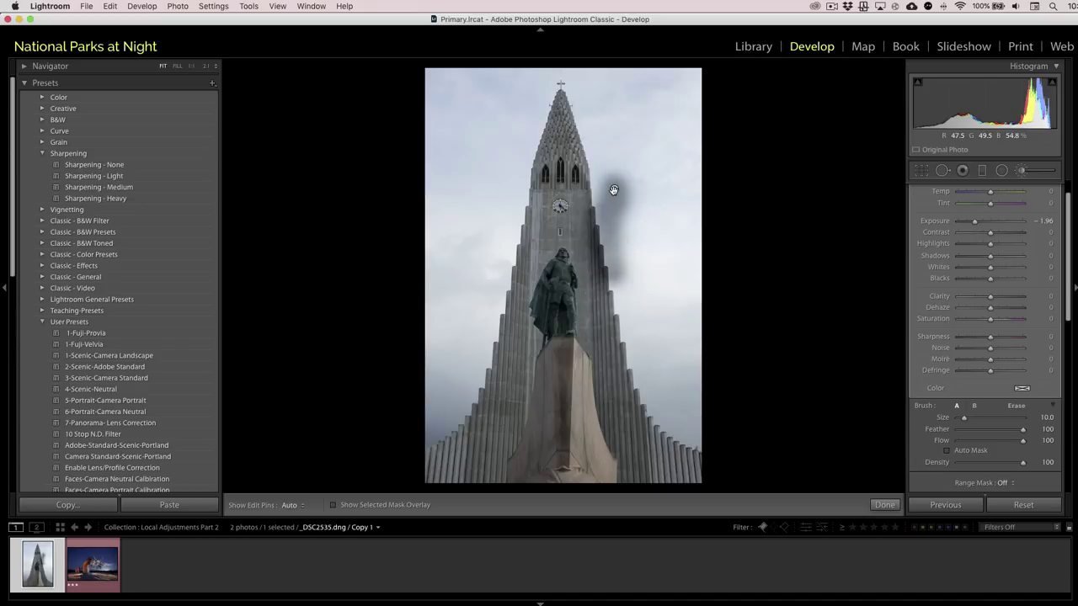
pyautogui.press('Delete')
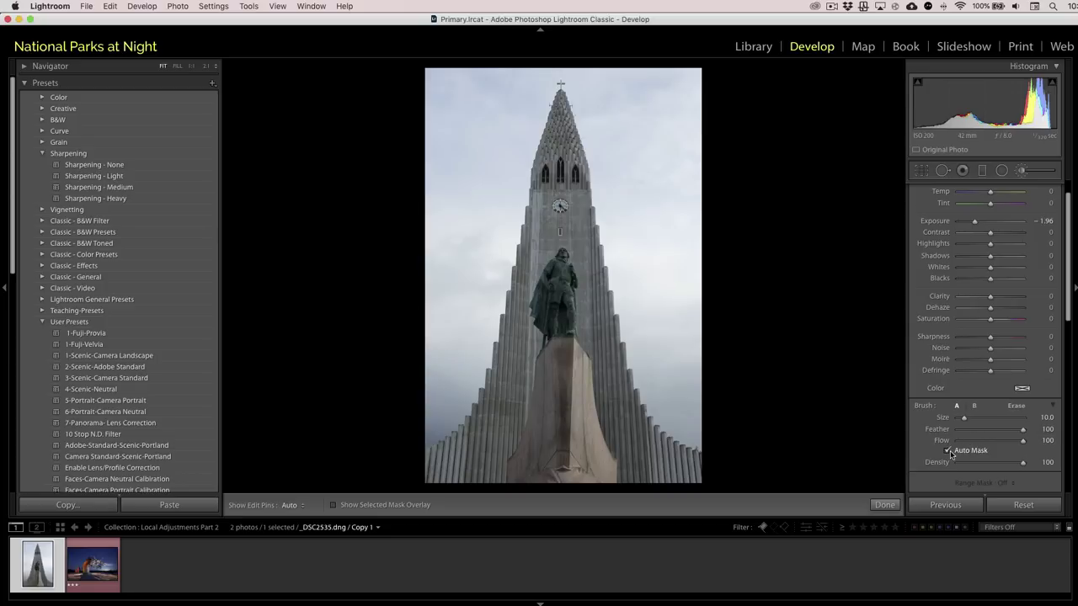
# Enable Auto Mask, set the brush Size to 8 and paint the sky along the tower's upper right edge.
pyautogui.scroll(-2, 632, 207)
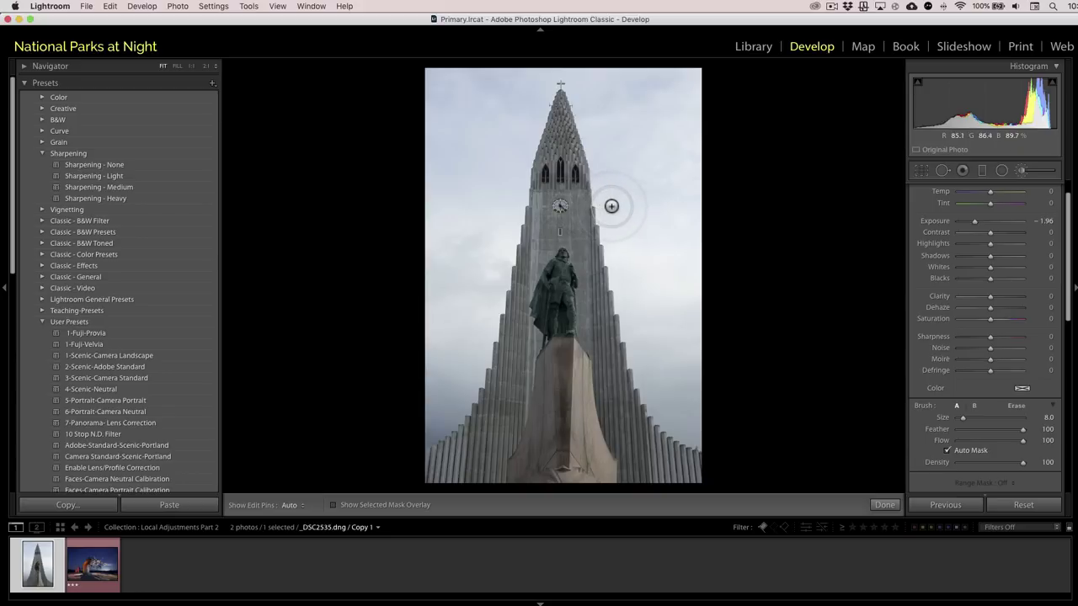
pyautogui.press('h')
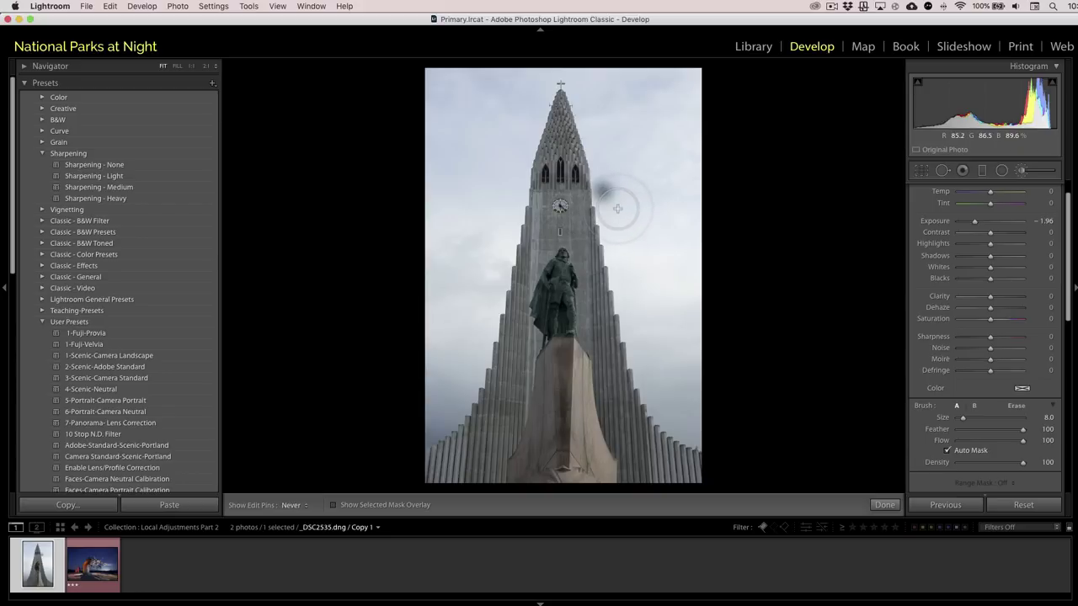
pyautogui.moveTo(616, 213)
pyautogui.mouseDown()
pyautogui.moveTo(622, 250)
pyautogui.moveTo(624, 202)
pyautogui.moveTo(603, 127)
pyautogui.moveTo(588, 117)
pyautogui.moveTo(632, 221)
pyautogui.mouseUp()
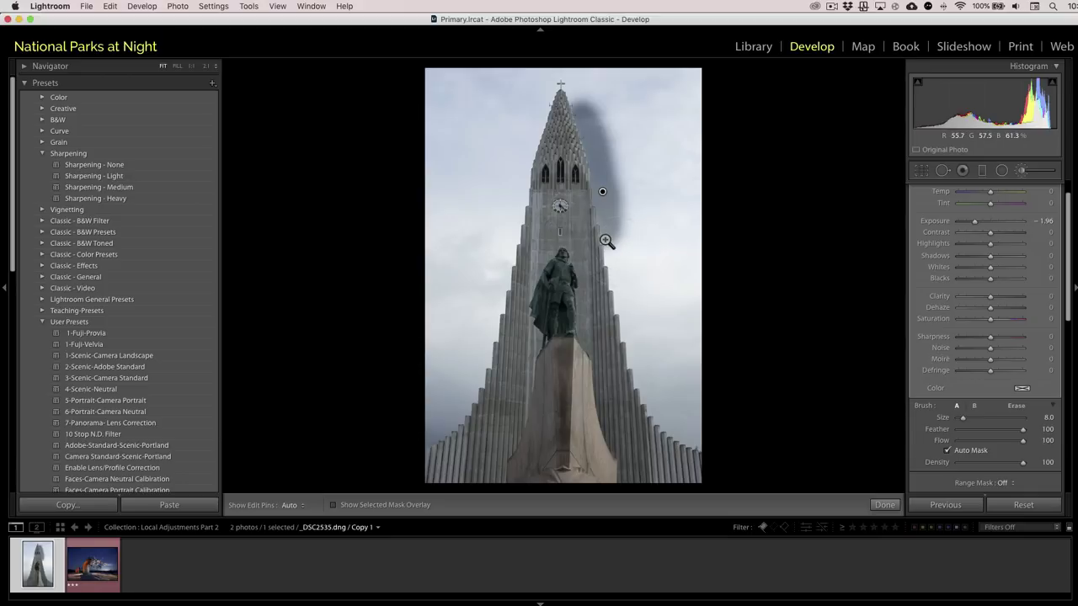
# Set the brush Feather to 60, paint a narrow stroke beside the tower's stepped right edge, and undo it.
pyautogui.press('z')
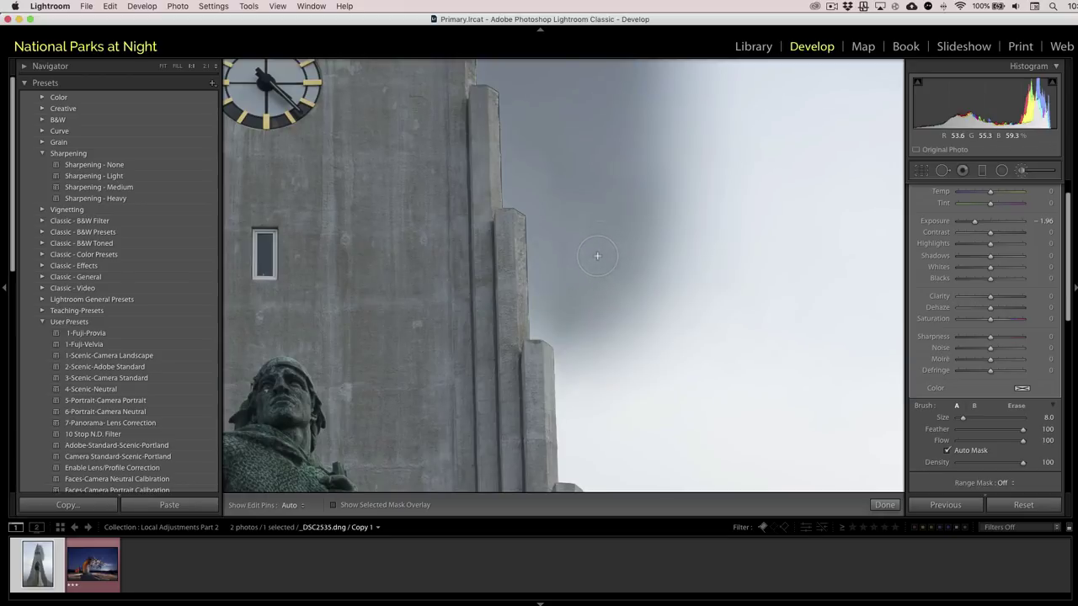
pyautogui.moveTo(592, 315); pyautogui.dragTo(562, 164)
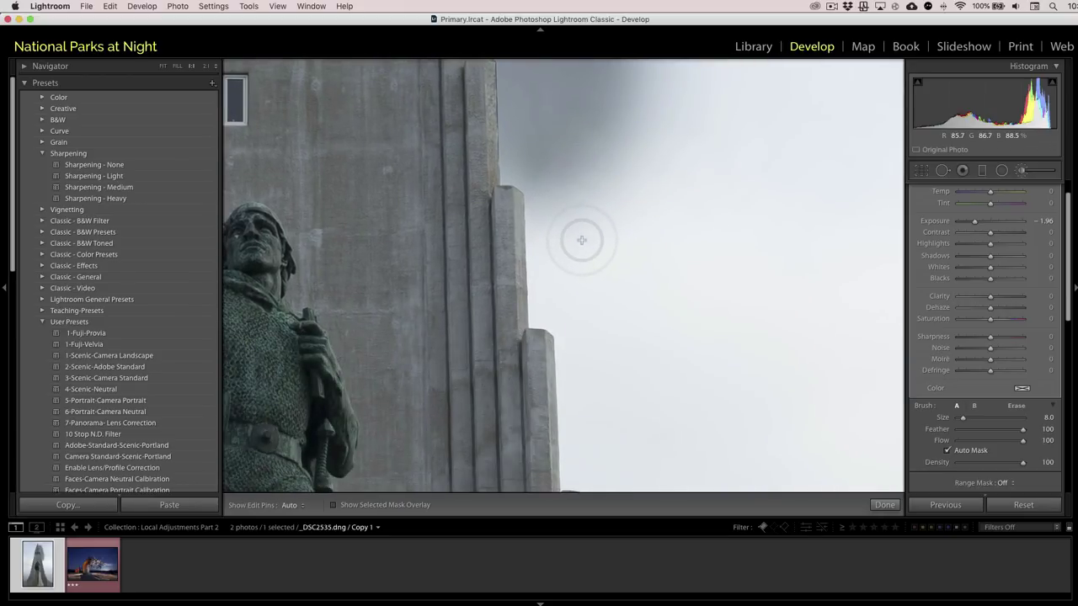
pyautogui.press('shift')
pyautogui.hotkey('shift', '[')
pyautogui.hotkey('shift', '[')
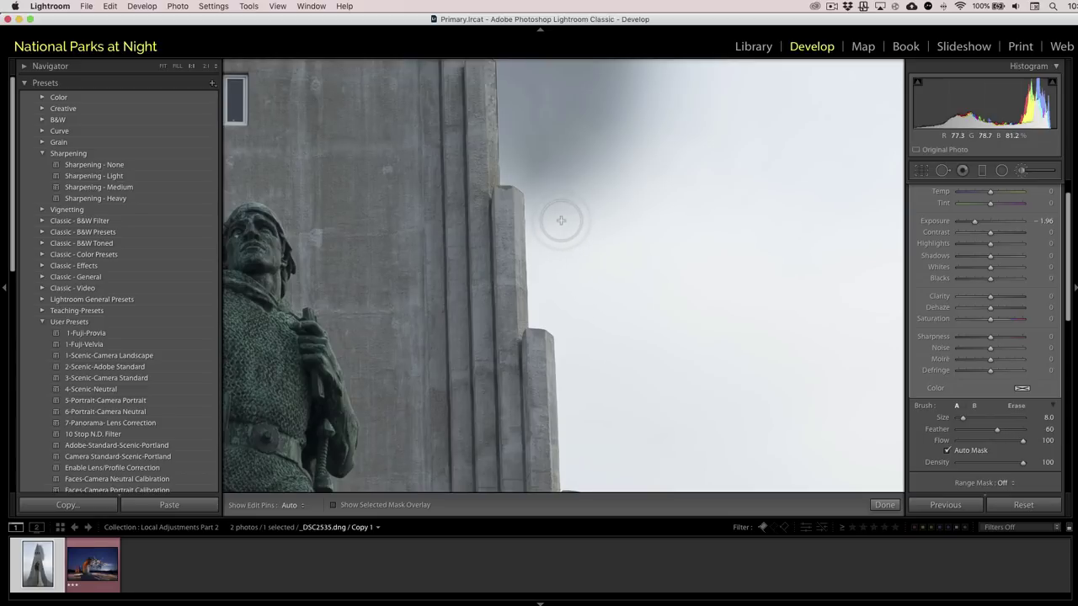
pyautogui.moveTo(545, 212)
pyautogui.mouseDown()
pyautogui.moveTo(551, 334)
pyautogui.moveTo(544, 192)
pyautogui.moveTo(547, 226)
pyautogui.mouseUp()
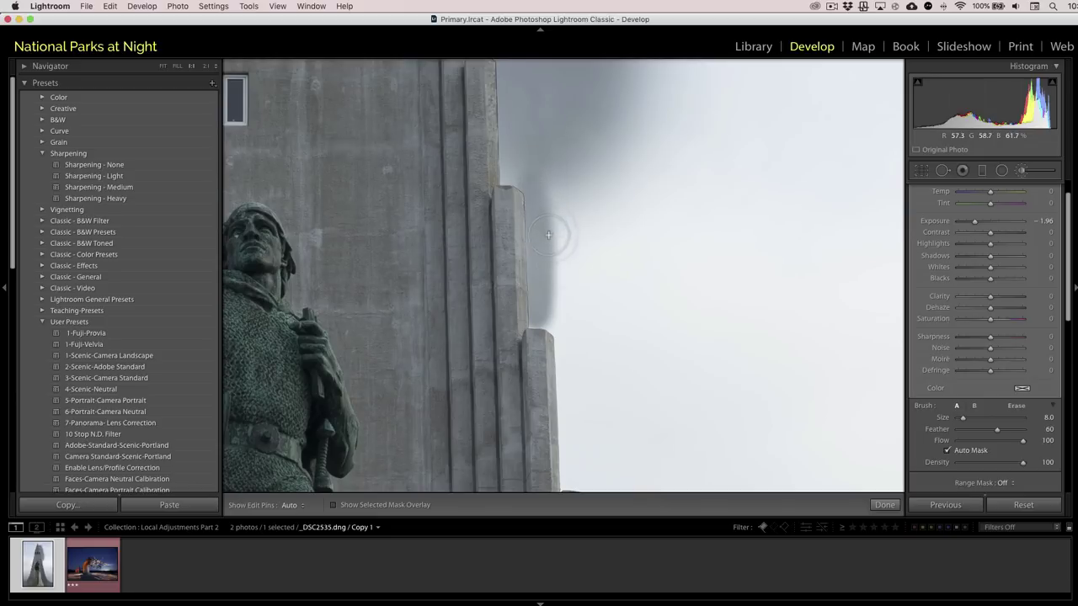
pyautogui.press('super+z')
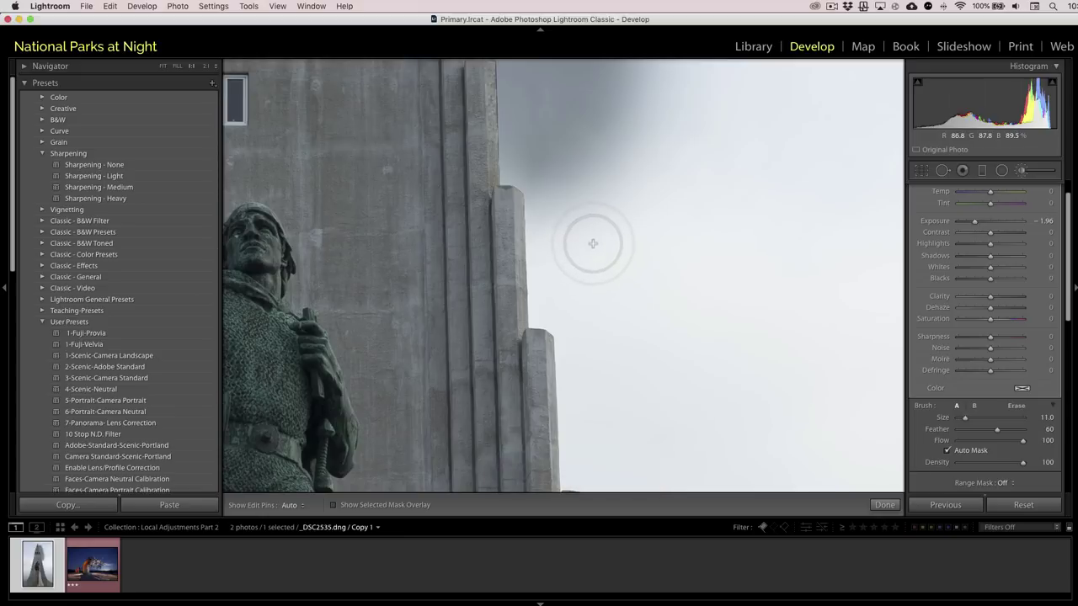
# Set the brush to Size 29 and Feather 90 and paint the sky beside the upper steps of the tower's right edge.
pyautogui.scroll(5, 571, 220)
pyautogui.scroll(3, 571, 220)
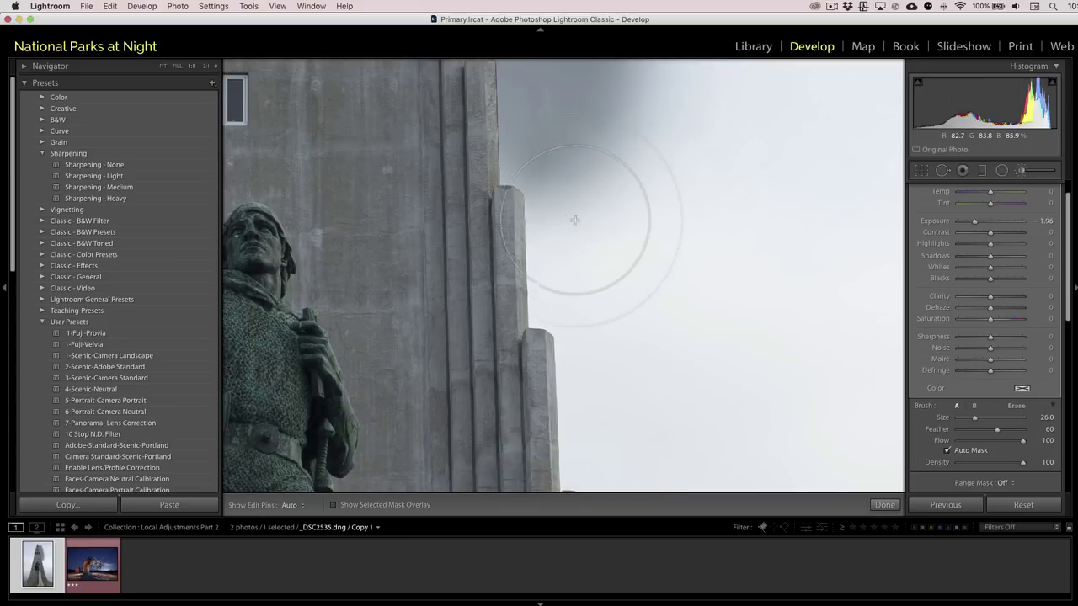
pyautogui.keyDown('shift'); pyautogui.scroll(5, 565, 210); pyautogui.keyUp('shift')
pyautogui.press('h')
pyautogui.moveTo(565, 210)
pyautogui.mouseDown()
pyautogui.moveTo(553, 281)
pyautogui.moveTo(589, 354)
pyautogui.moveTo(566, 171)
pyautogui.mouseUp()
pyautogui.press('h')
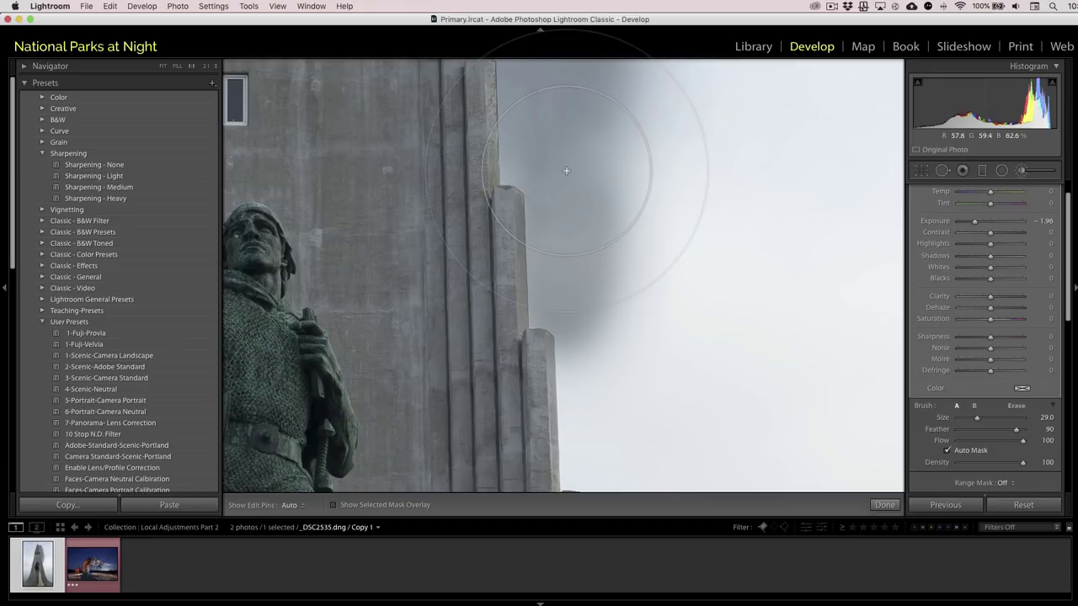
# Reduce the brush to Size 18 and Feather 45 and extend the painted sky down along the tower's next step.
pyautogui.scroll(-7, 566, 171)
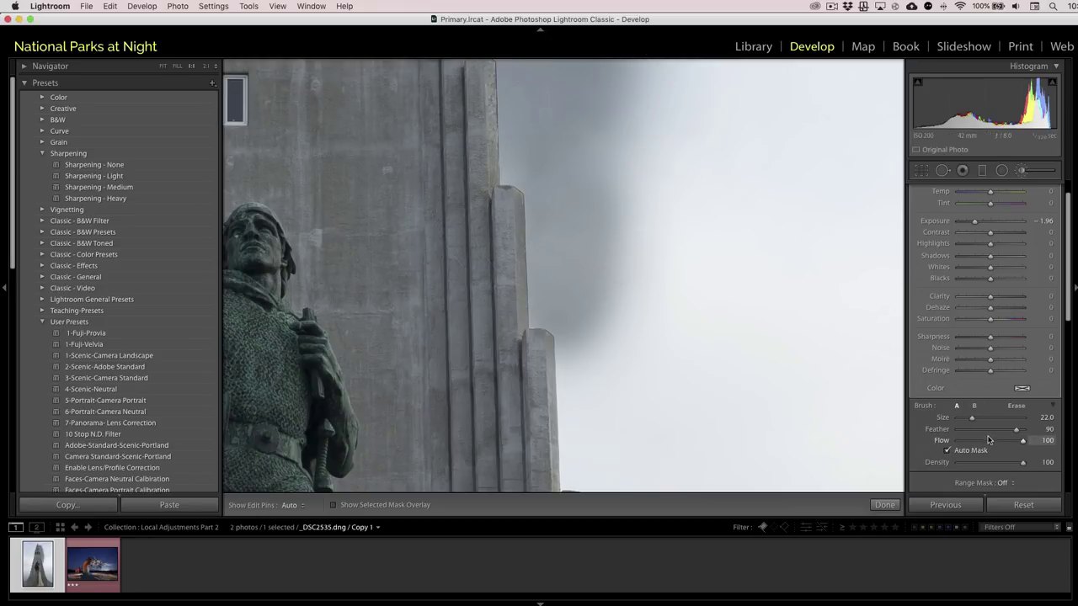
pyautogui.moveTo(987, 435); pyautogui.dragTo(988, 435)
pyautogui.scroll(-4, 620, 228)
pyautogui.moveTo(620, 228)
pyautogui.mouseDown()
pyautogui.moveTo(586, 242)
pyautogui.moveTo(599, 269)
pyautogui.moveTo(580, 258)
pyautogui.moveTo(598, 463)
pyautogui.moveTo(608, 335)
pyautogui.moveTo(607, 353)
pyautogui.moveTo(575, 268)
pyautogui.mouseUp()
pyautogui.press('h')
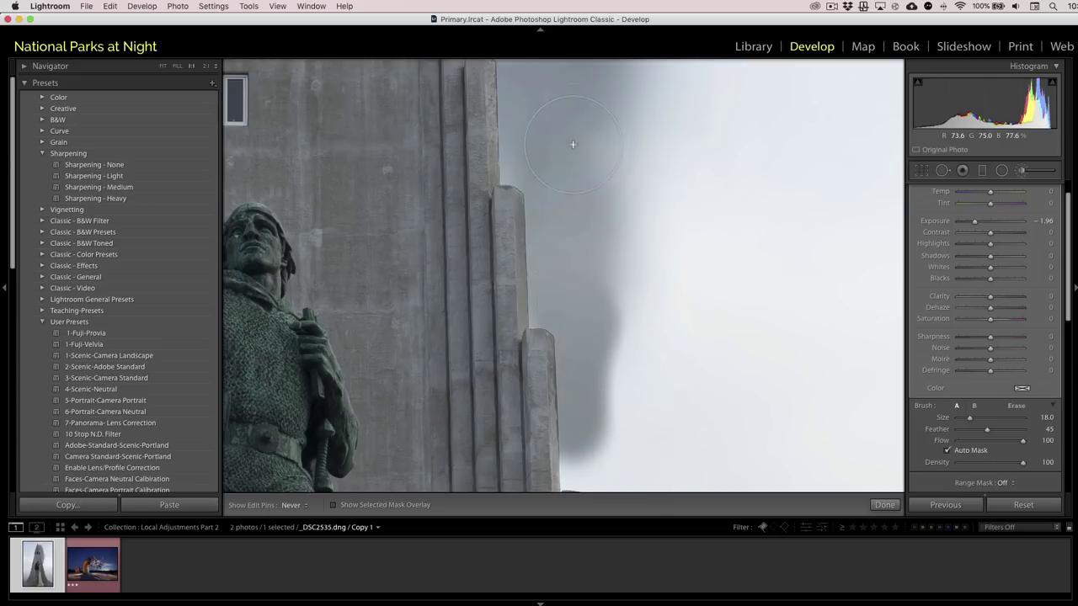
# Reduce the brush to Size 8 and paint the remaining sky downward beside the lower step of the tower.
pyautogui.press('h')
pyautogui.press('[')
pyautogui.press('[')
pyautogui.press('[')
pyautogui.press('[')
pyautogui.press('[')
pyautogui.press('h')
pyautogui.press('[')
pyautogui.moveTo(591, 394)
pyautogui.mouseDown()
pyautogui.moveTo(585, 492)
pyautogui.moveTo(583, 451)
pyautogui.mouseUp()
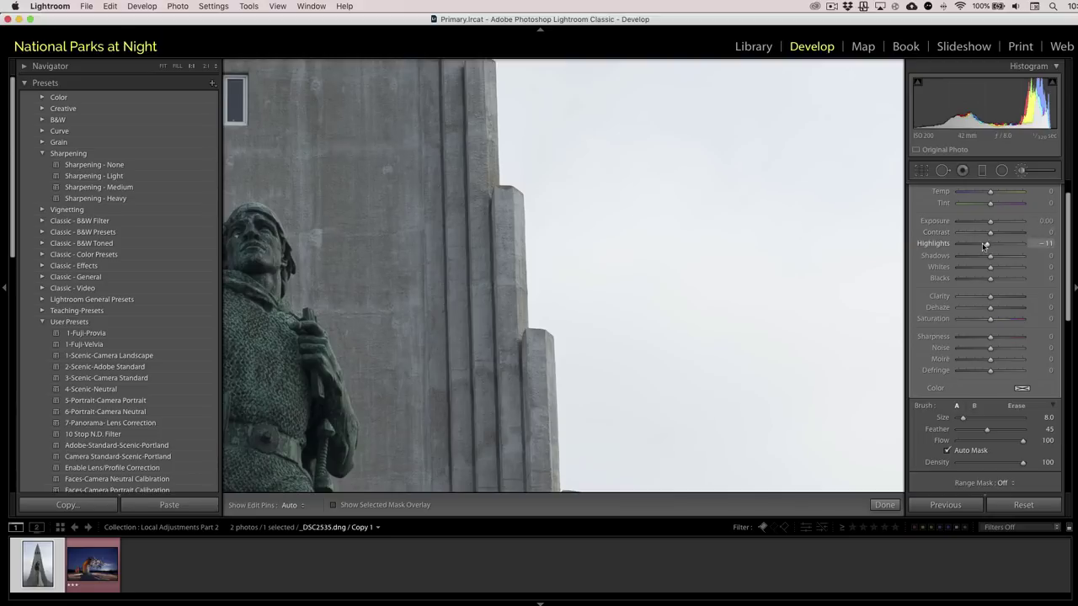
# Change the painted sky adjustment to Exposure 0 and Highlights −100, and view the whole photo.
pyautogui.moveTo(962, 246); pyautogui.dragTo(956, 245)
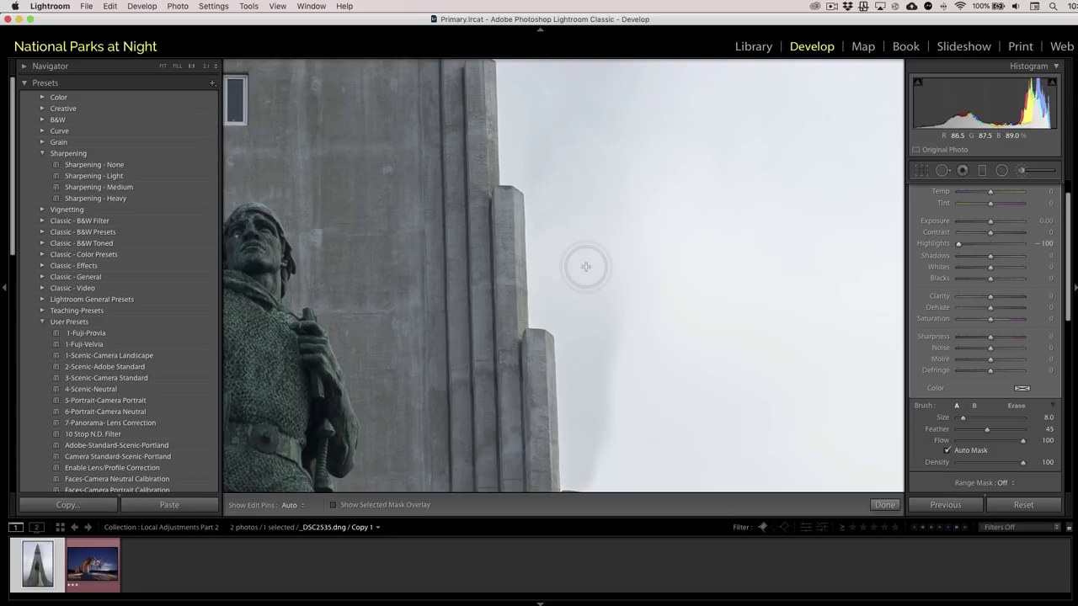
pyautogui.press('z')
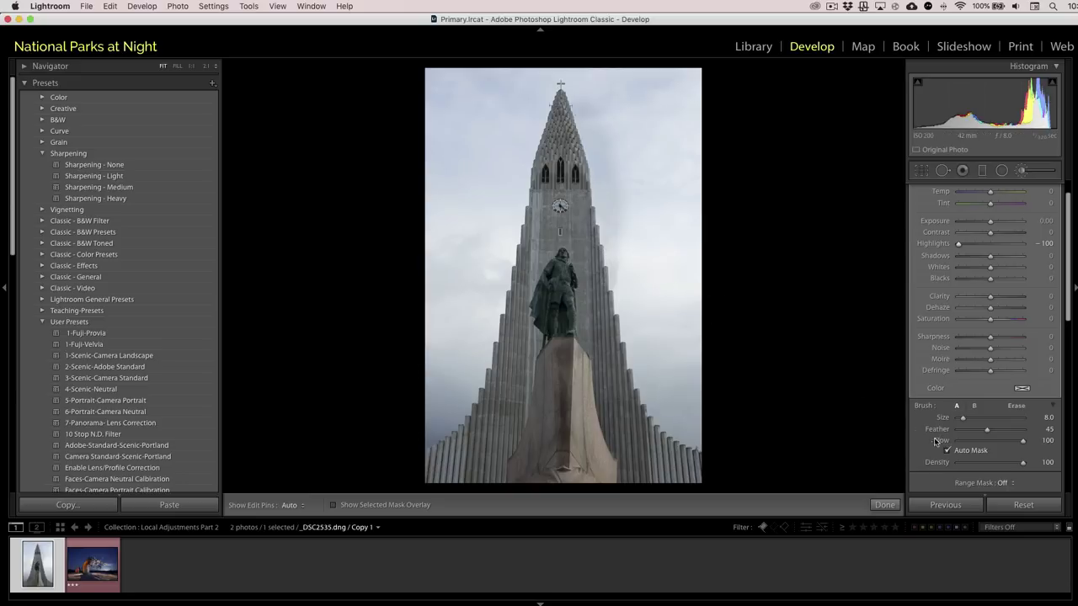
# Extend the Highlights −100 adjustment over the open sky on both sides of the tower with the Size 8 brush.
pyautogui.press('h')
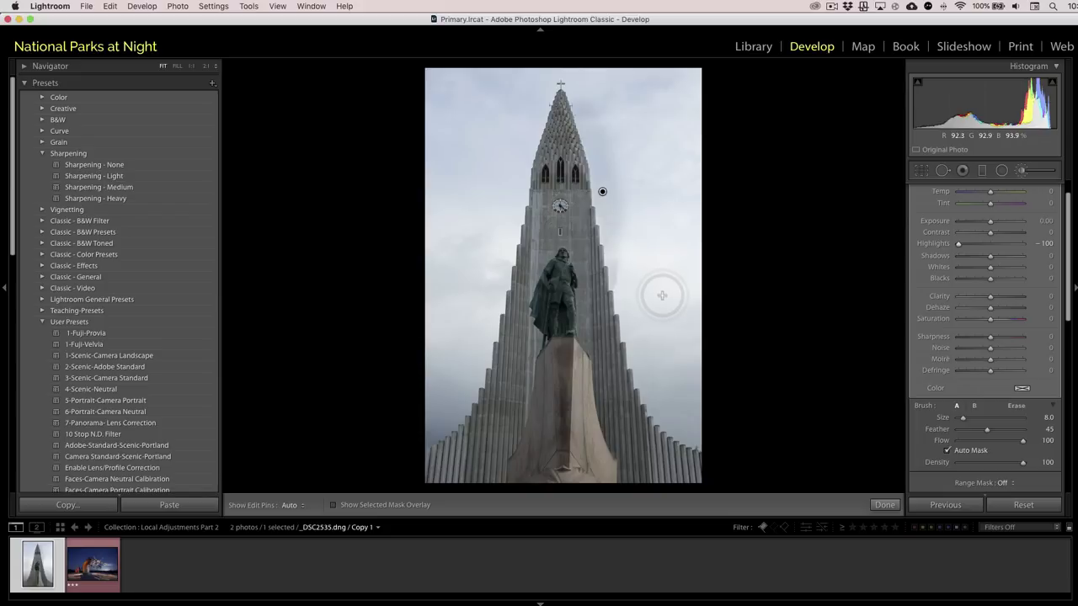
pyautogui.moveTo(665, 200)
pyautogui.mouseDown()
pyautogui.moveTo(678, 247)
pyautogui.moveTo(689, 222)
pyautogui.moveTo(712, 292)
pyautogui.moveTo(708, 103)
pyautogui.moveTo(697, 162)
pyautogui.moveTo(648, 186)
pyautogui.moveTo(641, 169)
pyautogui.moveTo(694, 351)
pyautogui.mouseUp()
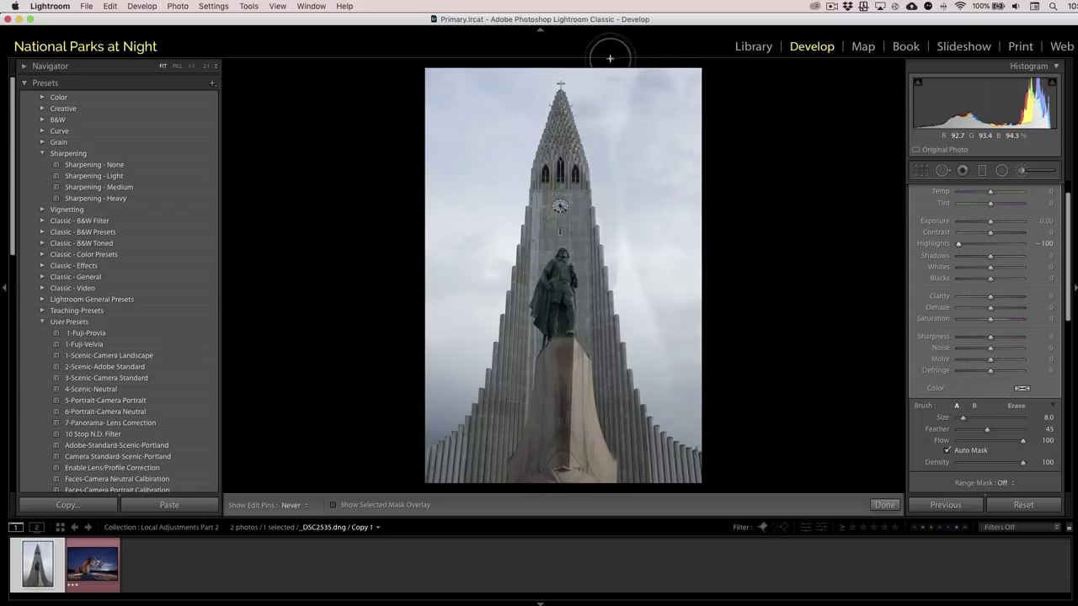
pyautogui.moveTo(490, 133)
pyautogui.mouseDown()
pyautogui.moveTo(476, 85)
pyautogui.moveTo(445, 79)
pyautogui.moveTo(484, 203)
pyautogui.moveTo(471, 157)
pyautogui.moveTo(455, 238)
pyautogui.moveTo(486, 259)
pyautogui.moveTo(456, 244)
pyautogui.moveTo(438, 258)
pyautogui.moveTo(470, 308)
pyautogui.moveTo(462, 339)
pyautogui.moveTo(439, 355)
pyautogui.moveTo(446, 376)
pyautogui.moveTo(472, 346)
pyautogui.moveTo(453, 365)
pyautogui.moveTo(500, 240)
pyautogui.moveTo(526, 89)
pyautogui.moveTo(455, 67)
pyautogui.mouseUp()
pyautogui.press('h')
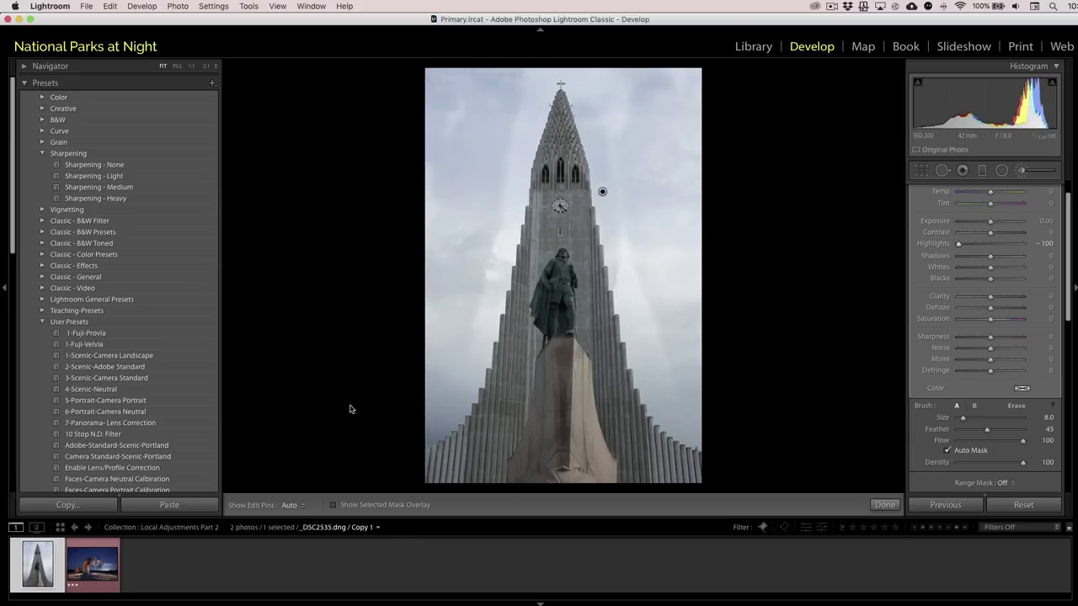
# Show the selected mask overlay, turn off Auto Mask, and fill the gaps in the open sky away from the tower.
pyautogui.click(335, 505)
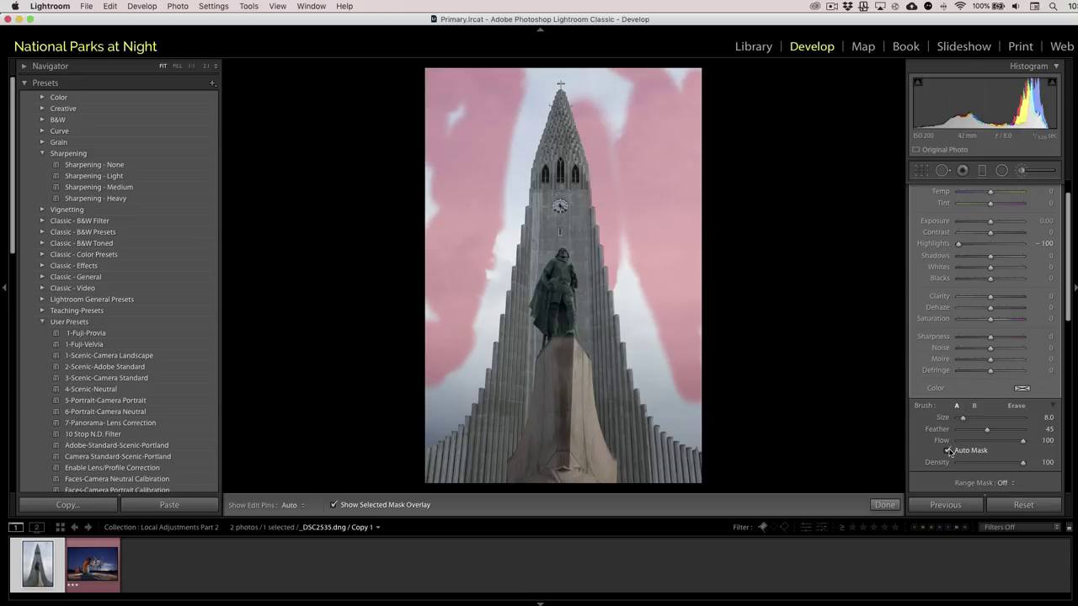
pyautogui.press('h')
pyautogui.moveTo(457, 156)
pyautogui.mouseDown()
pyautogui.moveTo(454, 114)
pyautogui.moveTo(429, 221)
pyautogui.mouseUp()
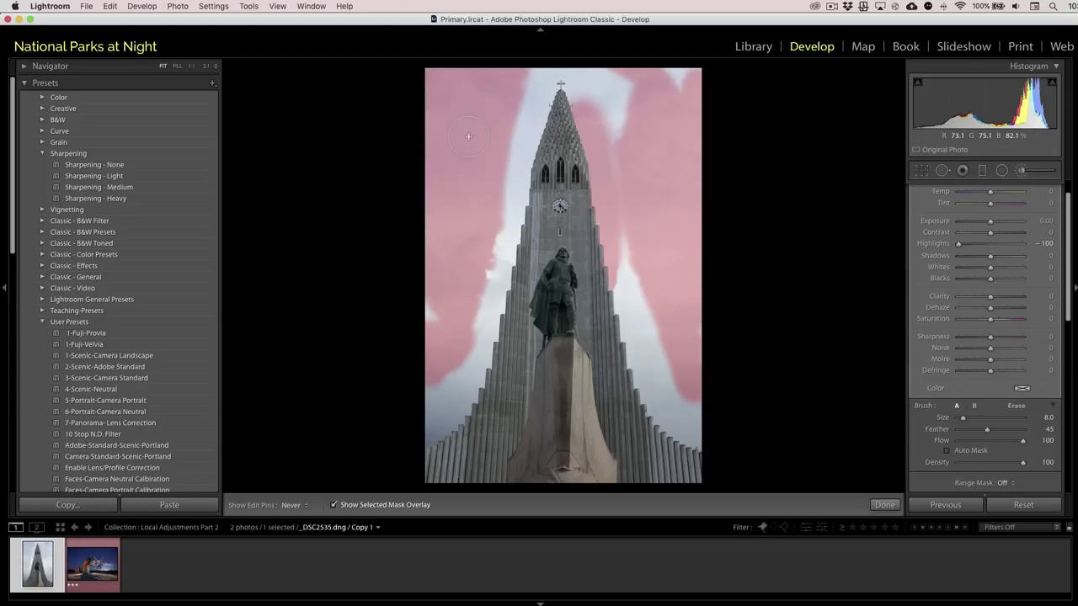
pyautogui.moveTo(514, 109)
pyautogui.mouseDown()
pyautogui.moveTo(566, 65)
pyautogui.moveTo(673, 73)
pyautogui.moveTo(715, 112)
pyautogui.moveTo(698, 140)
pyautogui.moveTo(692, 297)
pyautogui.moveTo(717, 362)
pyautogui.moveTo(714, 413)
pyautogui.moveTo(703, 418)
pyautogui.moveTo(684, 389)
pyautogui.moveTo(625, 136)
pyautogui.moveTo(650, 69)
pyautogui.moveTo(631, 80)
pyautogui.moveTo(627, 119)
pyautogui.moveTo(624, 67)
pyautogui.moveTo(617, 111)
pyautogui.moveTo(615, 67)
pyautogui.moveTo(540, 73)
pyautogui.moveTo(484, 282)
pyautogui.mouseUp()
# Reduce the brush to Size 6, turn on Auto Mask, and paint the sky along the tower's right edge and beside the spire.
pyautogui.press('[')
pyautogui.press('[')
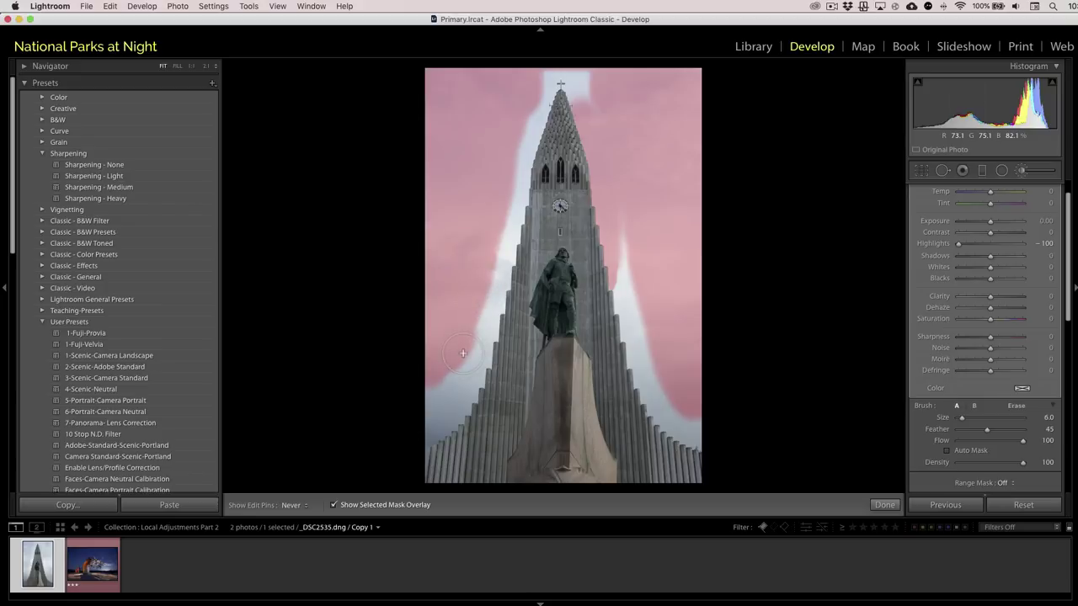
pyautogui.press('h')
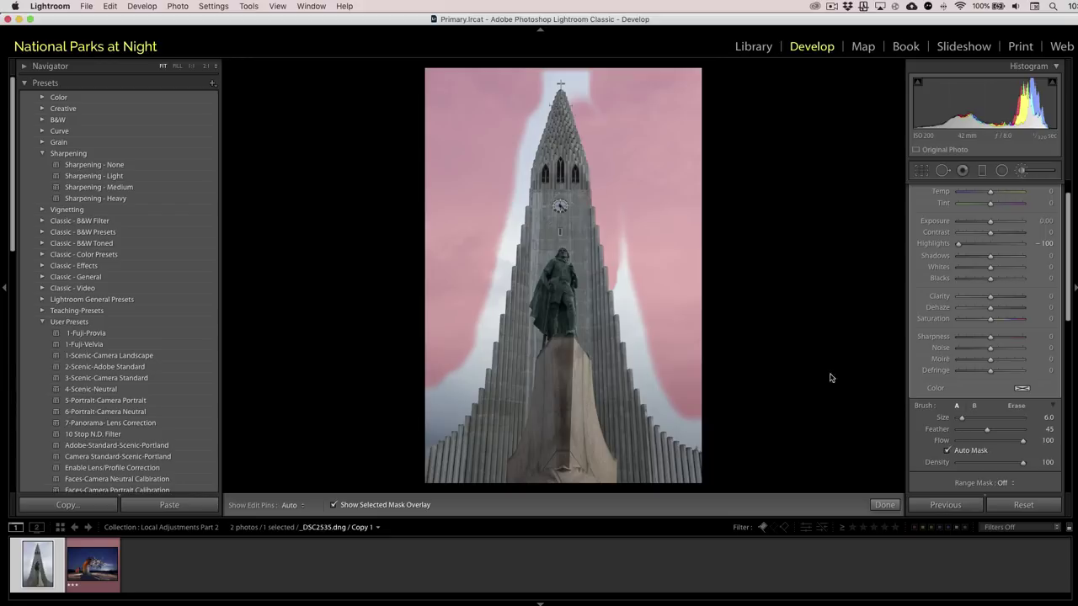
pyautogui.press('h')
pyautogui.moveTo(631, 297)
pyautogui.mouseDown()
pyautogui.moveTo(634, 248)
pyautogui.moveTo(636, 345)
pyautogui.moveTo(644, 330)
pyautogui.moveTo(653, 345)
pyautogui.moveTo(665, 381)
pyautogui.mouseUp()
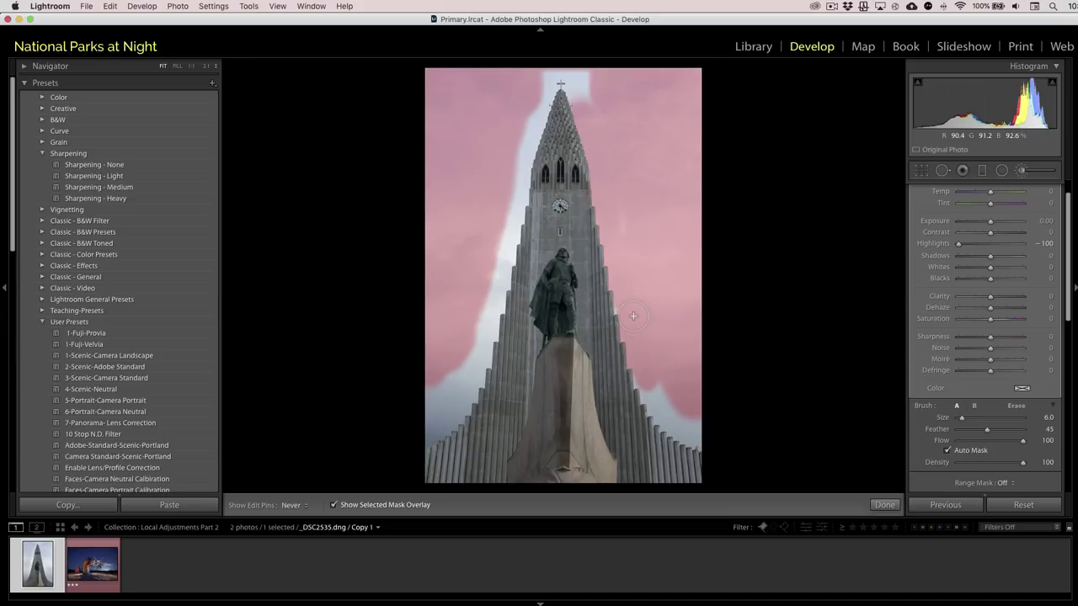
pyautogui.moveTo(599, 92); pyautogui.dragTo(589, 78)
pyautogui.press('h')
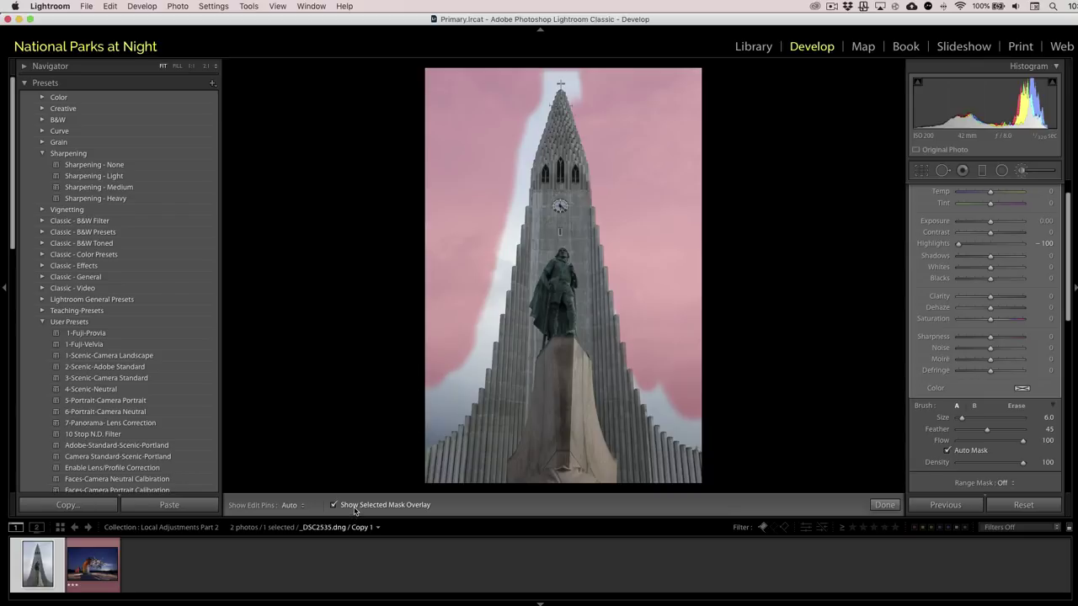
# Hide the mask overlay, set the sky's Exposure to −0.27, and paint the unmasked sky along the tower's left edge.
pyautogui.click(334, 506)
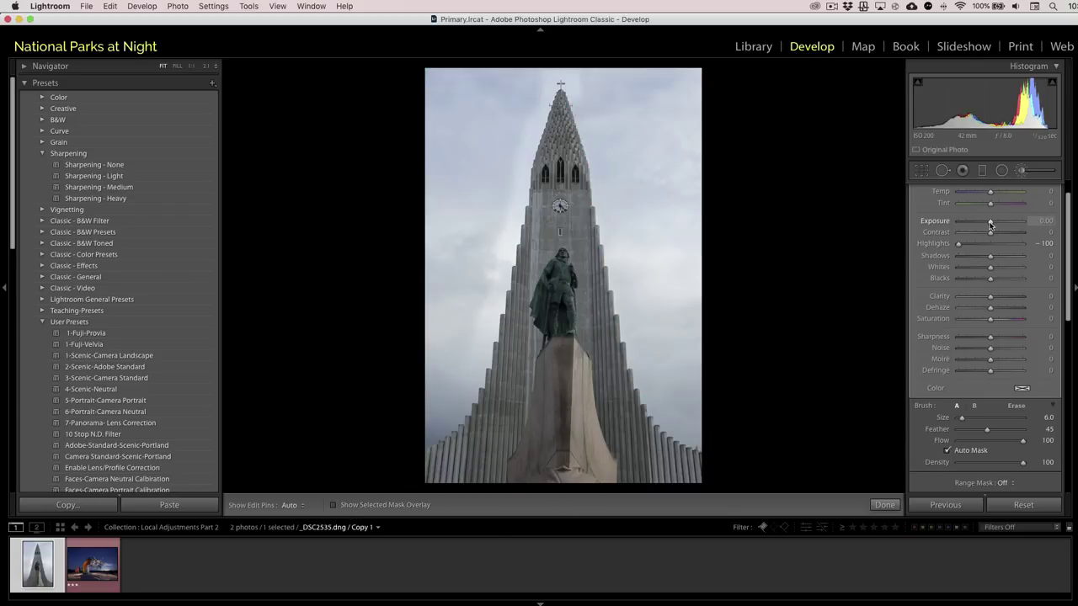
pyautogui.moveTo(990, 223)
pyautogui.mouseDown()
pyautogui.moveTo(977, 224)
pyautogui.moveTo(988, 223)
pyautogui.mouseUp()
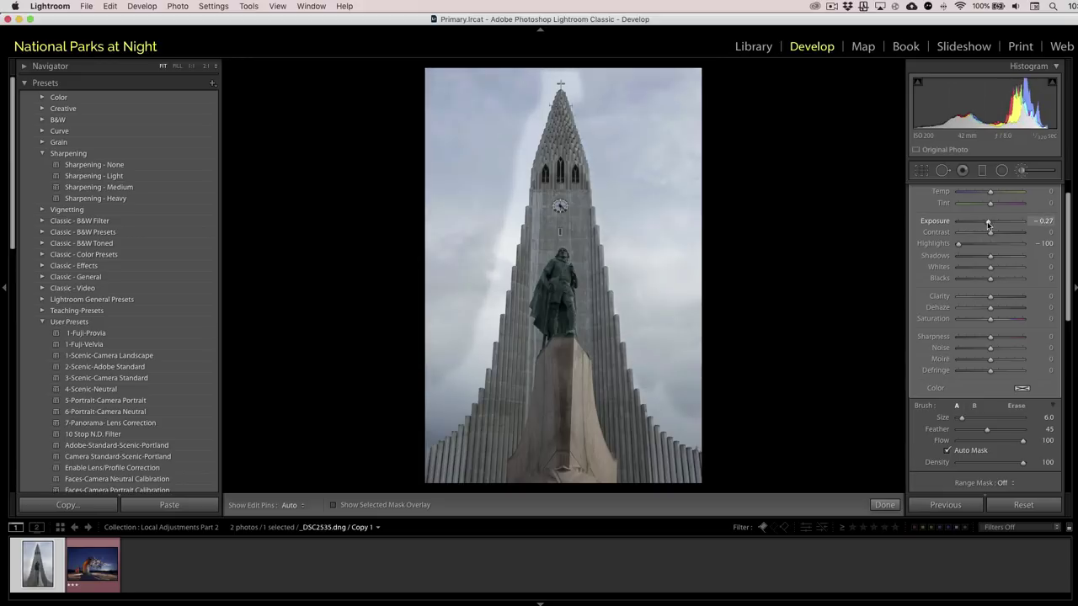
pyautogui.press('h')
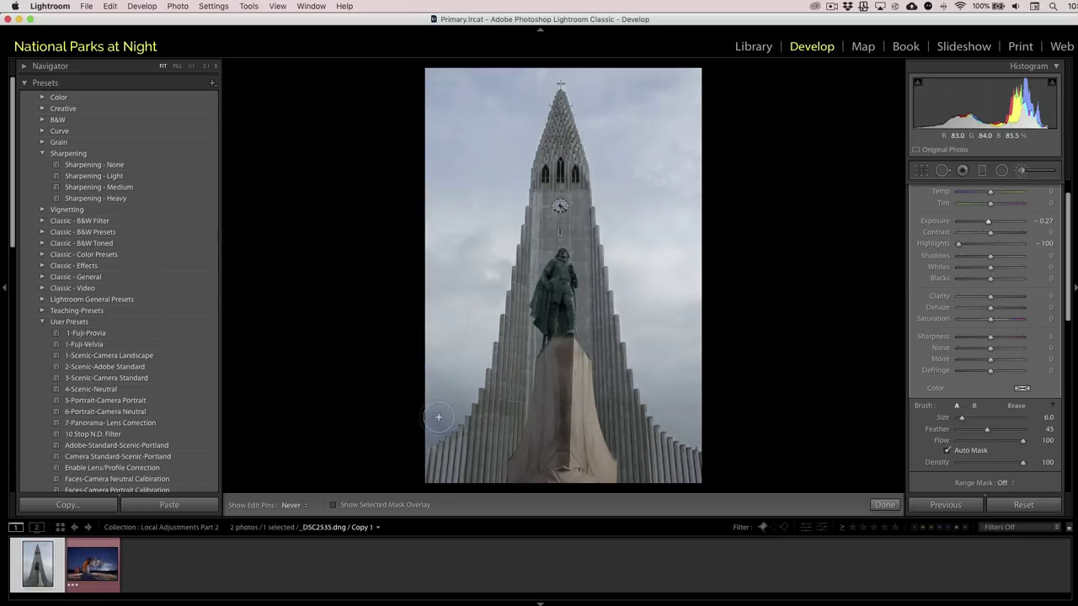
pyautogui.press('h')
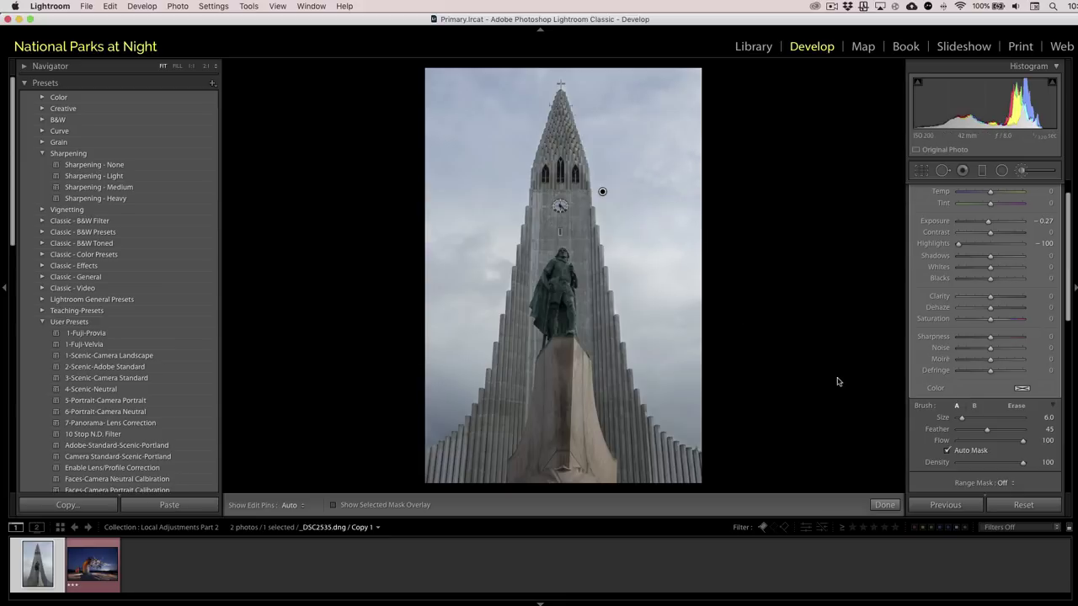
# Lower the sky's Exposure to −0.37 and on to −3.13 to check coverage, and paint missed spots around the spire's tip.
pyautogui.scroll(1, 982, 310)
pyautogui.scroll(3, 982, 310)
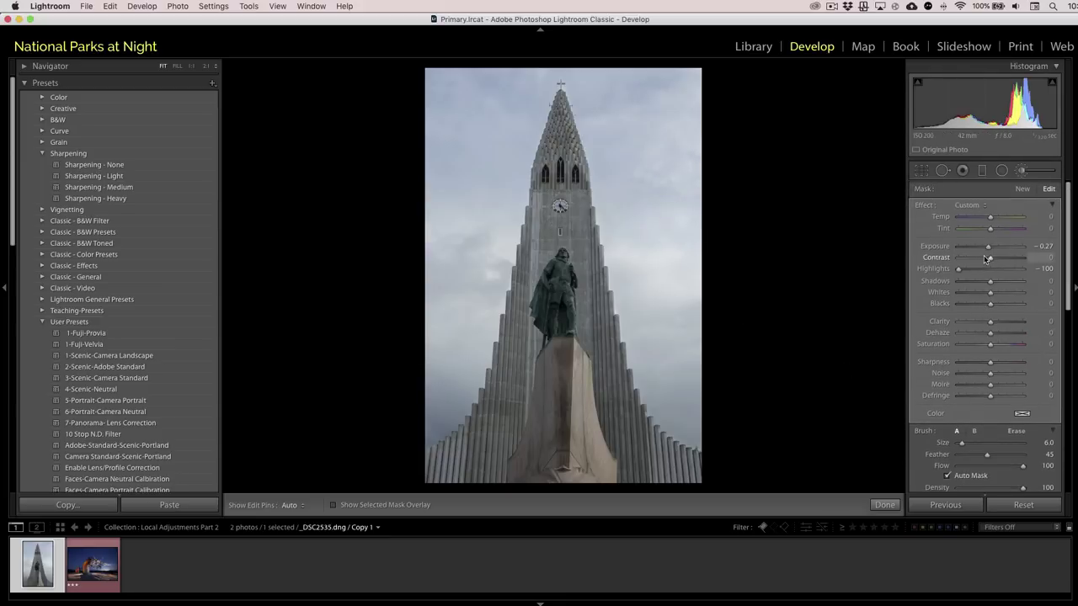
pyautogui.moveTo(990, 248); pyautogui.dragTo(989, 249)
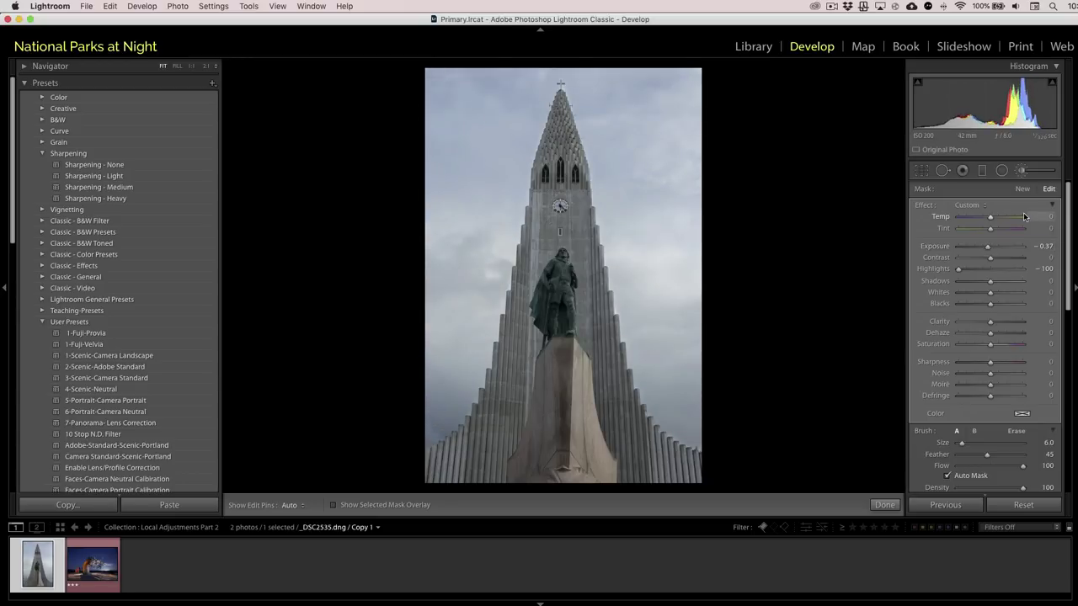
pyautogui.moveTo(988, 248); pyautogui.dragTo(965, 248)
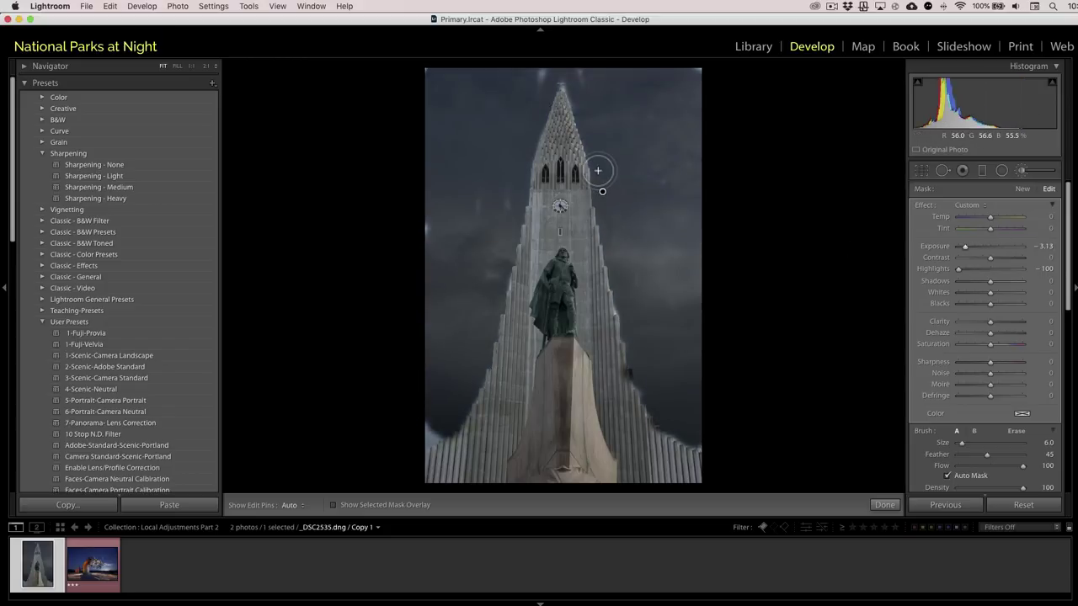
pyautogui.press('h')
pyautogui.press('h')
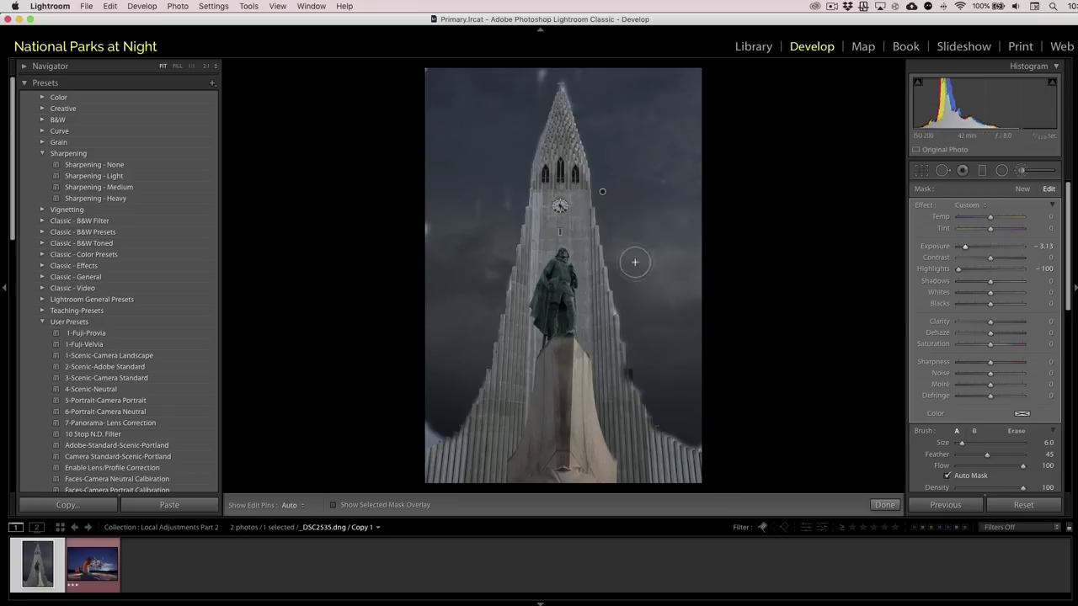
pyautogui.press('h')
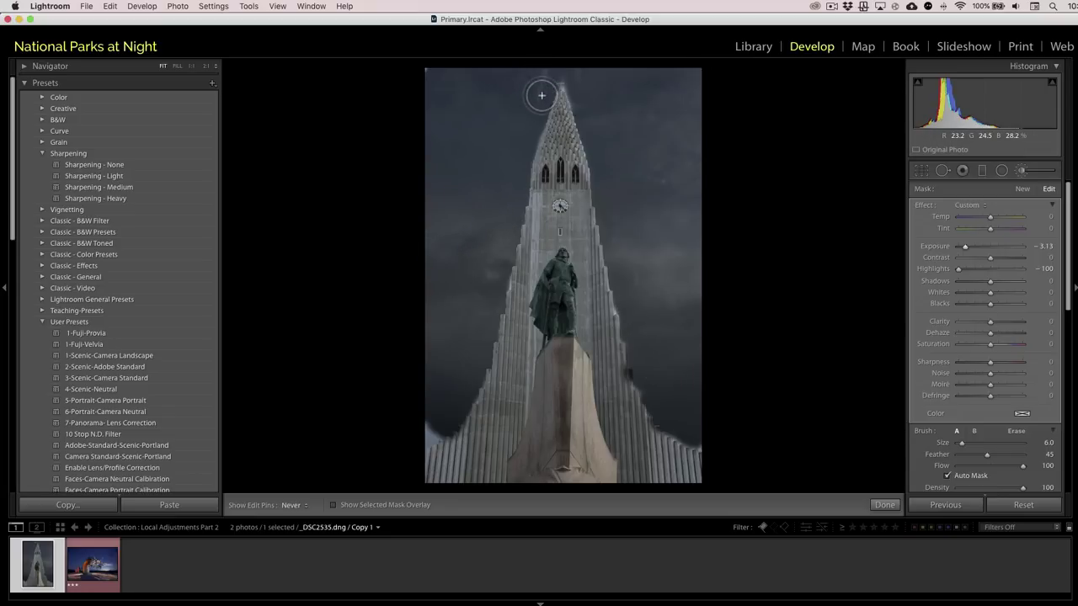
pyautogui.press('h')
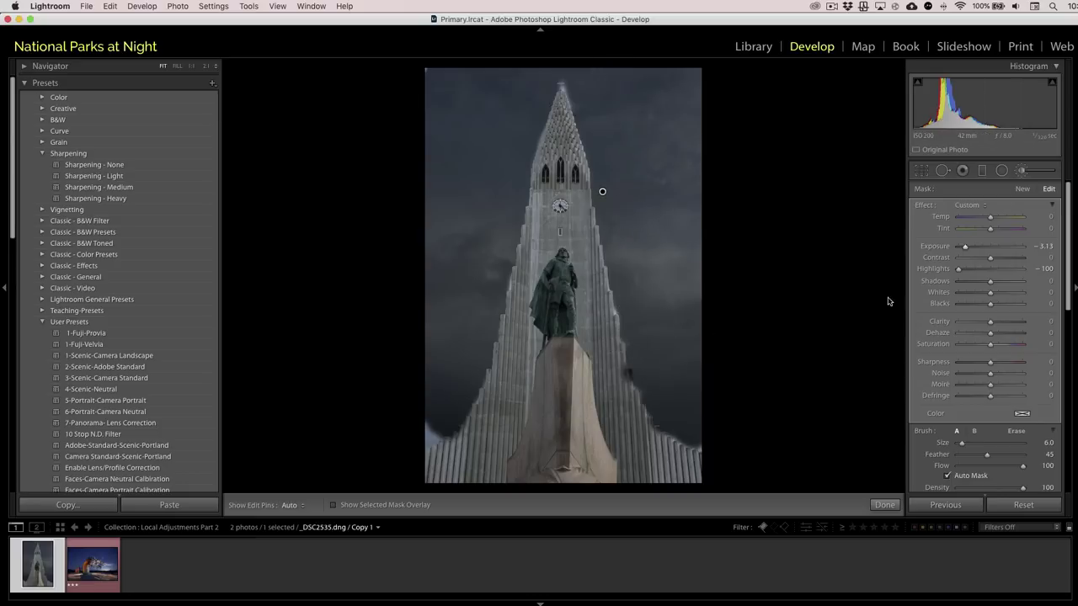
# Set the sky adjustment's Exposure to −0.86 and touch up the sky beside the steps on the tower's right edge.
pyautogui.moveTo(966, 247); pyautogui.dragTo(984, 249)
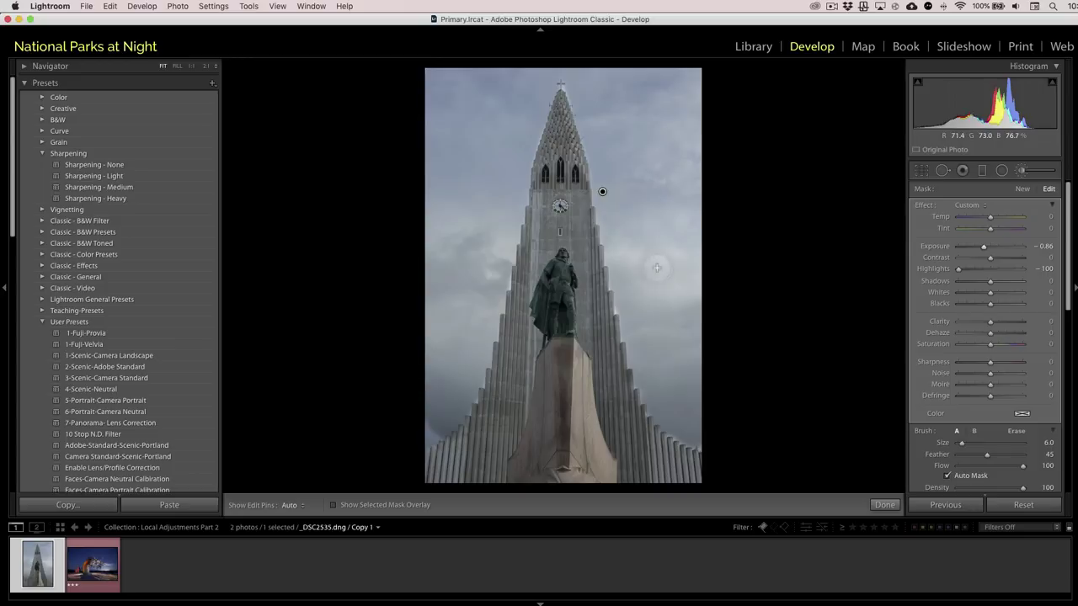
pyautogui.click(619, 311)
pyautogui.press('h')
pyautogui.press('h')
# Paint the unmasked sky around the base of the cross and down the right side of the spire.
pyautogui.press('z')
pyautogui.click(560, 97)
pyautogui.press('h')
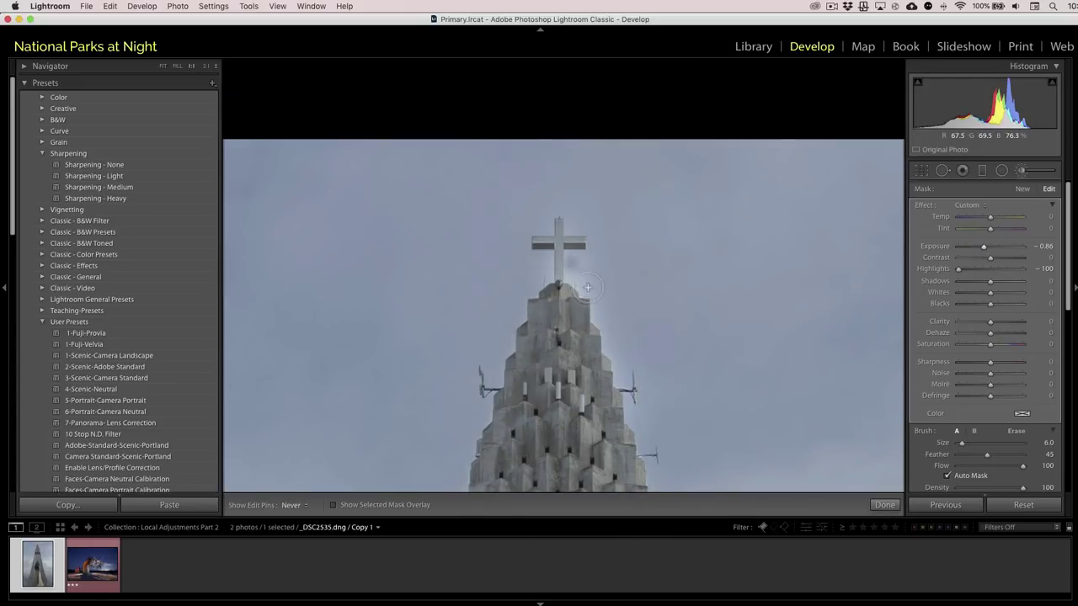
pyautogui.moveTo(588, 293); pyautogui.dragTo(610, 328)
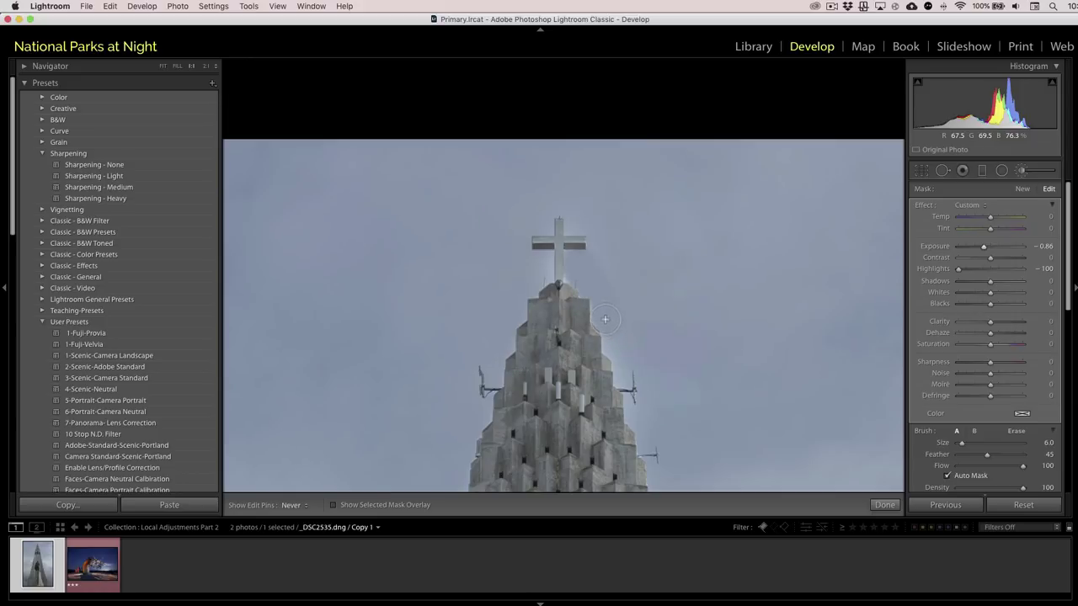
pyautogui.press('h')
pyautogui.press('h')
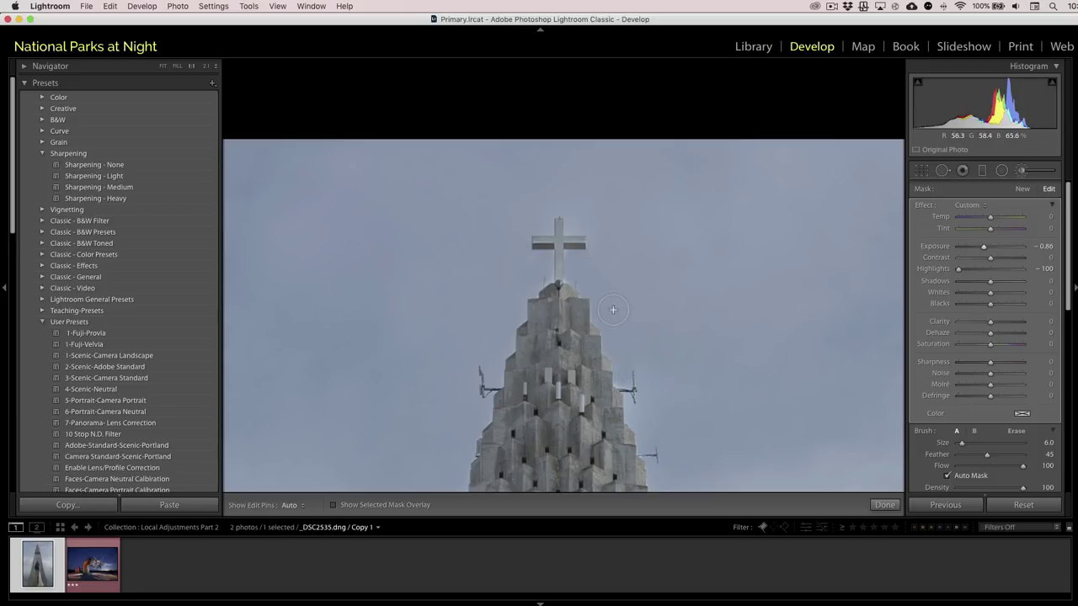
pyautogui.press('h')
pyautogui.press('h')
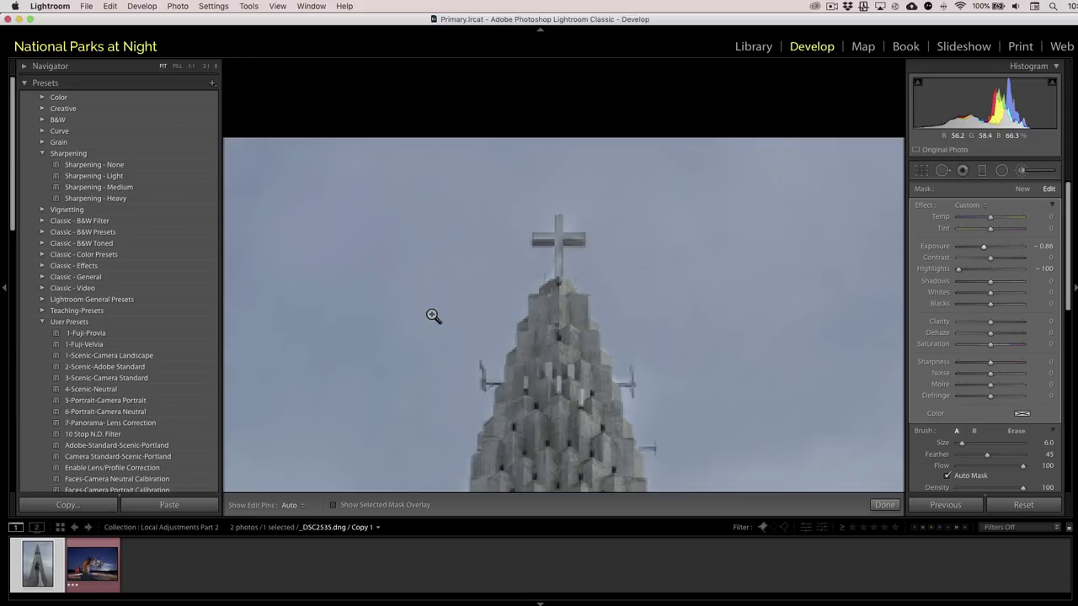
pyautogui.press('z')
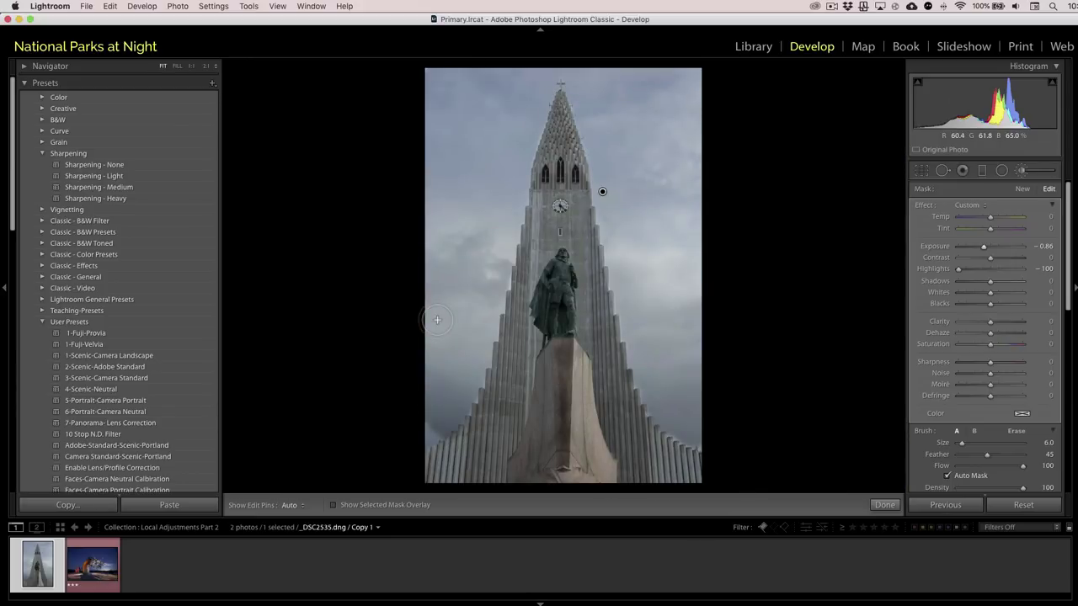
# Switch to the dragon sculpture night photo, reset the brush effect sliders to 0, and paint the larger red hump behind the dragon.
pyautogui.click(96, 566)
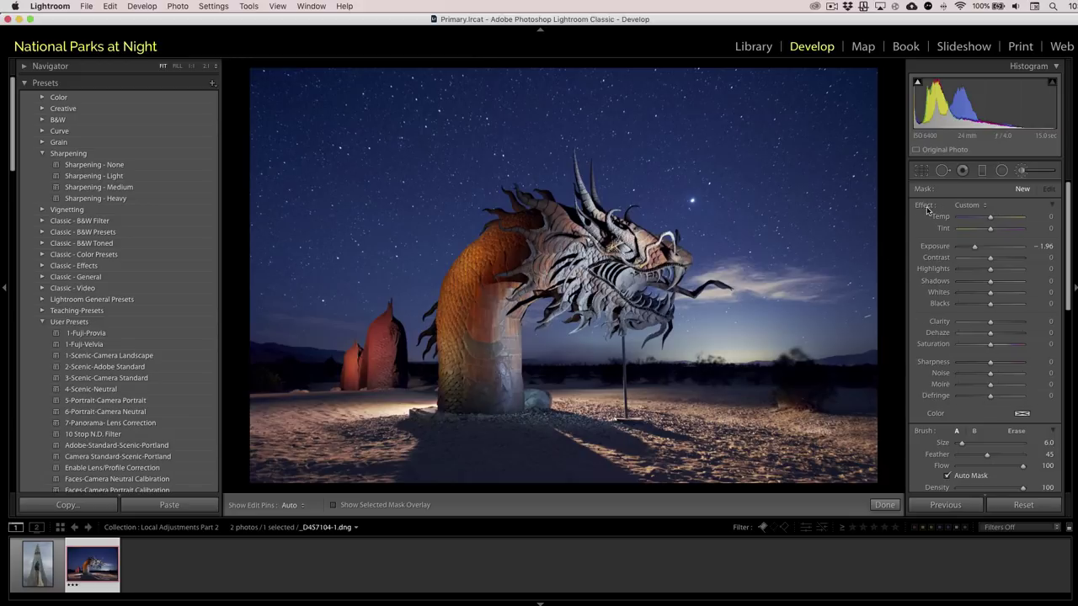
pyautogui.click(1020, 173)
pyautogui.click(1021, 173)
pyautogui.press('h')
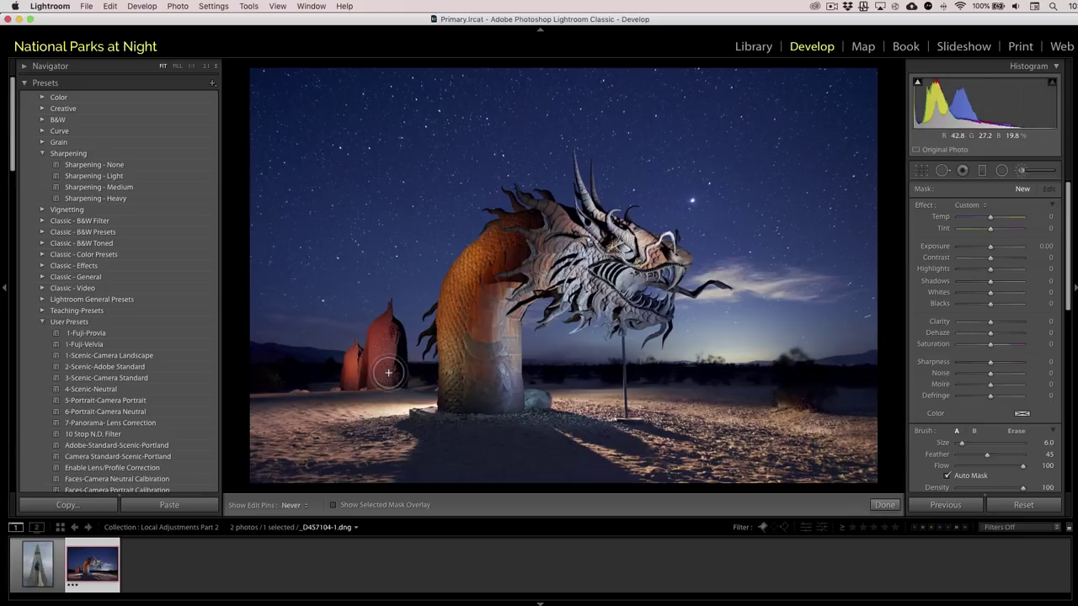
pyautogui.press('h')
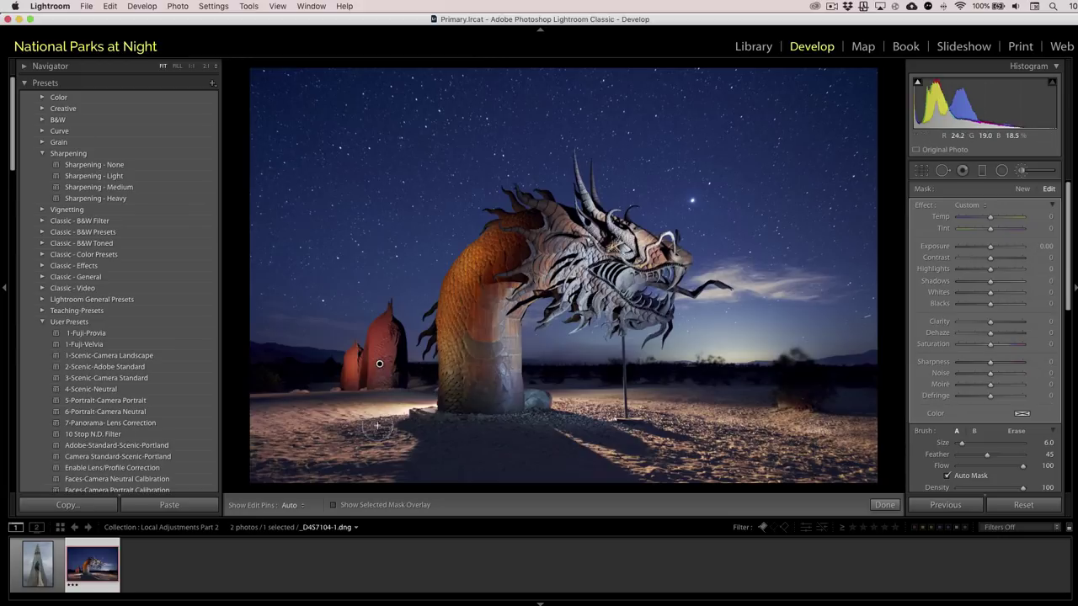
# Show the selected mask overlay on the red hump and cycle its colors to green.
pyautogui.click(334, 506)
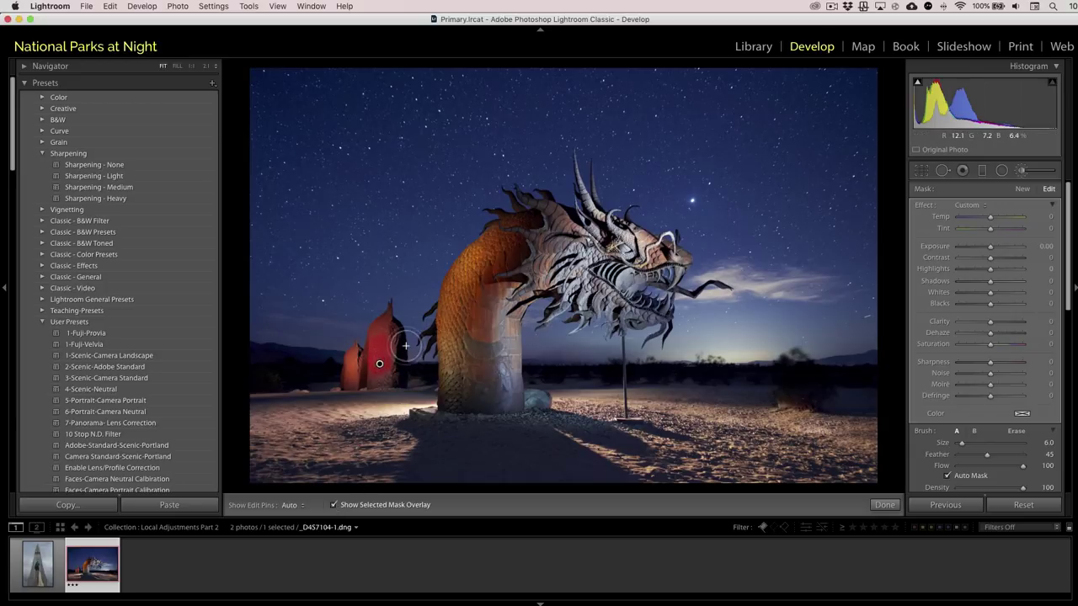
pyautogui.press('h')
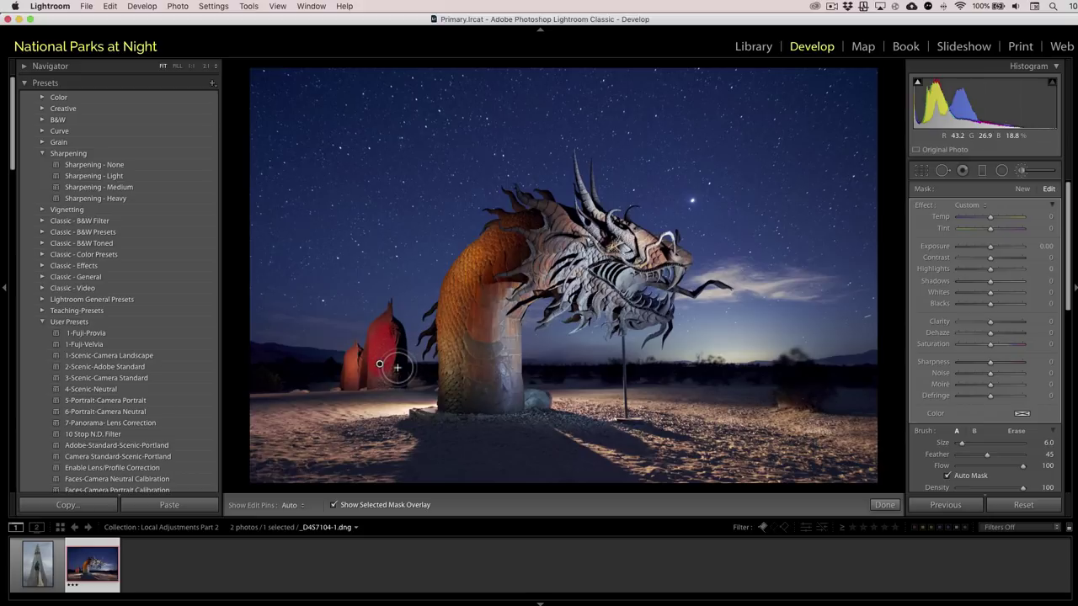
pyautogui.hotkey('shift', 'o')
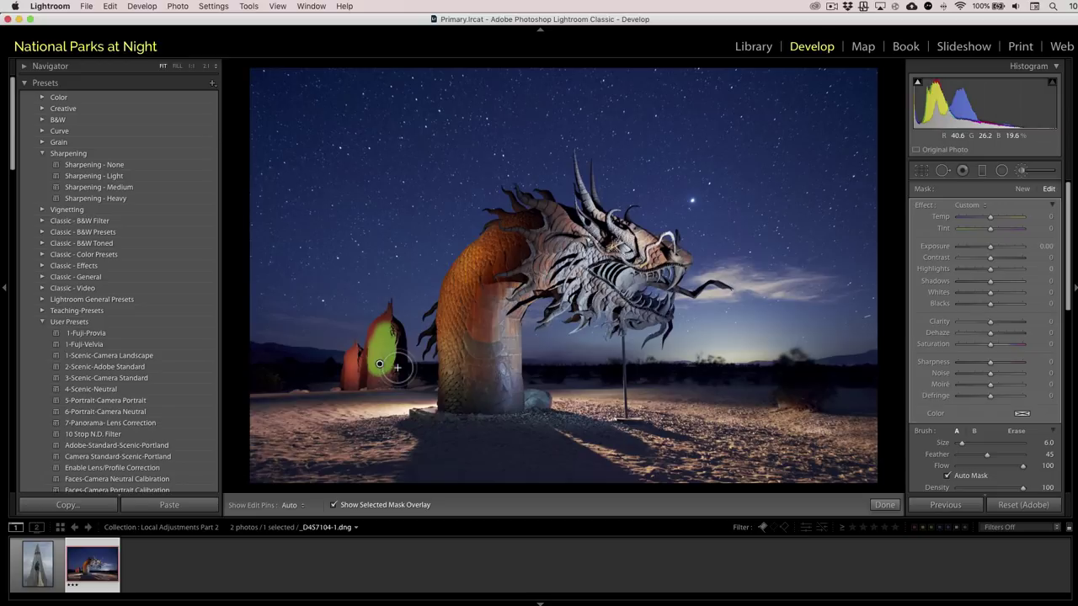
pyautogui.hotkey('shift', 'o')
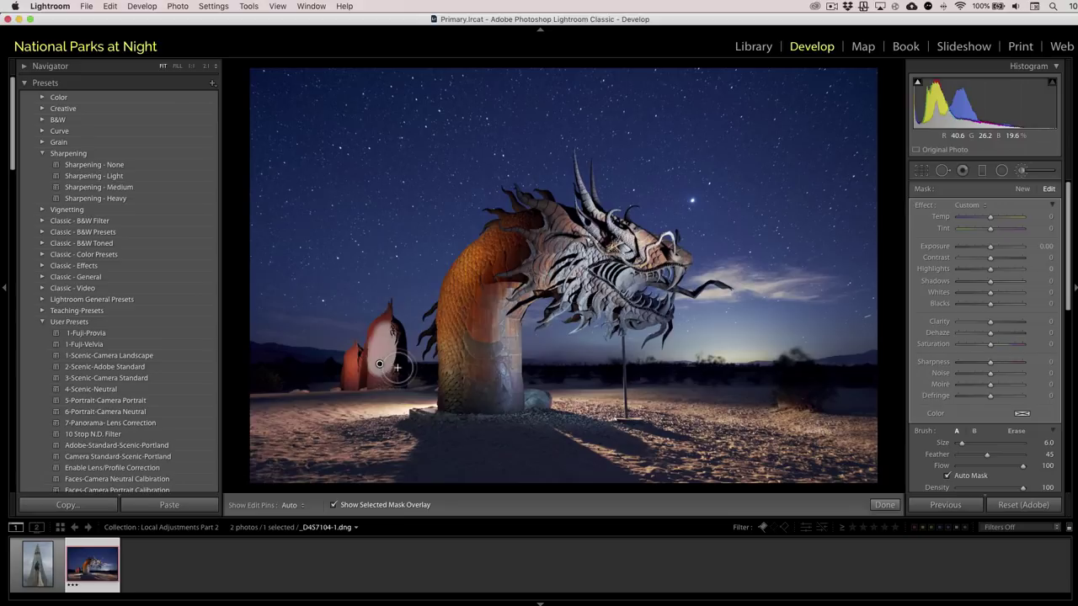
pyautogui.hotkey('shift', 'o')
pyautogui.hotkey('shift', 'o')
pyautogui.hotkey('shift', 'o')
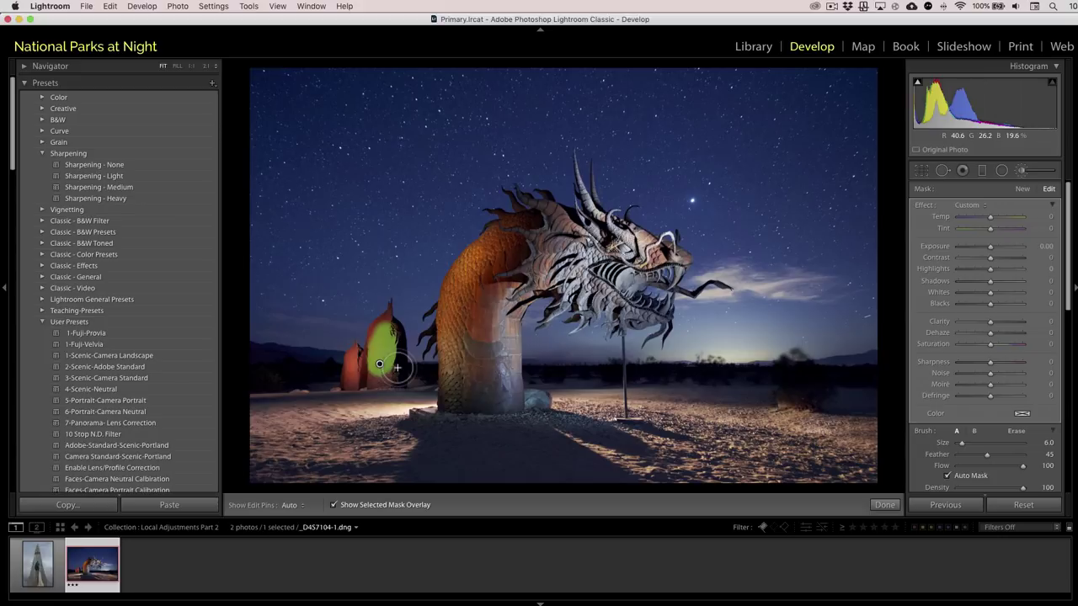
# Reduce the brush to Size 3 and paint the larger hump's remaining areas down to its base.
pyautogui.press('[')
pyautogui.press('h')
pyautogui.moveTo(387, 356)
pyautogui.mouseDown()
pyautogui.moveTo(379, 383)
pyautogui.moveTo(393, 382)
pyautogui.moveTo(395, 357)
pyautogui.mouseUp()
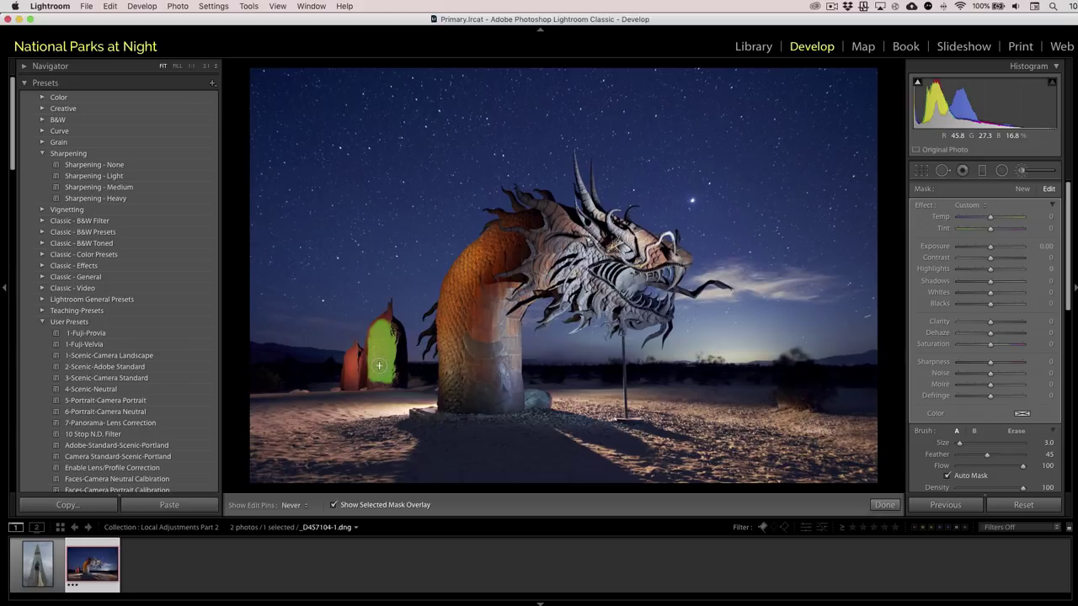
pyautogui.moveTo(377, 364)
pyautogui.mouseDown()
pyautogui.moveTo(364, 378)
pyautogui.moveTo(379, 389)
pyautogui.mouseUp()
pyautogui.press('h')
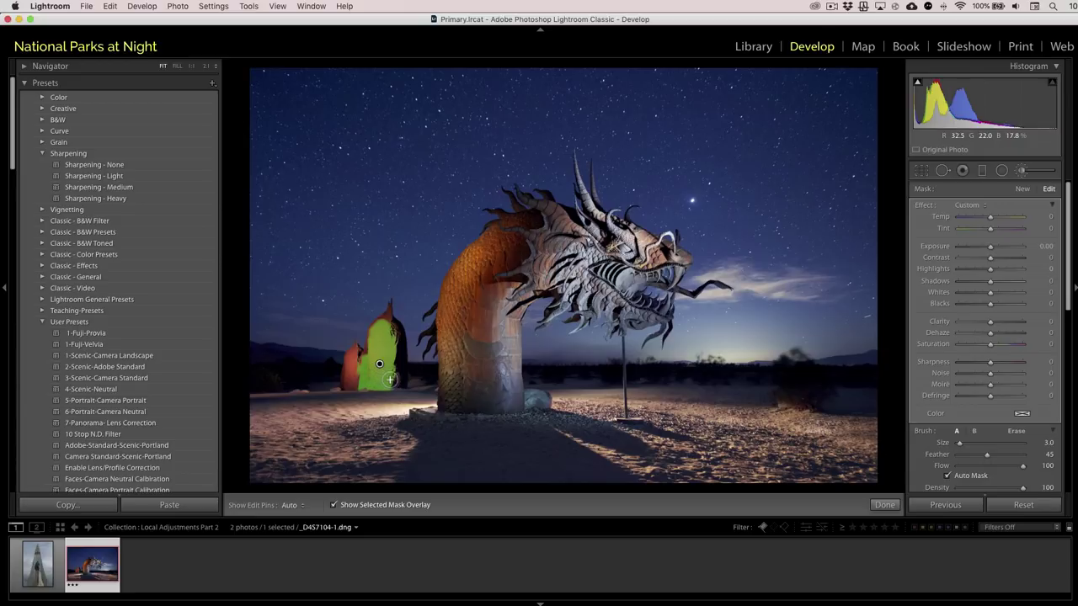
# Enlarge the brush to Size 16 and paint the smaller red hump with the edit pins hidden.
pyautogui.press('z')
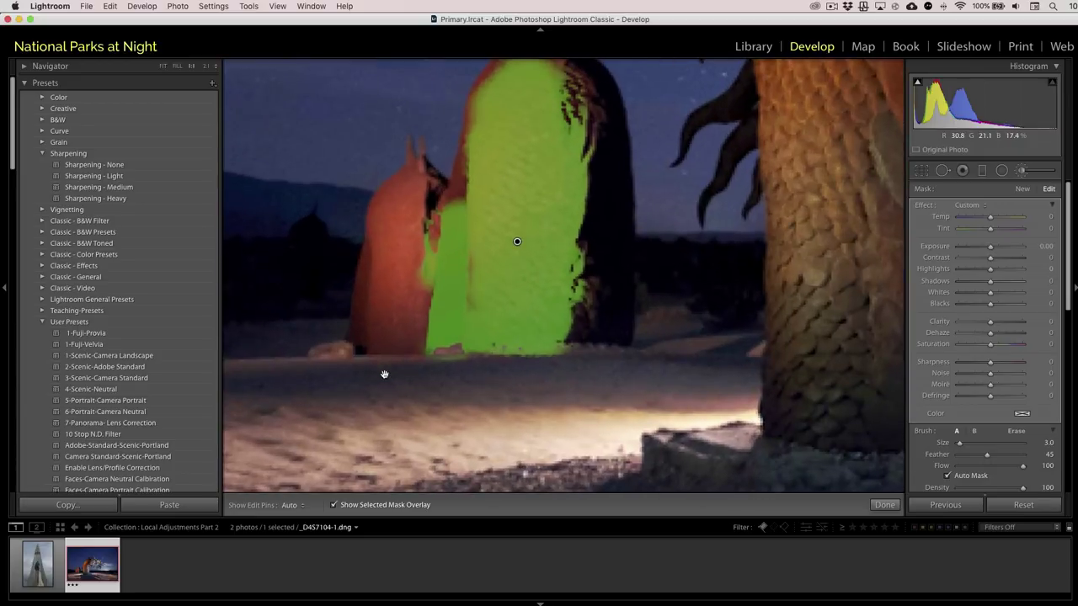
pyautogui.moveTo(554, 346); pyautogui.dragTo(555, 285)
pyautogui.scroll(10, 511, 256)
pyautogui.scroll(2, 523, 262)
pyautogui.moveTo(523, 263); pyautogui.dragTo(514, 236)
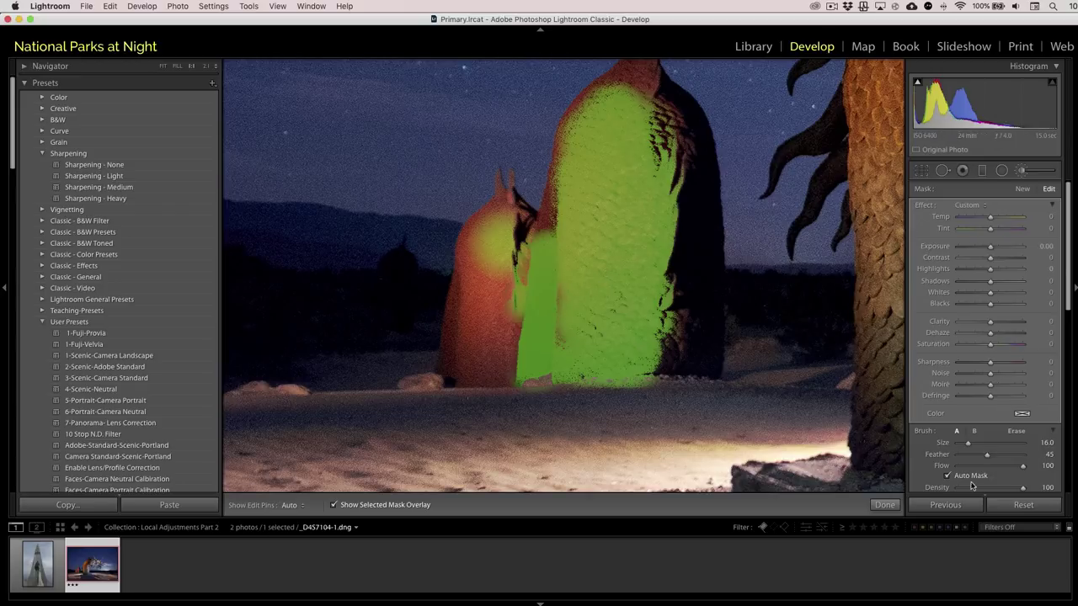
pyautogui.press('h')
pyautogui.moveTo(502, 316)
pyautogui.mouseDown()
pyautogui.moveTo(519, 242)
pyautogui.moveTo(499, 270)
pyautogui.moveTo(483, 345)
pyautogui.moveTo(482, 367)
pyautogui.moveTo(505, 370)
pyautogui.moveTo(533, 345)
pyautogui.moveTo(523, 384)
pyautogui.moveTo(508, 384)
pyautogui.moveTo(479, 362)
pyautogui.moveTo(567, 363)
pyautogui.moveTo(558, 367)
pyautogui.moveTo(551, 338)
pyautogui.moveTo(582, 258)
pyautogui.moveTo(566, 245)
pyautogui.moveTo(564, 222)
pyautogui.moveTo(554, 254)
pyautogui.moveTo(571, 188)
pyautogui.moveTo(543, 229)
pyautogui.moveTo(567, 208)
pyautogui.moveTo(595, 123)
pyautogui.moveTo(540, 243)
pyautogui.mouseUp()
# Reduce the brush to Size 7 and paint the uncovered edges, spike and lower parts of both humps.
pyautogui.press('[')
pyautogui.press('[')
pyautogui.press('[')
pyautogui.press('[')
pyautogui.press('h')
pyautogui.press('h')
pyautogui.press('h')
pyautogui.moveTo(582, 190)
pyautogui.mouseDown()
pyautogui.moveTo(545, 218)
pyautogui.moveTo(526, 287)
pyautogui.moveTo(592, 203)
pyautogui.moveTo(603, 149)
pyautogui.moveTo(602, 213)
pyautogui.moveTo(634, 259)
pyautogui.moveTo(626, 447)
pyautogui.mouseUp()
pyautogui.press('h')
pyautogui.moveTo(561, 426); pyautogui.dragTo(570, 353)
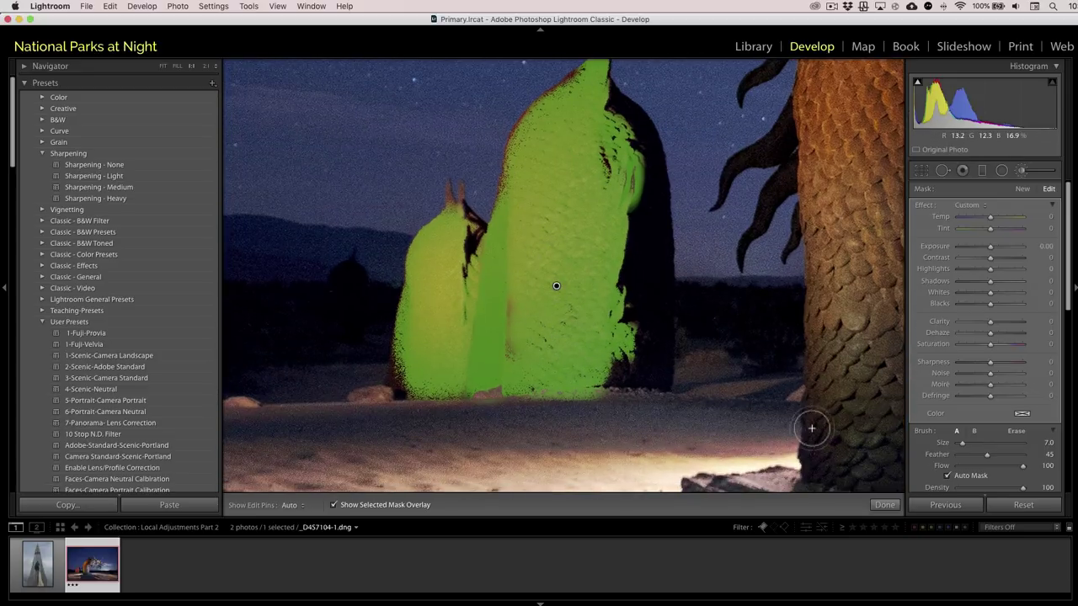
# Turn off Auto Mask and fill the speckled mask gaps along the base of both humps.
pyautogui.click(946, 477)
pyautogui.press('h')
pyautogui.moveTo(560, 359)
pyautogui.mouseDown()
pyautogui.moveTo(522, 306)
pyautogui.moveTo(525, 364)
pyautogui.mouseUp()
pyautogui.moveTo(501, 372)
pyautogui.mouseDown()
pyautogui.moveTo(416, 385)
pyautogui.moveTo(421, 332)
pyautogui.moveTo(448, 388)
pyautogui.moveTo(500, 389)
pyautogui.moveTo(514, 340)
pyautogui.moveTo(595, 225)
pyautogui.moveTo(609, 178)
pyautogui.moveTo(612, 186)
pyautogui.moveTo(594, 123)
pyautogui.moveTo(541, 162)
pyautogui.moveTo(553, 143)
pyautogui.moveTo(527, 201)
pyautogui.moveTo(535, 244)
pyautogui.moveTo(607, 340)
pyautogui.moveTo(627, 321)
pyautogui.moveTo(595, 363)
pyautogui.moveTo(542, 381)
pyautogui.moveTo(581, 385)
pyautogui.mouseUp()
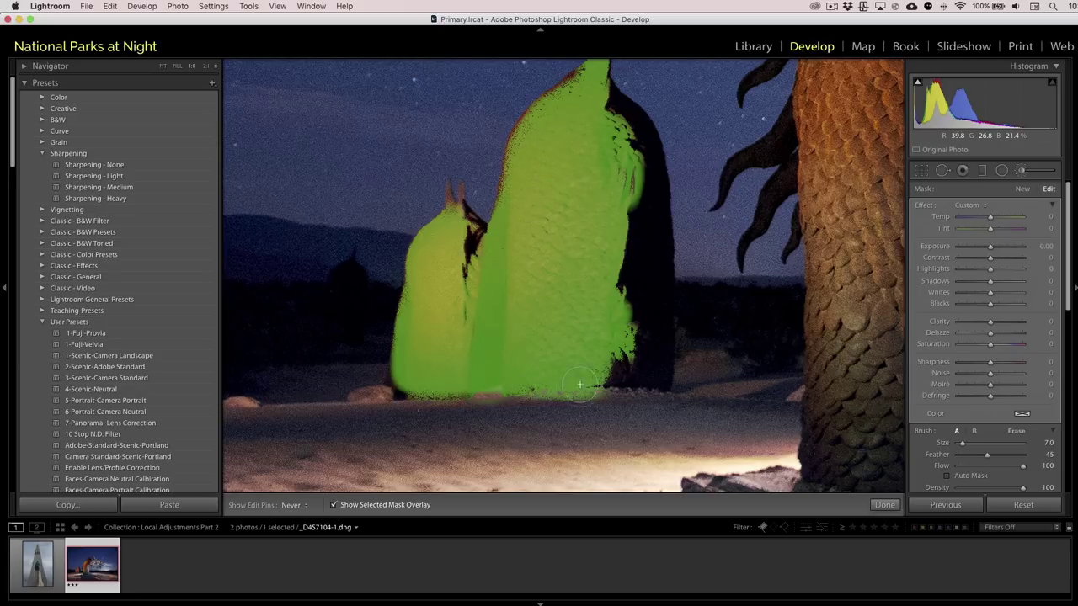
pyautogui.click(523, 325)
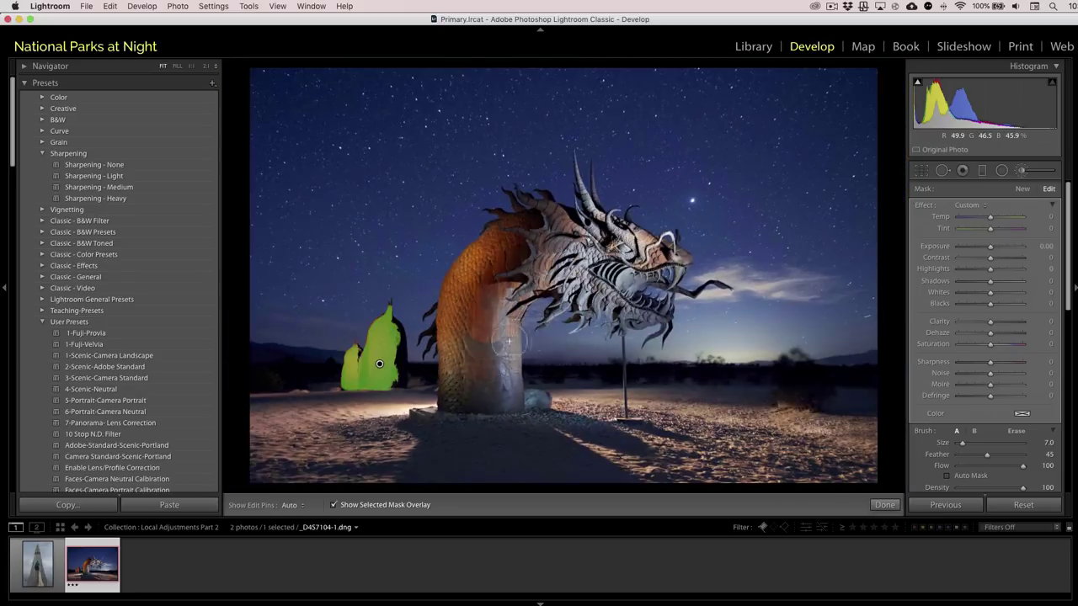
# Hide the mask overlay and set the humps' Tint to -21 and Temp to 34.
pyautogui.click(334, 505)
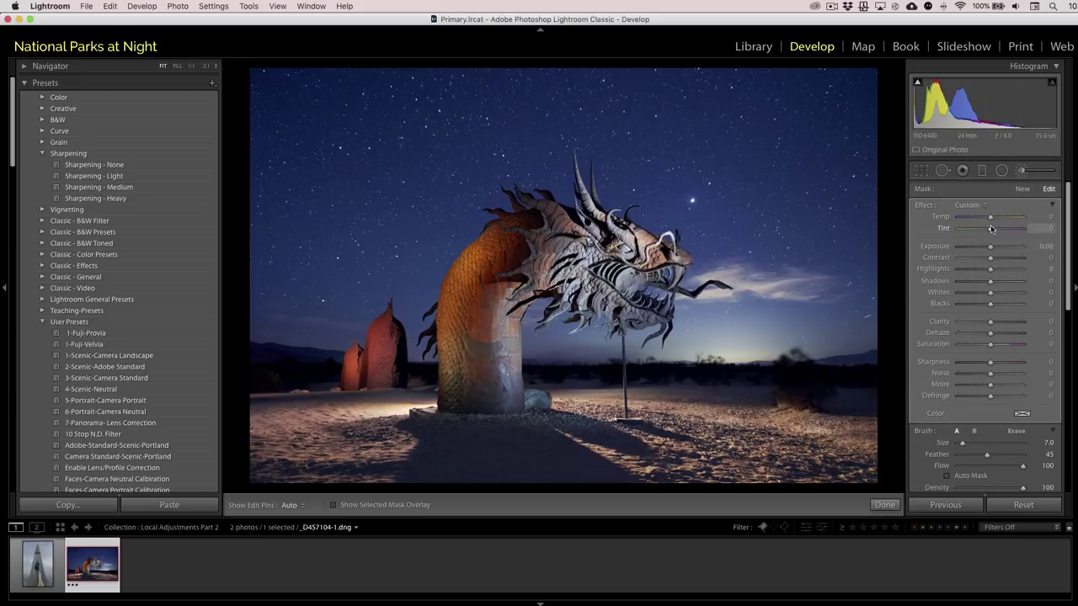
pyautogui.moveTo(990, 231); pyautogui.dragTo(982, 233)
pyautogui.moveTo(991, 219); pyautogui.dragTo(1000, 219)
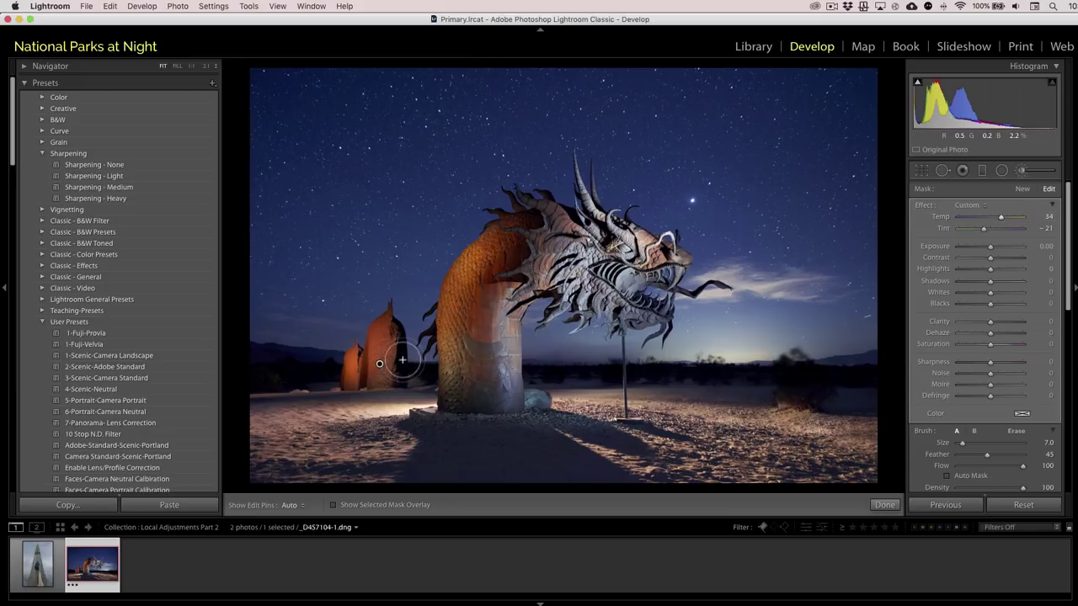
# Check the humps up close, and set their mask's Clarity to 47 and Contrast to 28.
pyautogui.moveTo(454, 317)
pyautogui.mouseDown()
pyautogui.moveTo(494, 274)
pyautogui.moveTo(473, 337)
pyautogui.moveTo(486, 270)
pyautogui.moveTo(474, 332)
pyautogui.moveTo(390, 345)
pyautogui.mouseUp()
pyautogui.press('z')
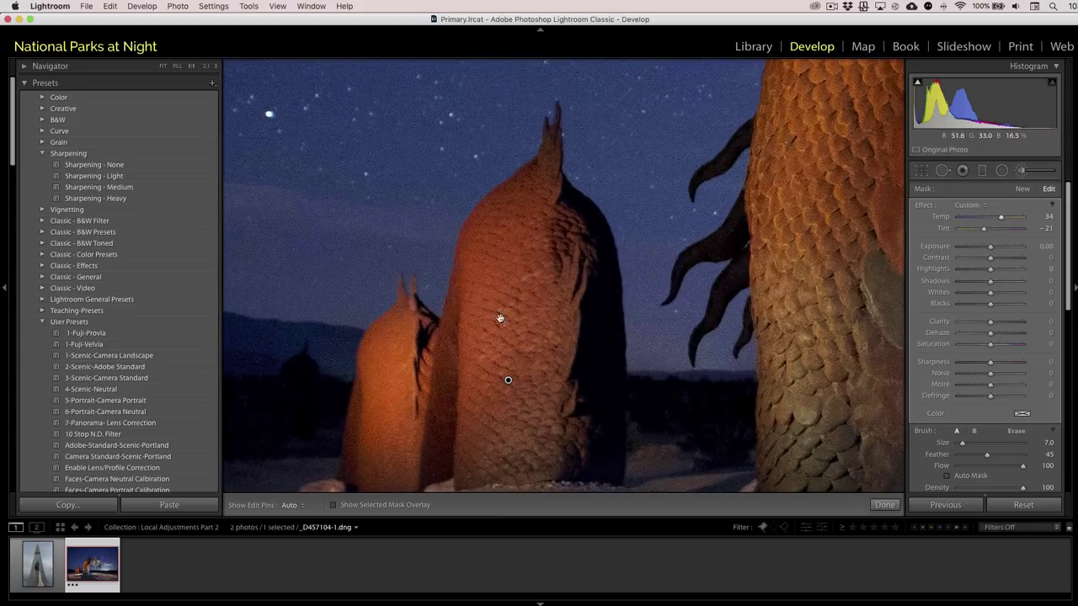
pyautogui.press('super+minus')
pyautogui.click(523, 328)
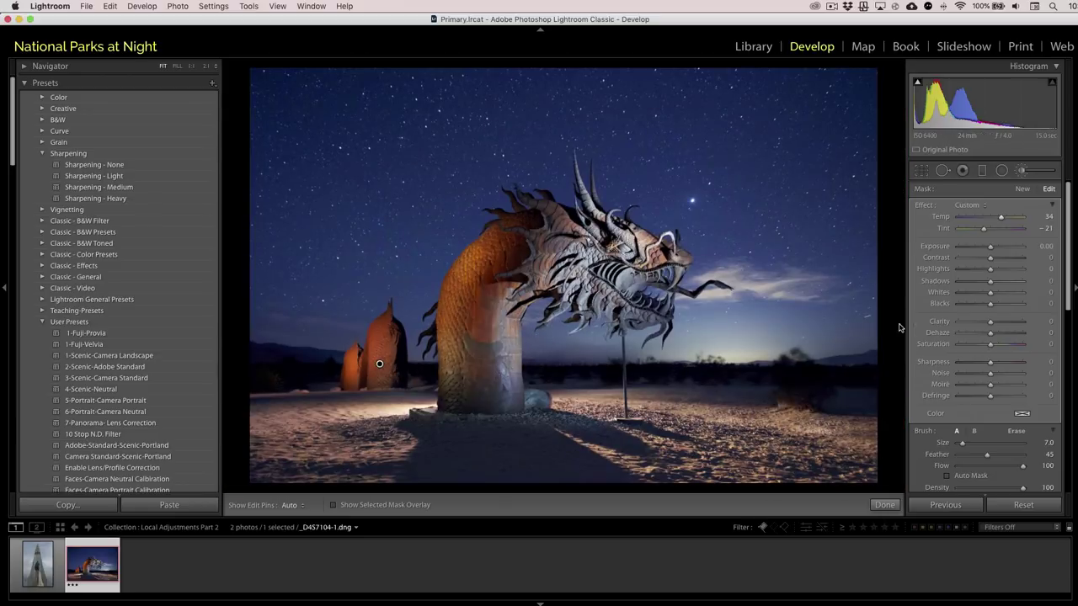
pyautogui.moveTo(991, 326); pyautogui.dragTo(1010, 326)
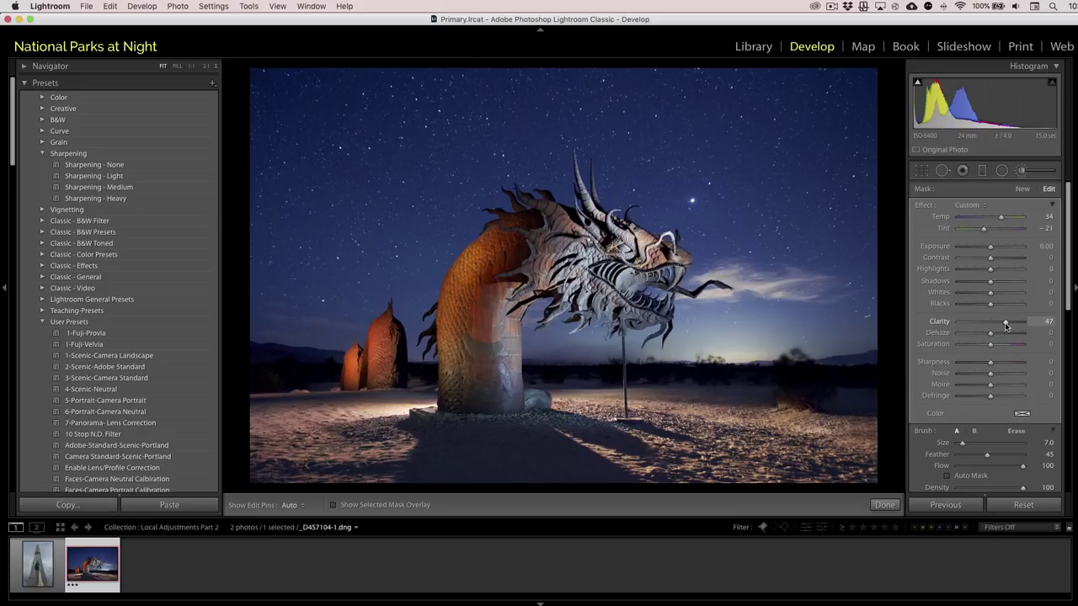
pyautogui.moveTo(991, 261); pyautogui.dragTo(1001, 262)
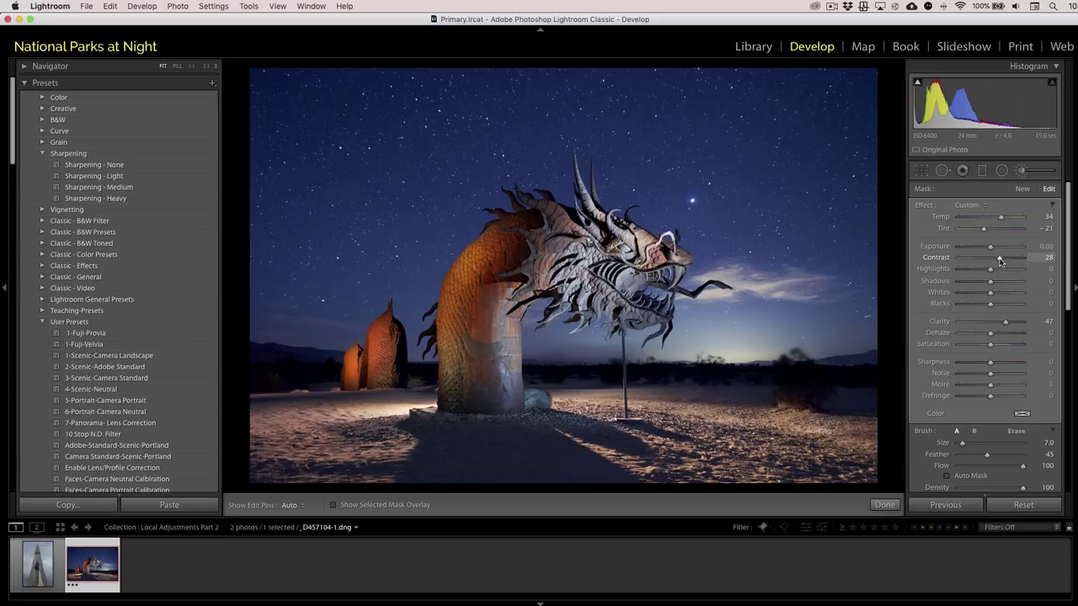
pyautogui.moveTo(379, 364); pyautogui.dragTo(396, 362)
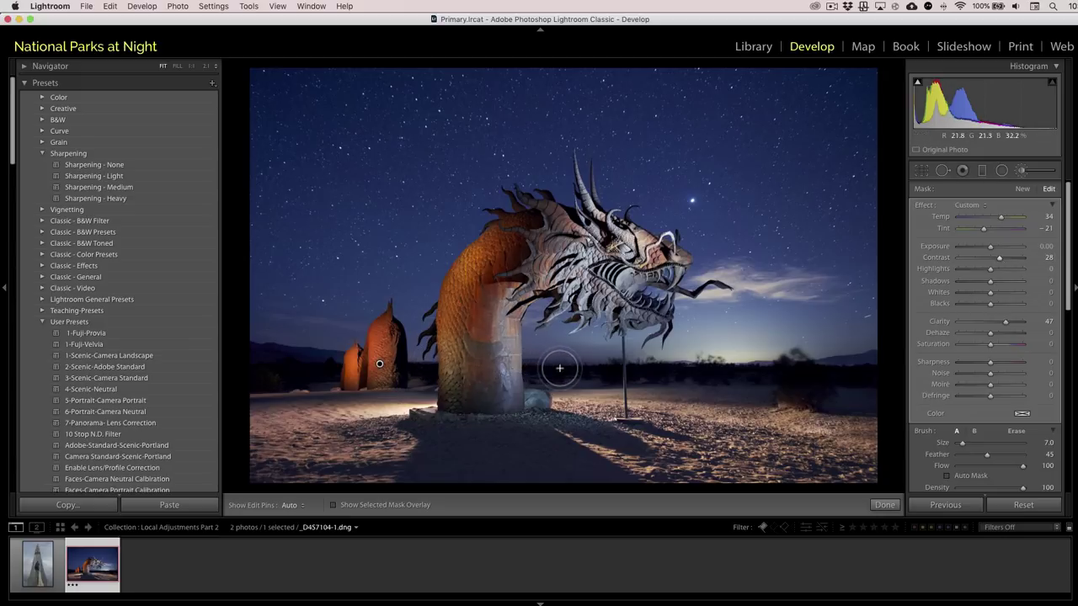
# Fine-tune the humps' mask to Temp 36 and Exposure -0.20.
pyautogui.click(1048, 216)
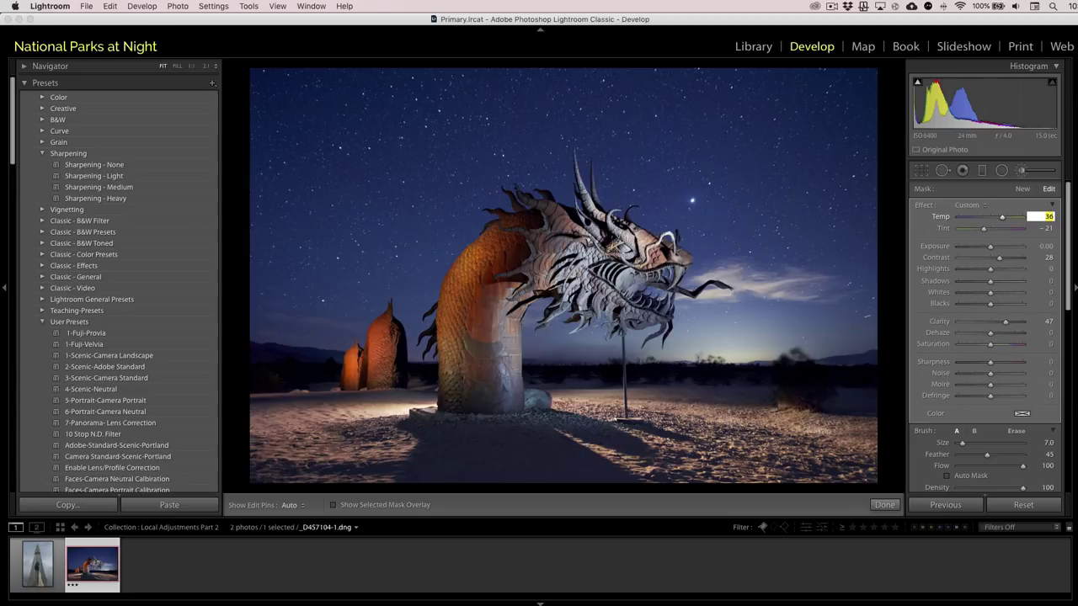
pyautogui.press('Return')
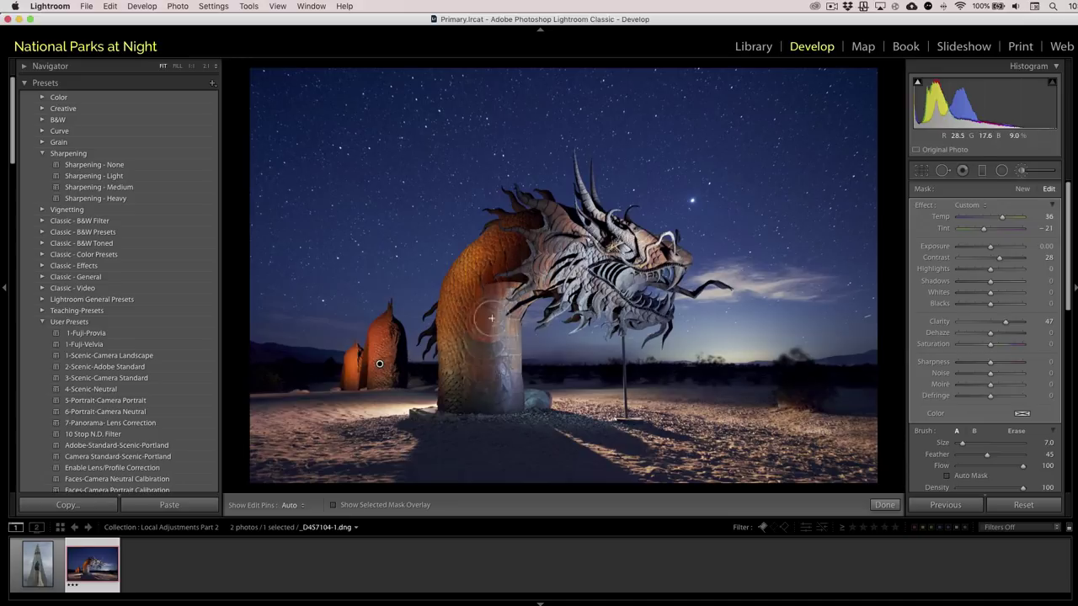
pyautogui.click(1045, 246)
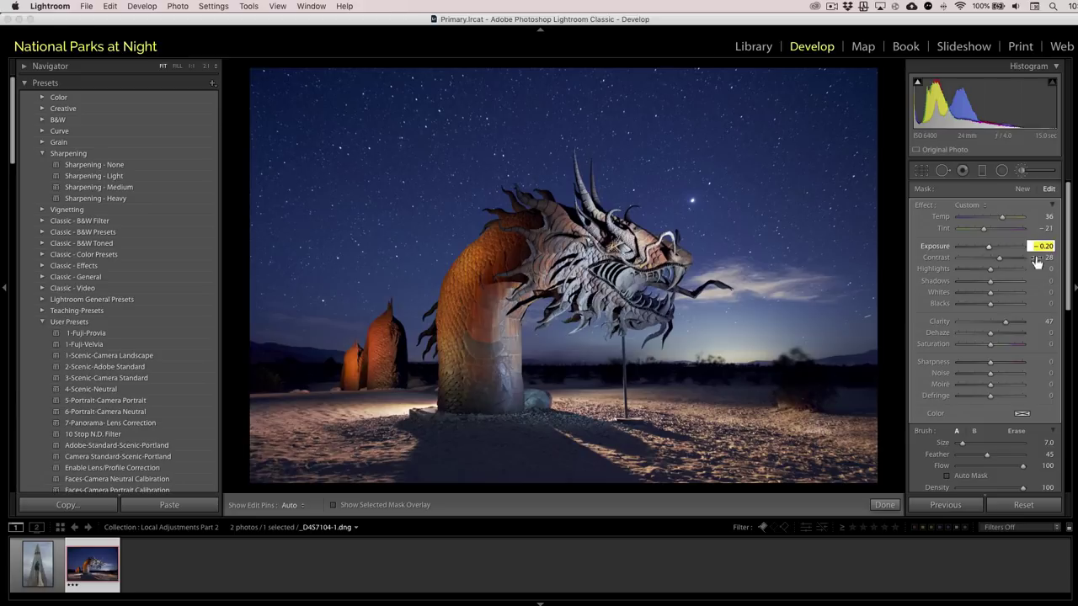
# Toggle the brush adjustments off and on to compare the humps before and after.
pyautogui.scroll(-5, 963, 363)
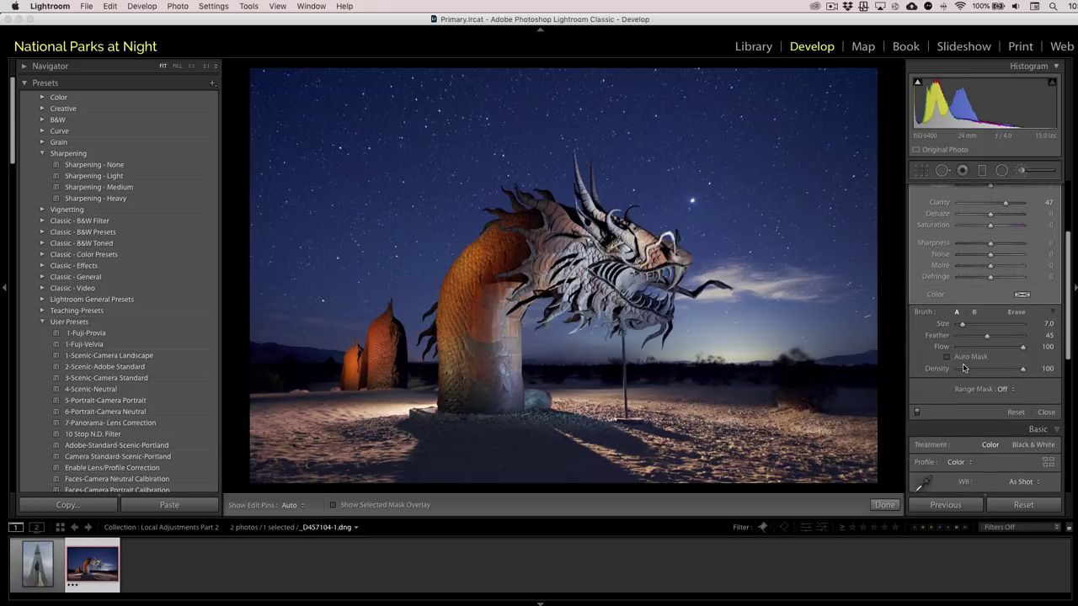
pyautogui.scroll(-2, 948, 341)
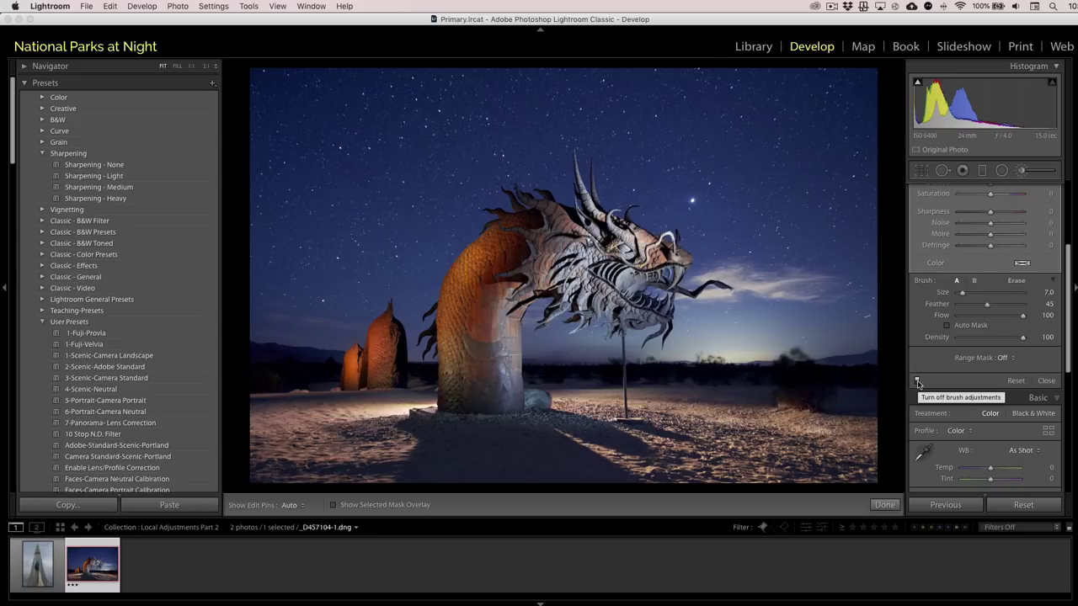
pyautogui.click(917, 381)
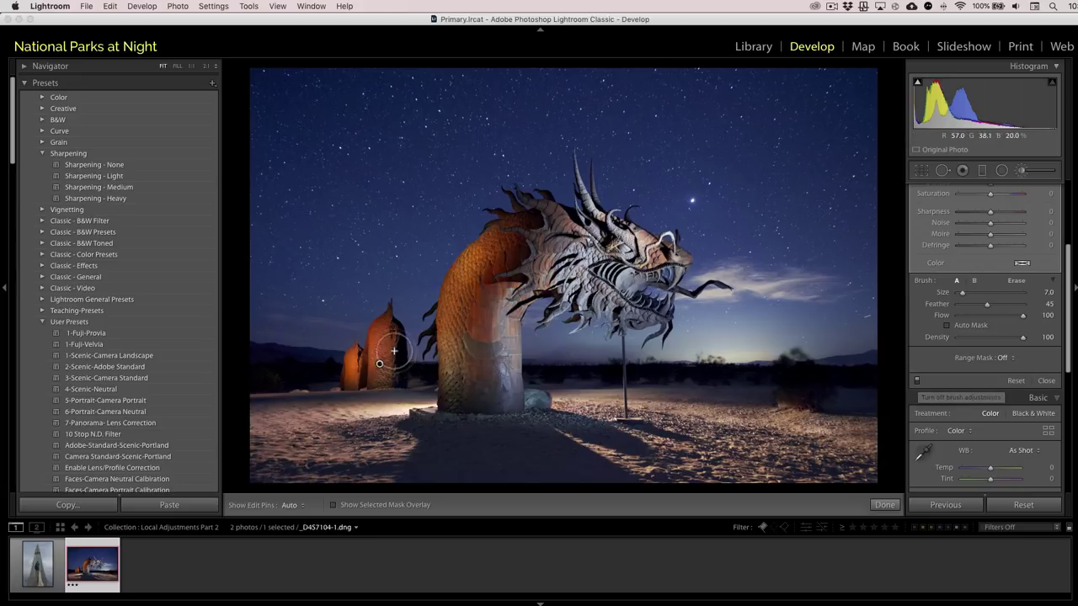
pyautogui.click(917, 384)
pyautogui.click(917, 383)
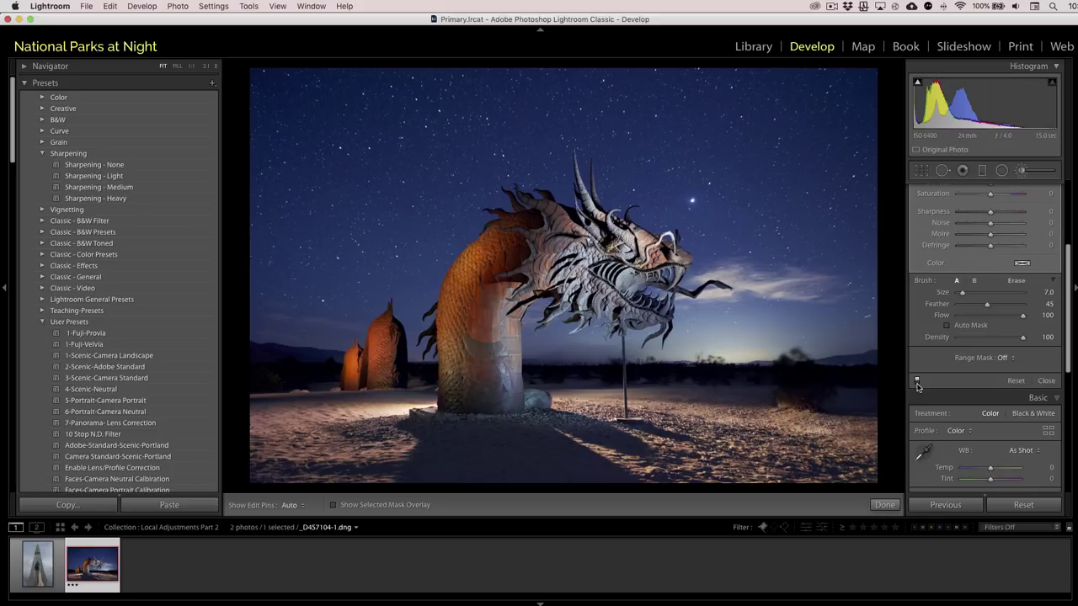
pyautogui.click(918, 384)
pyautogui.click(917, 383)
pyautogui.click(916, 382)
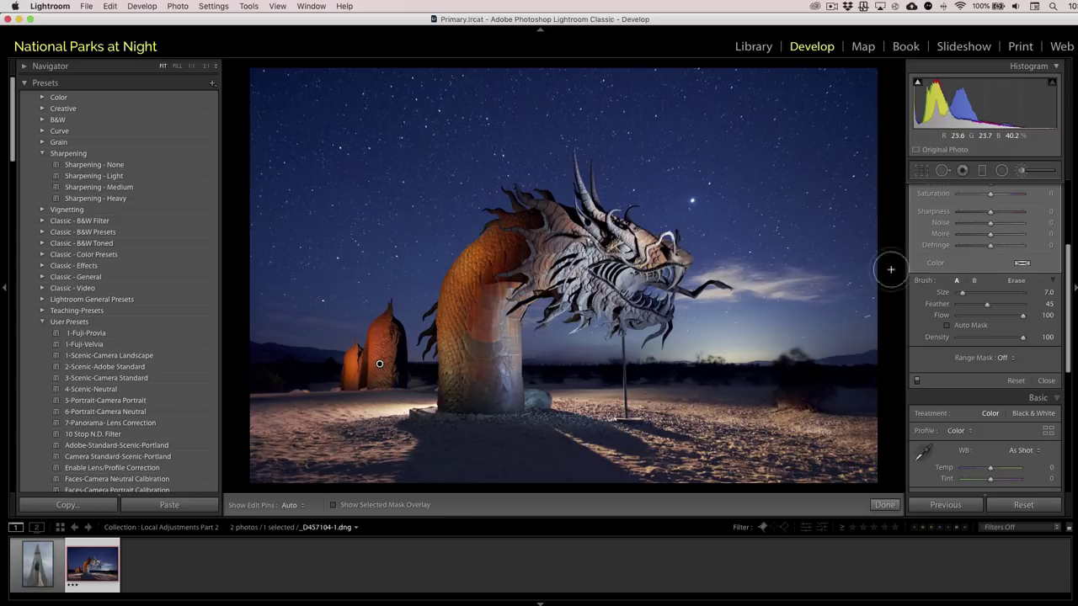
# Create a new brush mask with Exposure -1.43 and paint over the dragon's cheek and lower jaw.
pyautogui.scroll(5, 966, 279)
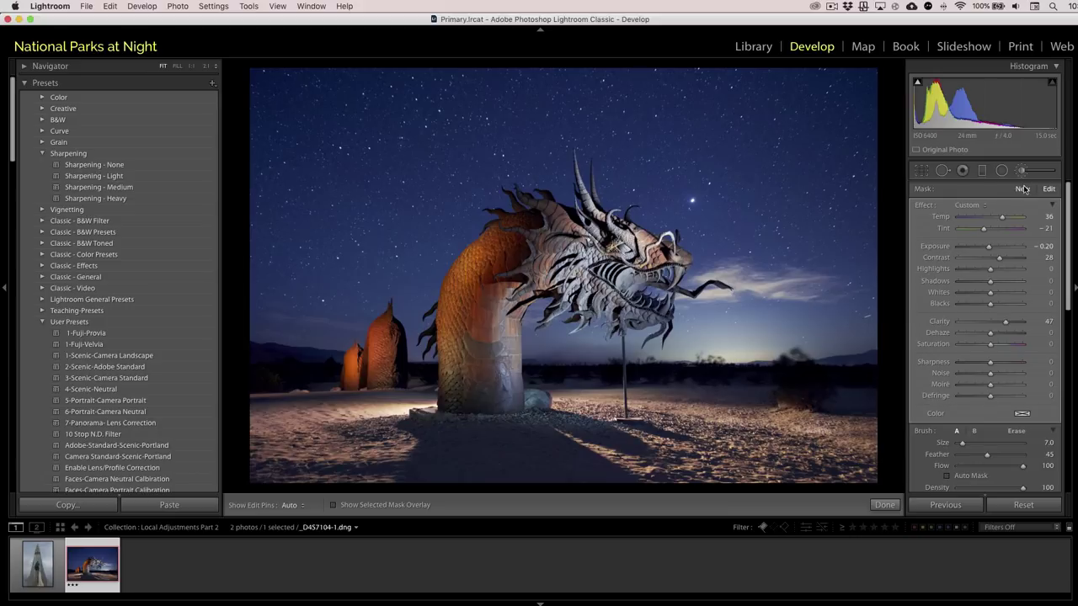
pyautogui.click(1023, 188)
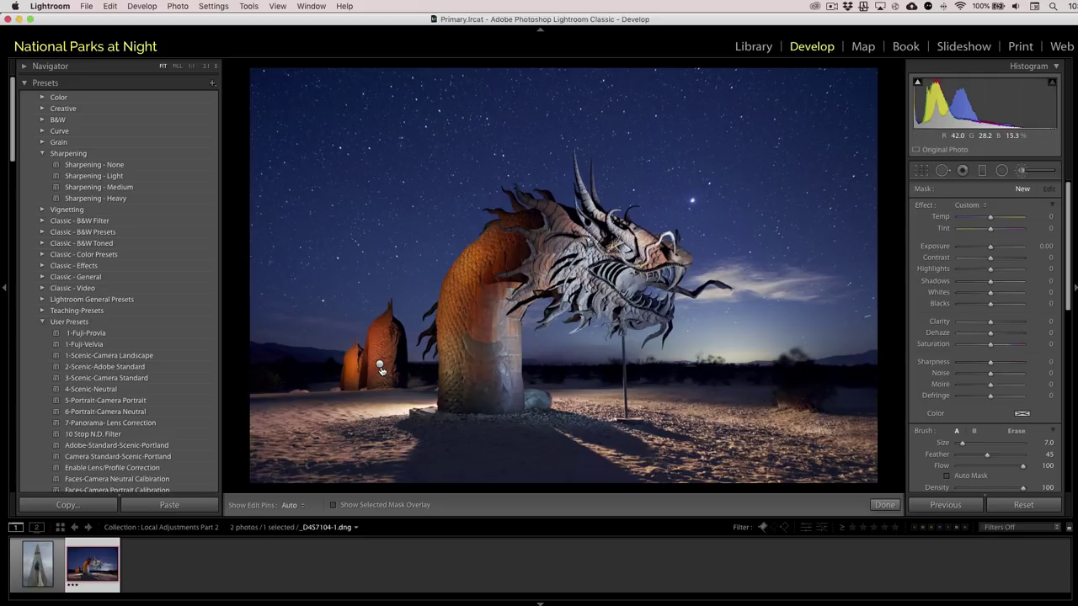
pyautogui.moveTo(380, 369)
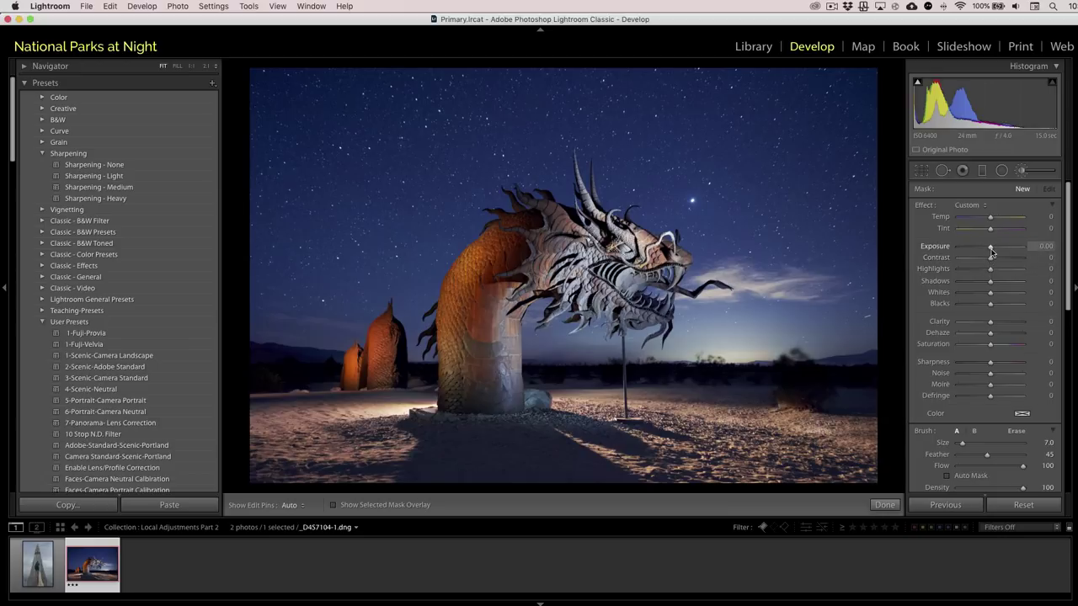
pyautogui.moveTo(991, 250); pyautogui.dragTo(979, 250)
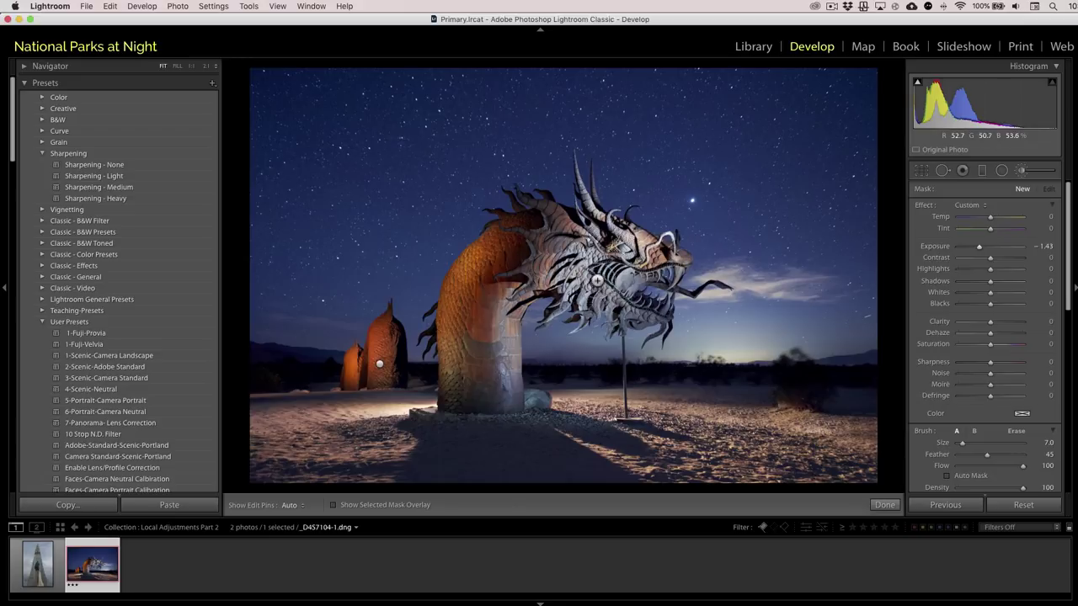
pyautogui.press('h')
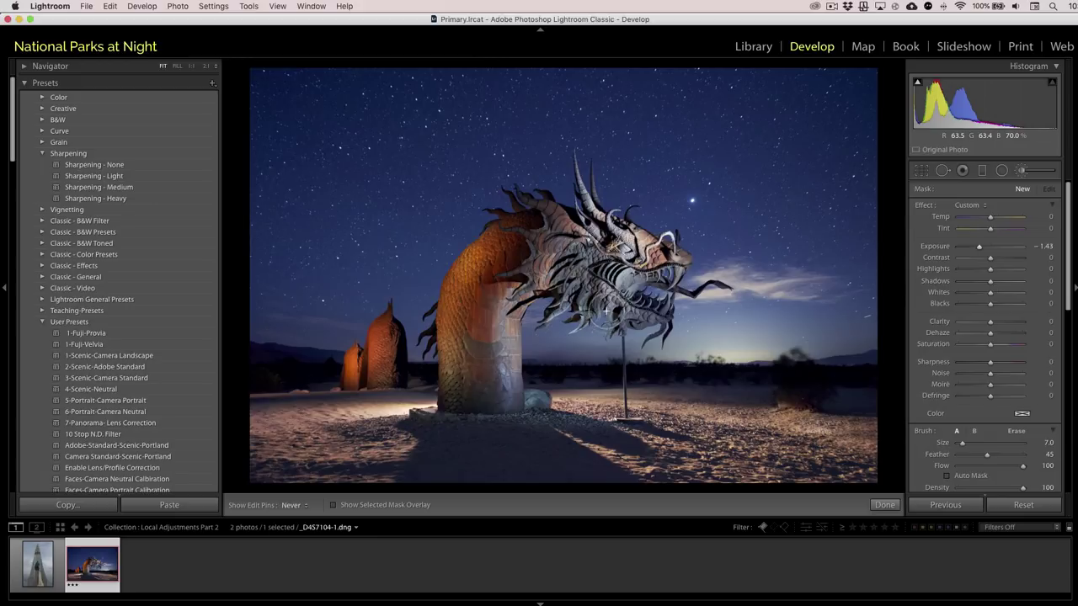
pyautogui.press('h')
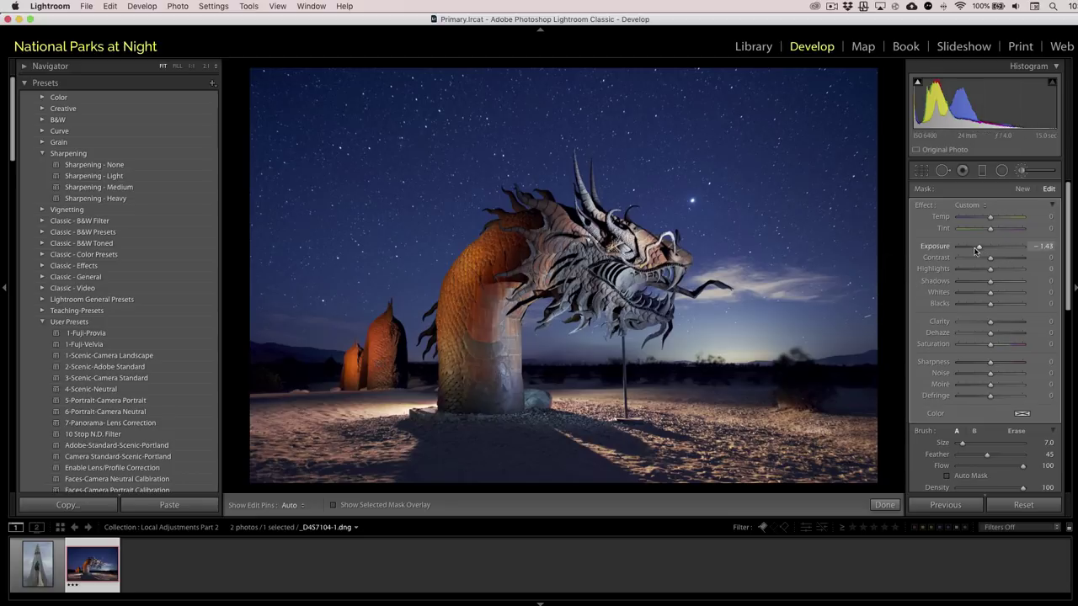
# Set the Exposure of the dragon's face mask to -0.43.
pyautogui.click(1036, 246)
pyautogui.press('Up')
pyautogui.press('Up')
pyautogui.press('Up')
pyautogui.press('Up')
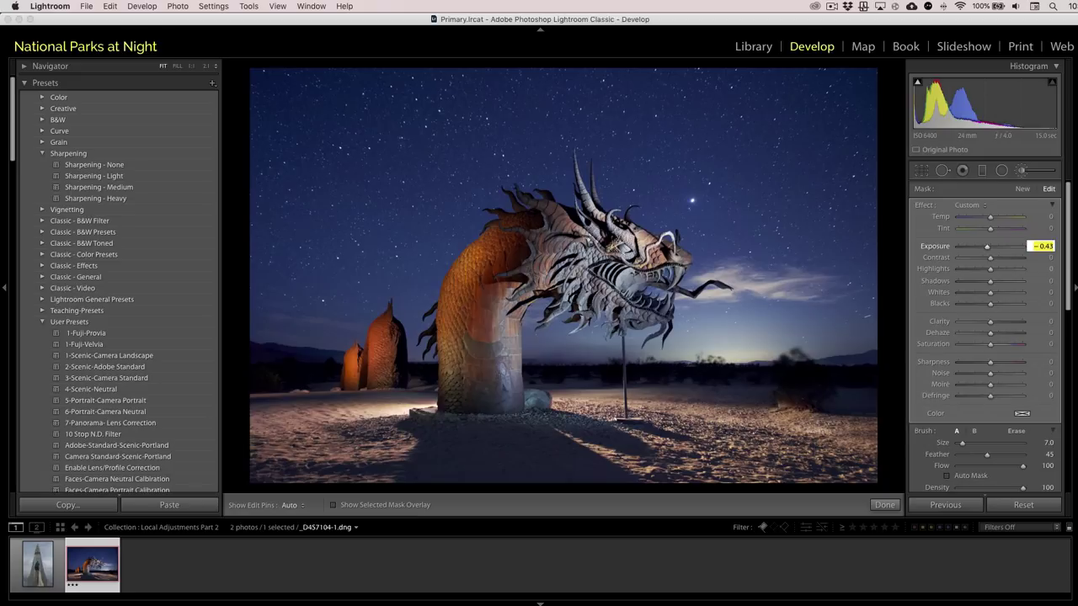
# Create a new brush mask with Exposure 1.22 and Auto Mask on, and paint the dragon's large front fang.
pyautogui.click(1022, 191)
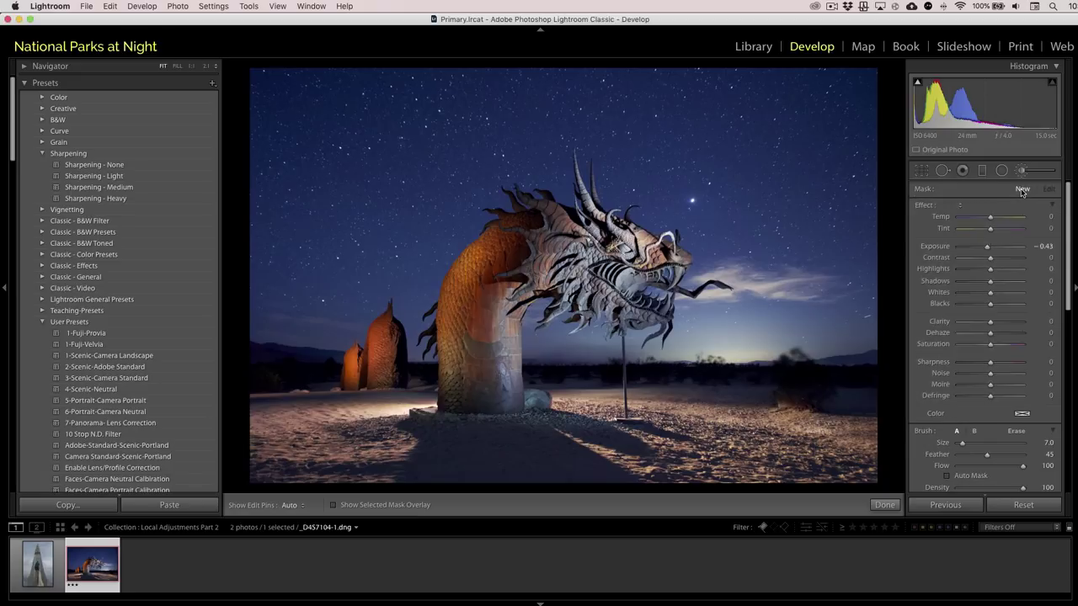
pyautogui.click(675, 283)
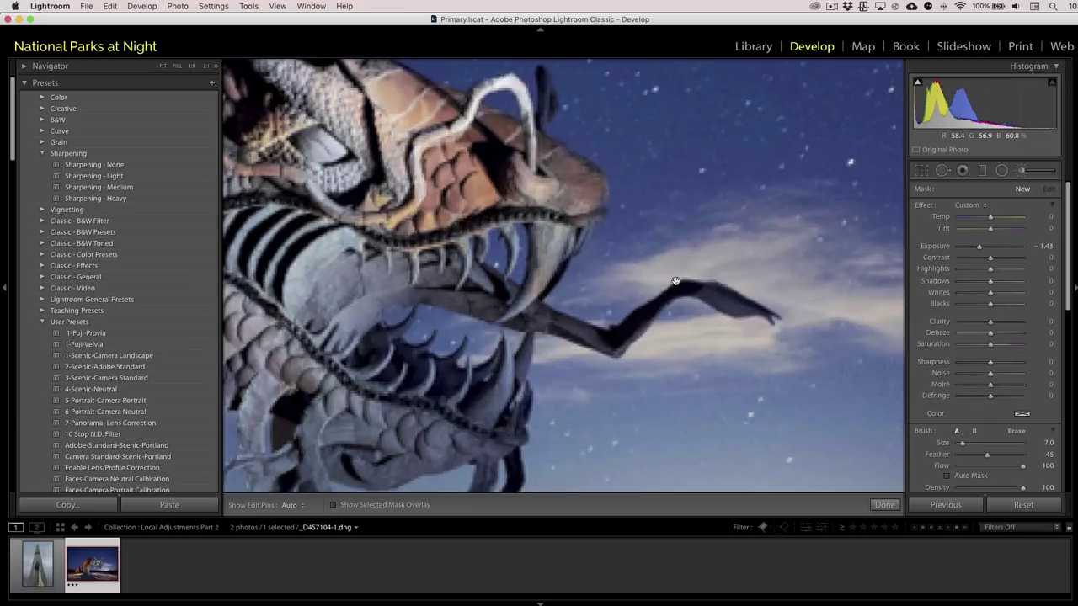
pyautogui.moveTo(675, 282); pyautogui.dragTo(695, 276)
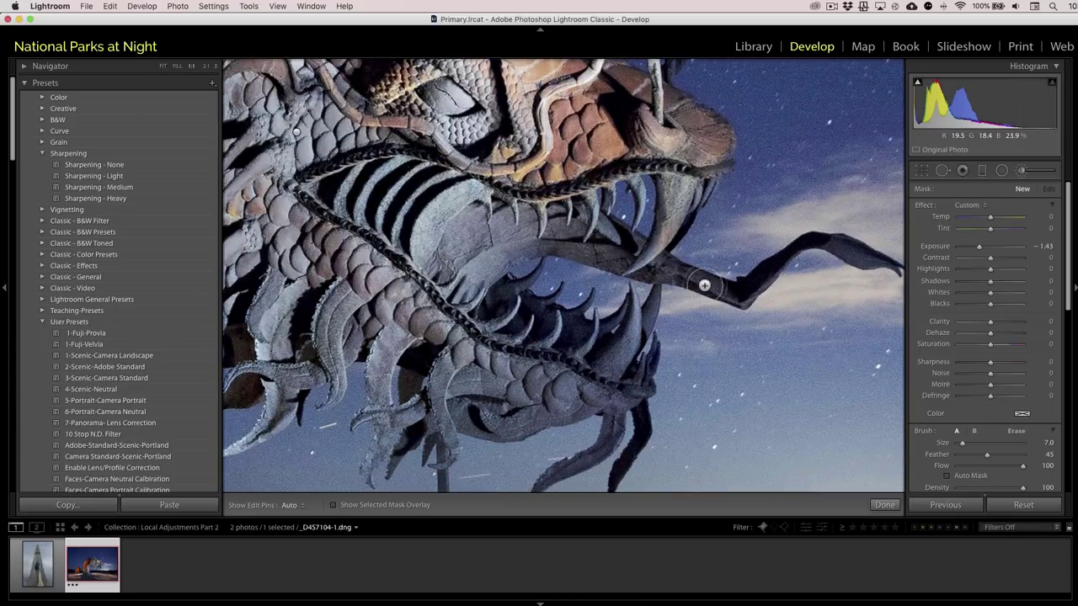
pyautogui.doubleClick(940, 246)
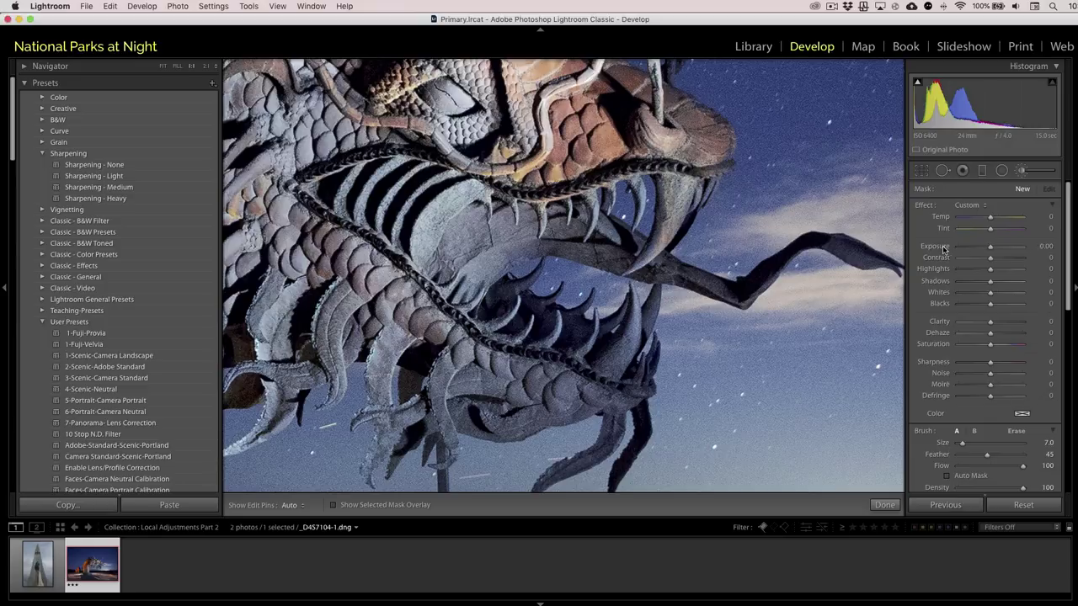
pyautogui.click(1000, 246)
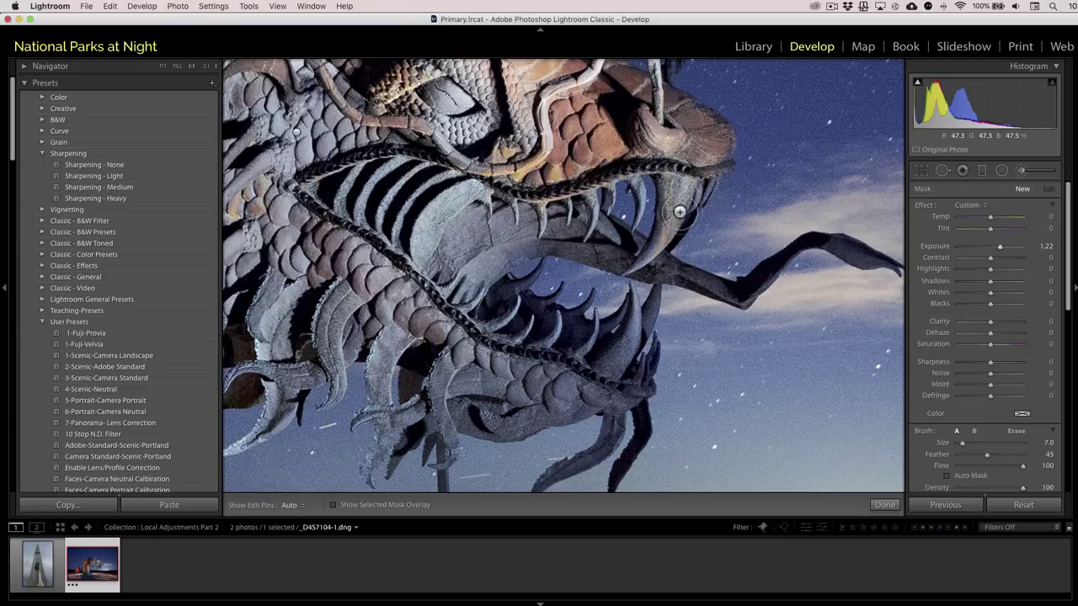
pyautogui.click(948, 475)
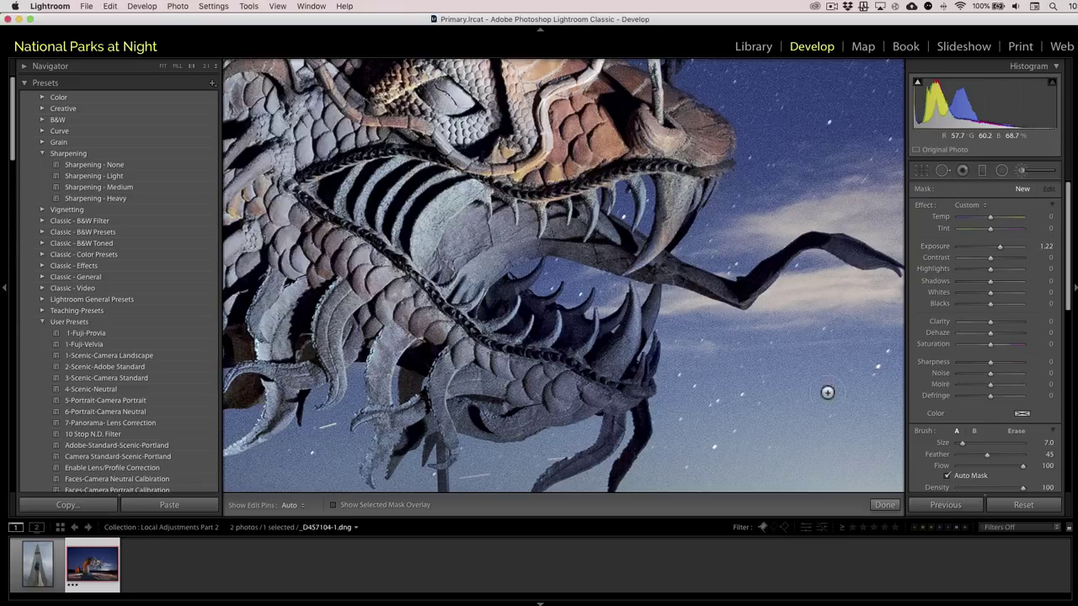
pyautogui.press('h')
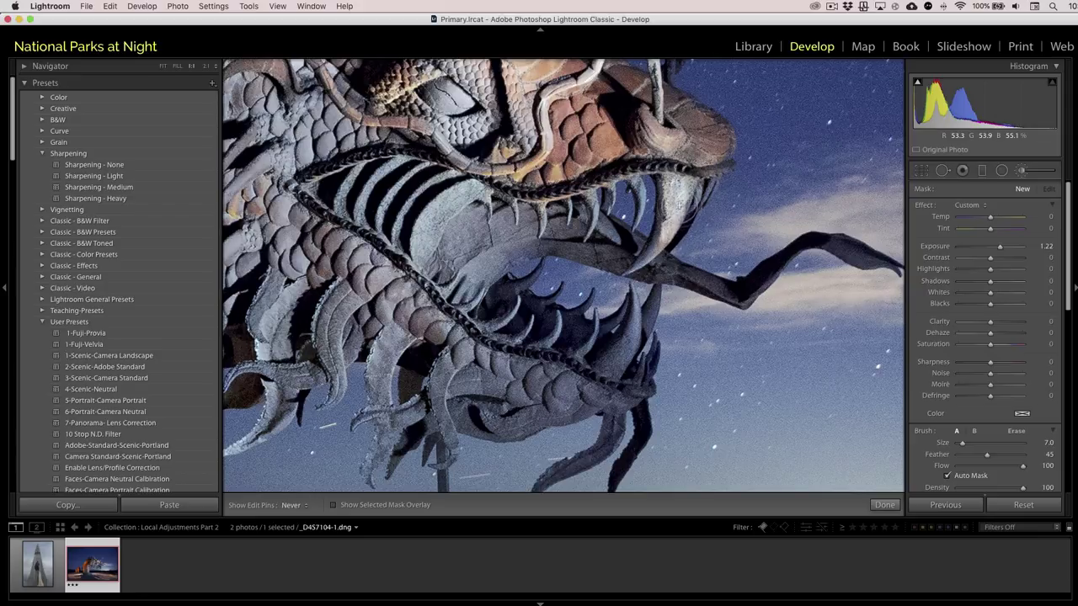
pyautogui.moveTo(692, 202); pyautogui.dragTo(678, 187)
pyautogui.press('h')
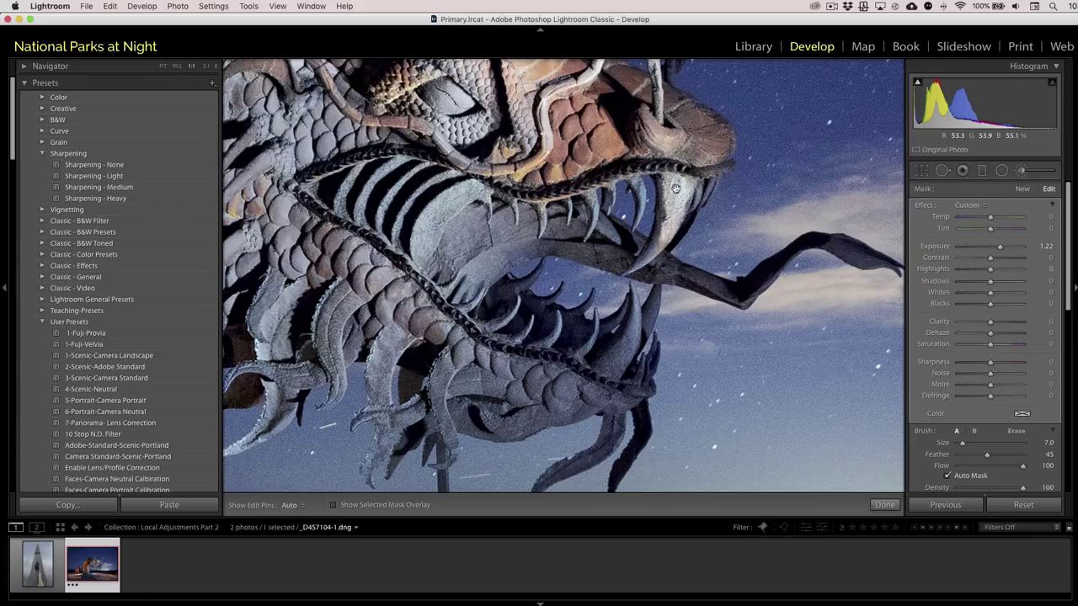
# Reduce the brush size to 3.0 and finish painting the large upper fang down toward its tip.
pyautogui.press('h')
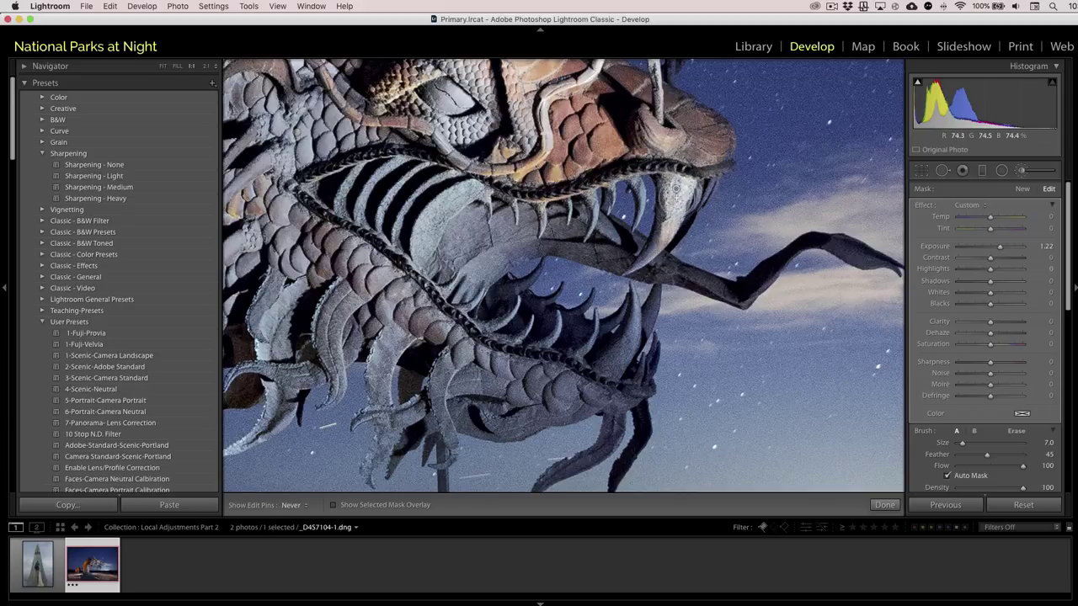
pyautogui.press('h')
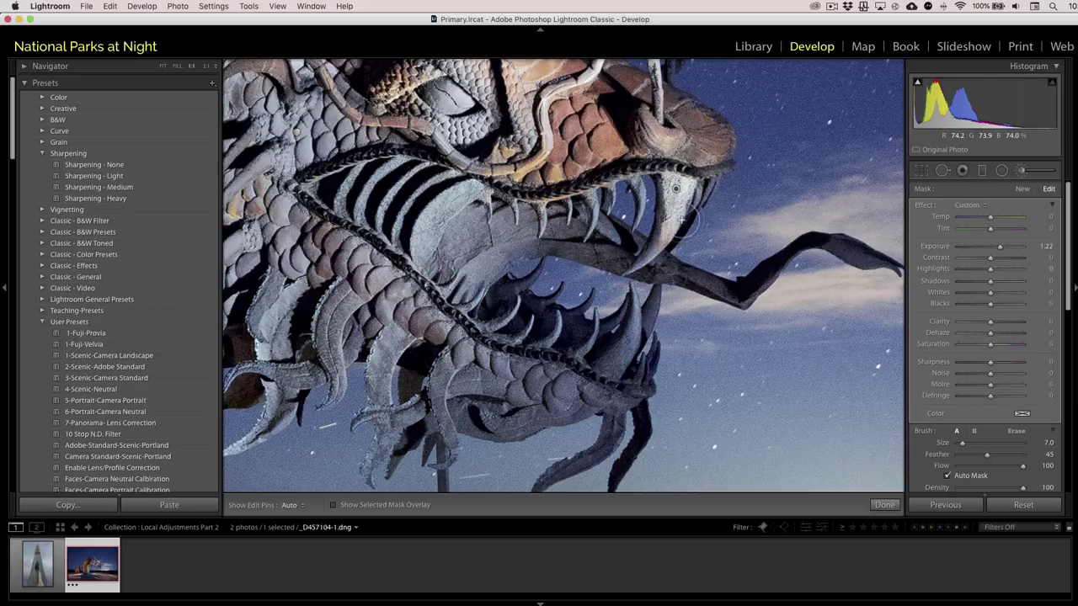
pyautogui.press('h')
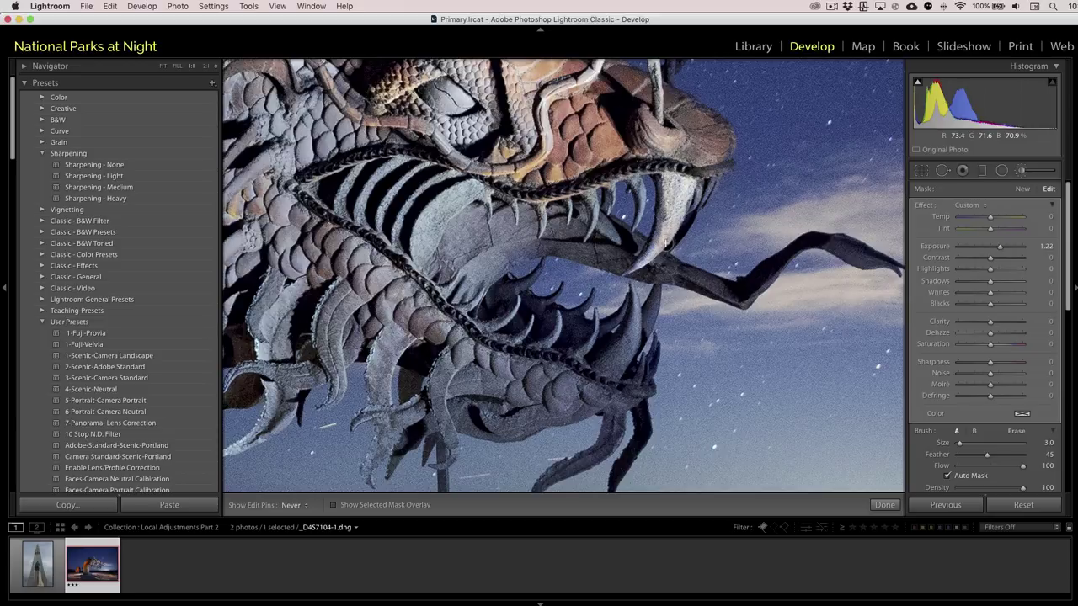
# Add the large lower fang to the same mask with Auto Mask on, painting with brush sizes 5.0 and 4.0.
pyautogui.press('h')
pyautogui.press('[')
pyautogui.press('h')
pyautogui.press(']')
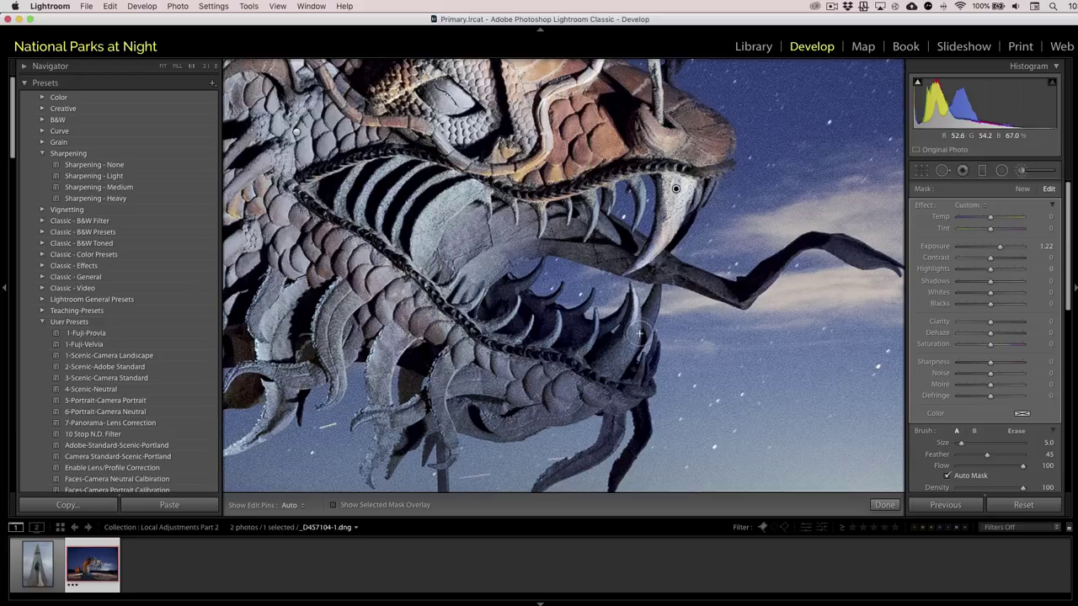
pyautogui.press('h')
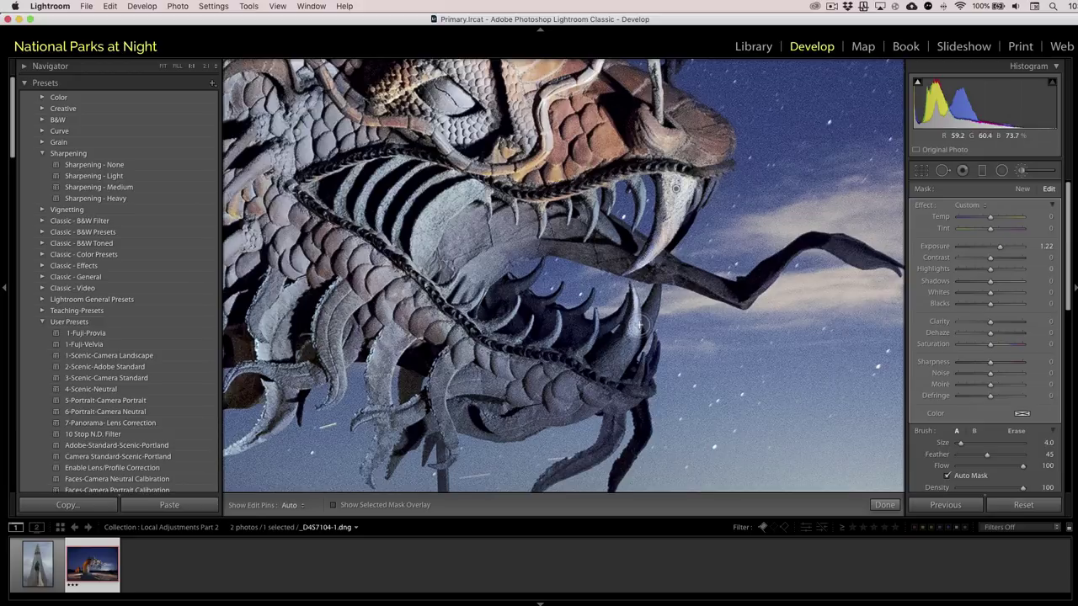
pyautogui.press('[')
pyautogui.press('h')
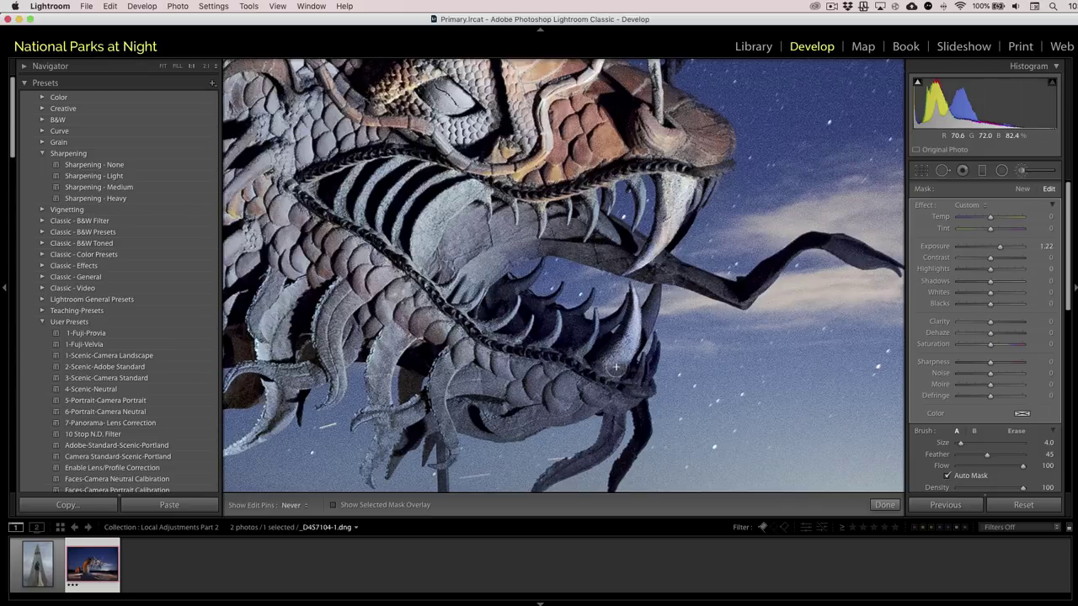
pyautogui.press('h')
pyautogui.press('h')
pyautogui.press('h')
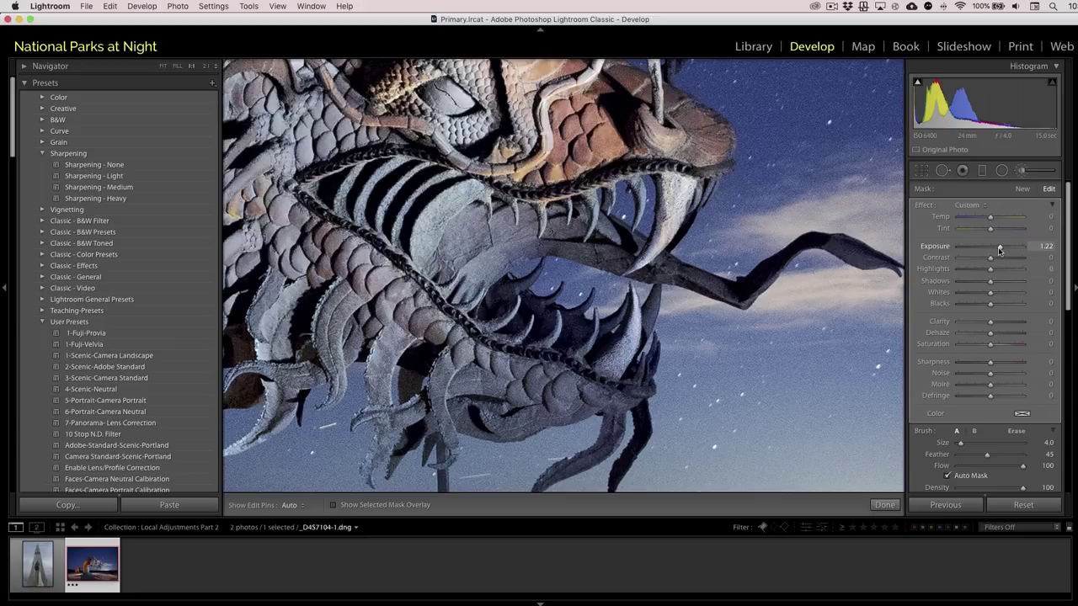
# Set the fang mask's Exposure to 0.62, turn Auto Mask off and reduce the brush size to 3.0.
pyautogui.moveTo(997, 249); pyautogui.dragTo(994, 249)
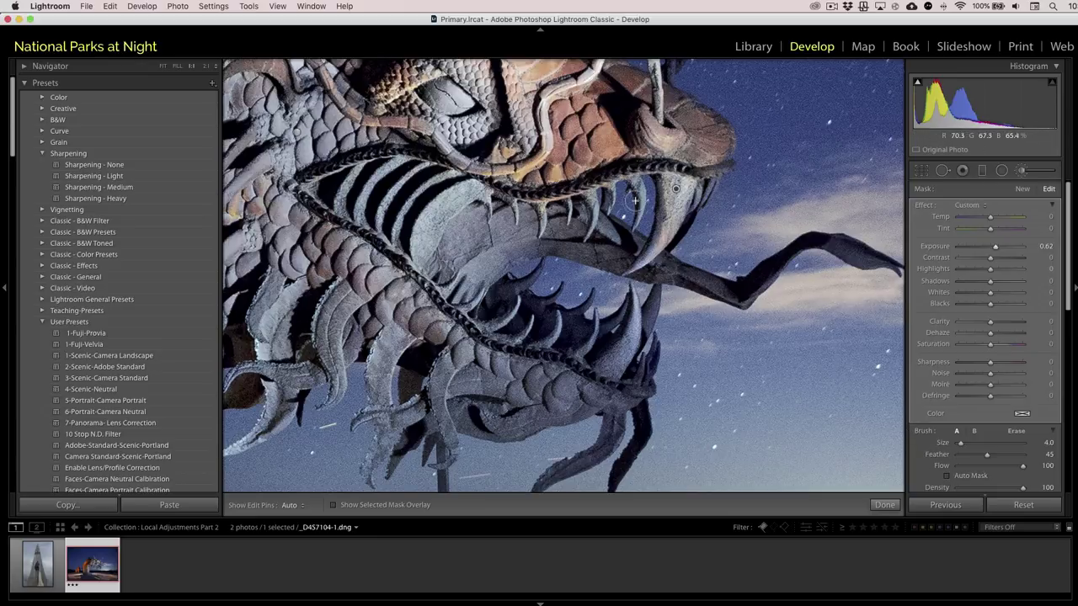
pyautogui.press('[')
pyautogui.press('h')
pyautogui.press('h')
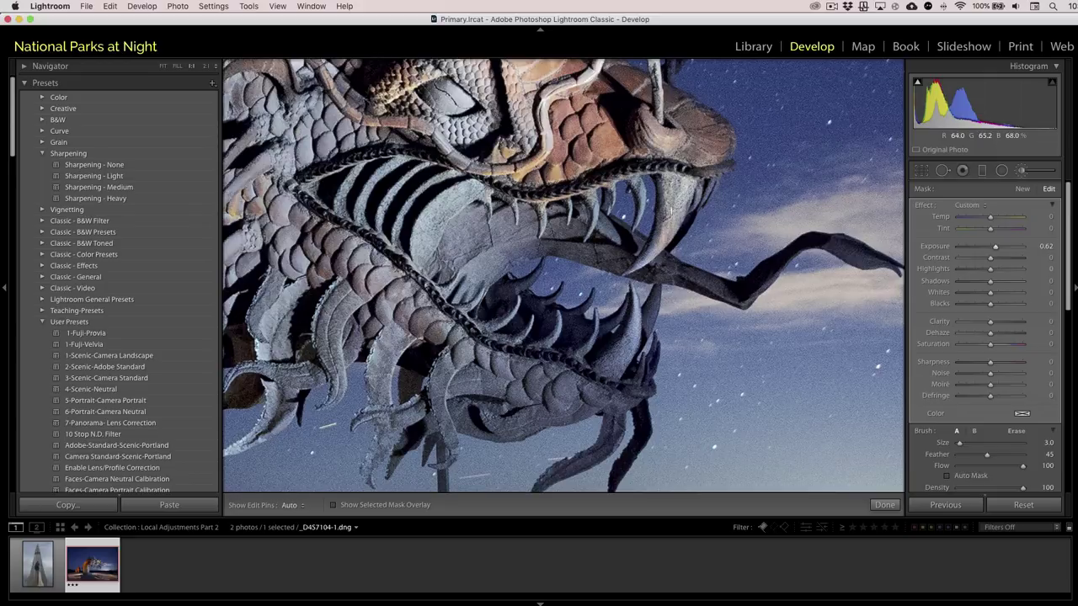
# Show the selected mask overlay to check the coverage of both fangs, and hide it again.
pyautogui.click(377, 506)
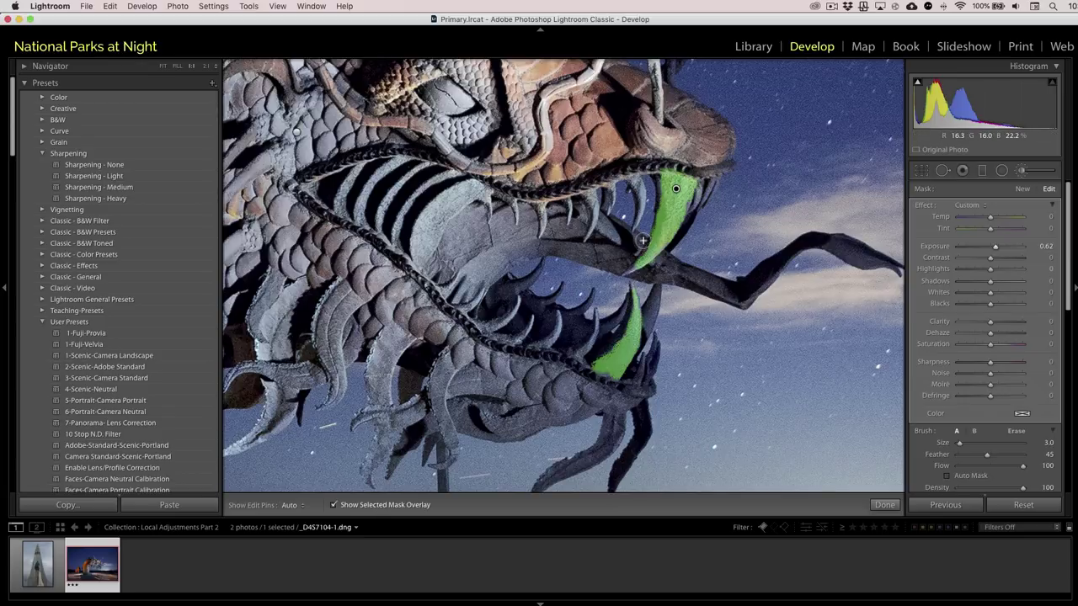
pyautogui.click(383, 505)
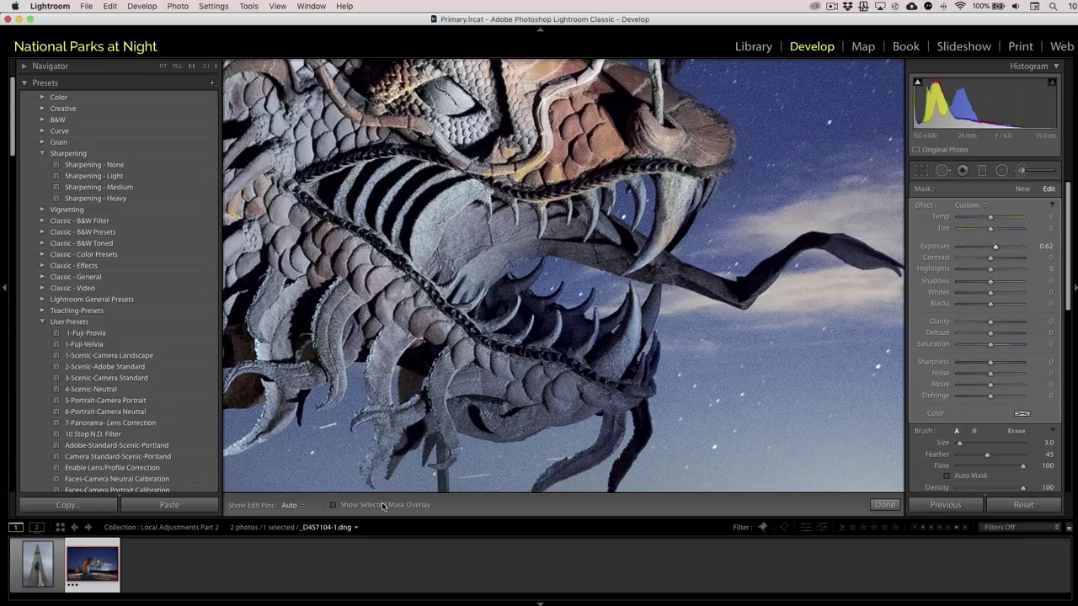
# Set the fang mask's Exposure to 0.32 and judge the result on the whole photo with edit pins hidden.
pyautogui.press('z')
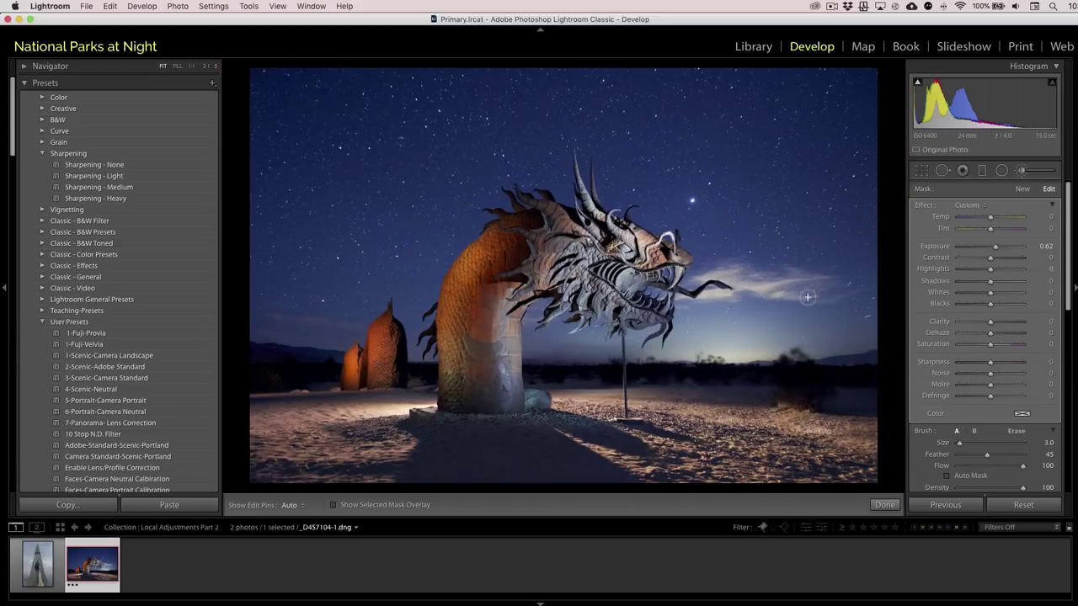
pyautogui.click(1046, 246)
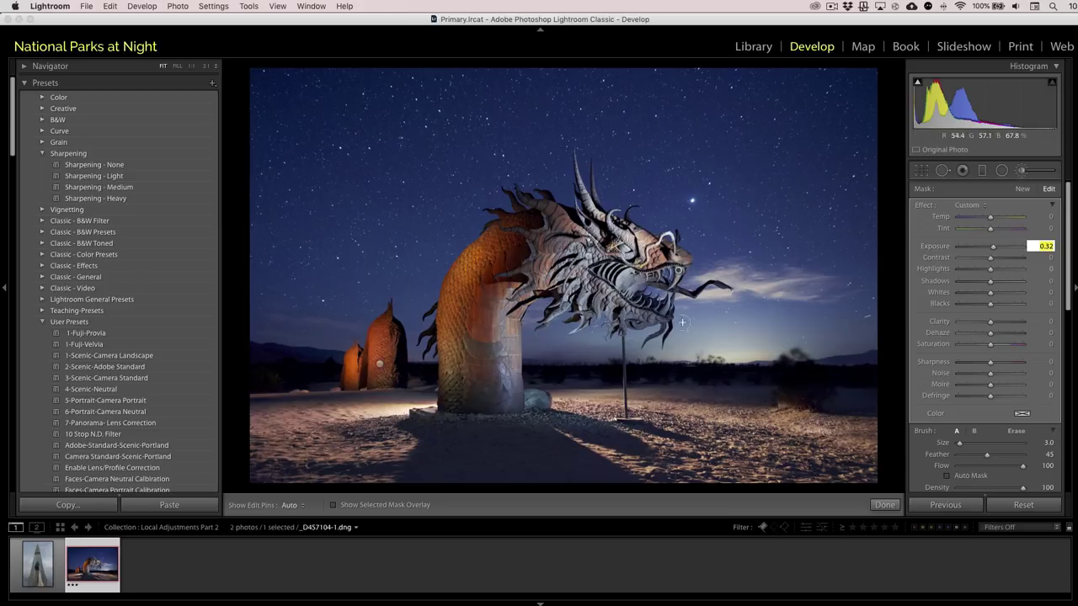
pyautogui.press('Return')
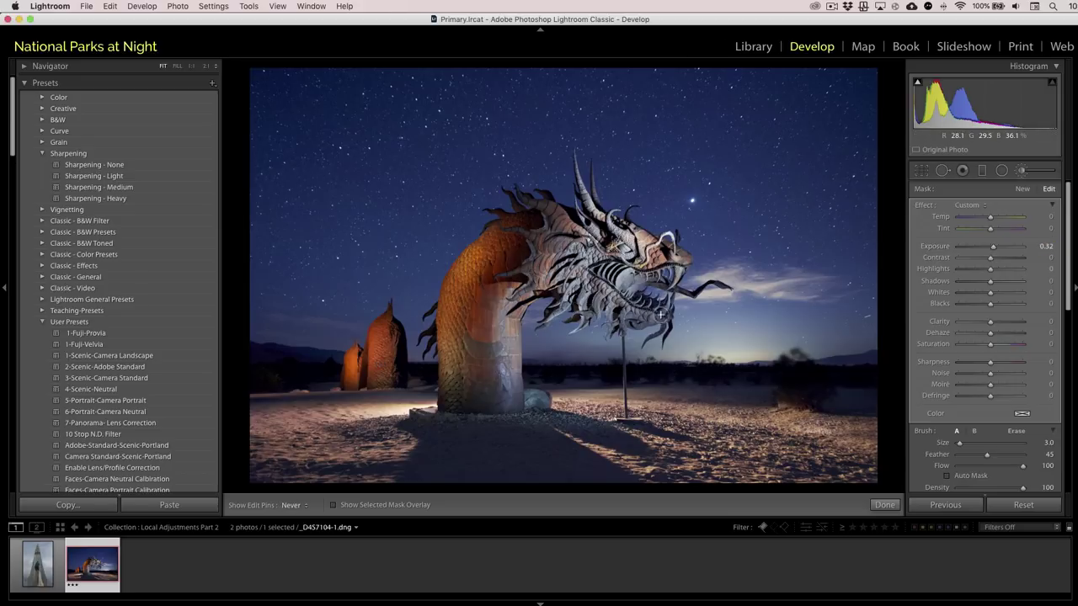
pyautogui.press('h')
pyautogui.press('h')
pyautogui.press('h')
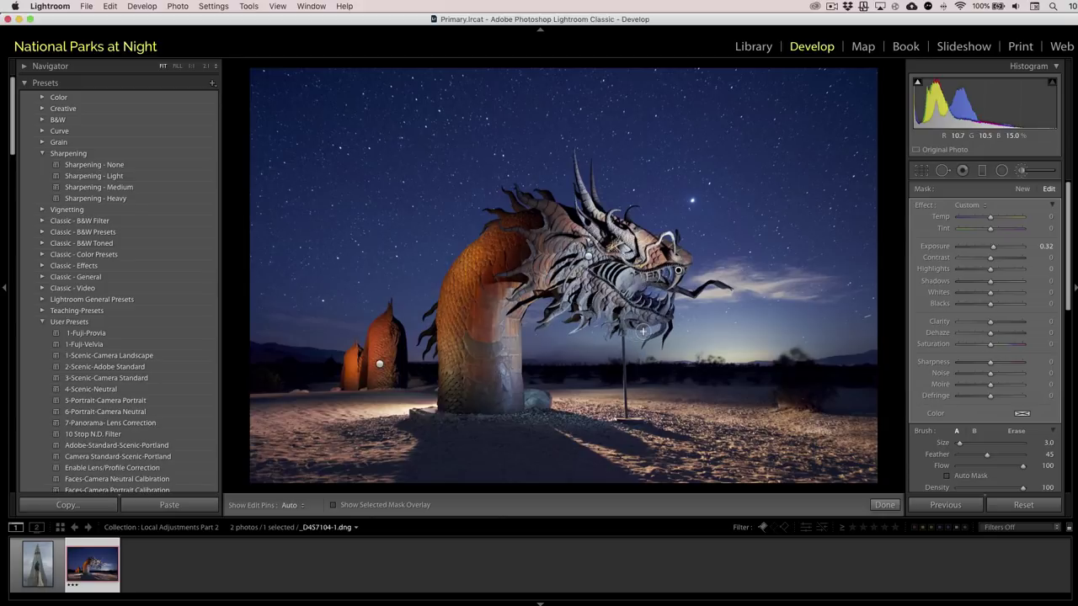